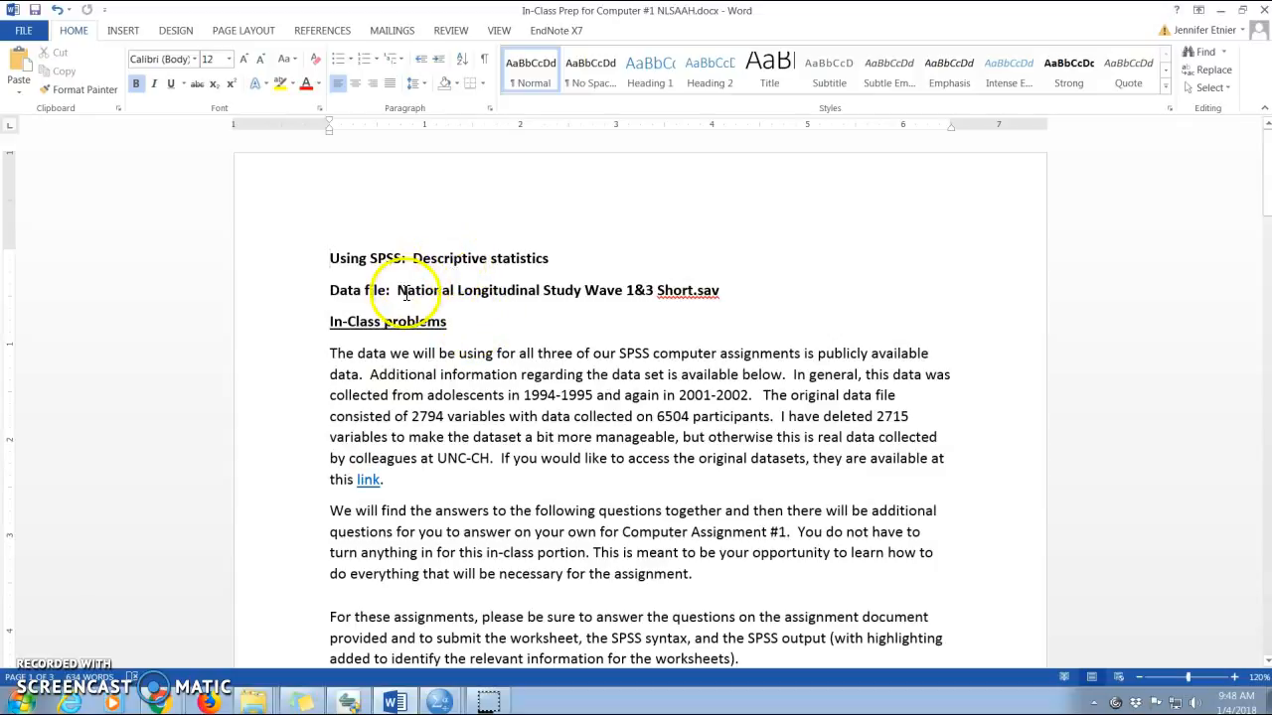
Review the assignment's data file name, collection years, original variable and participant counts, and number of deleted variables
{"action": "left_click_drag", "start_coordinate": [398, 290], "coordinate": [752, 291]}
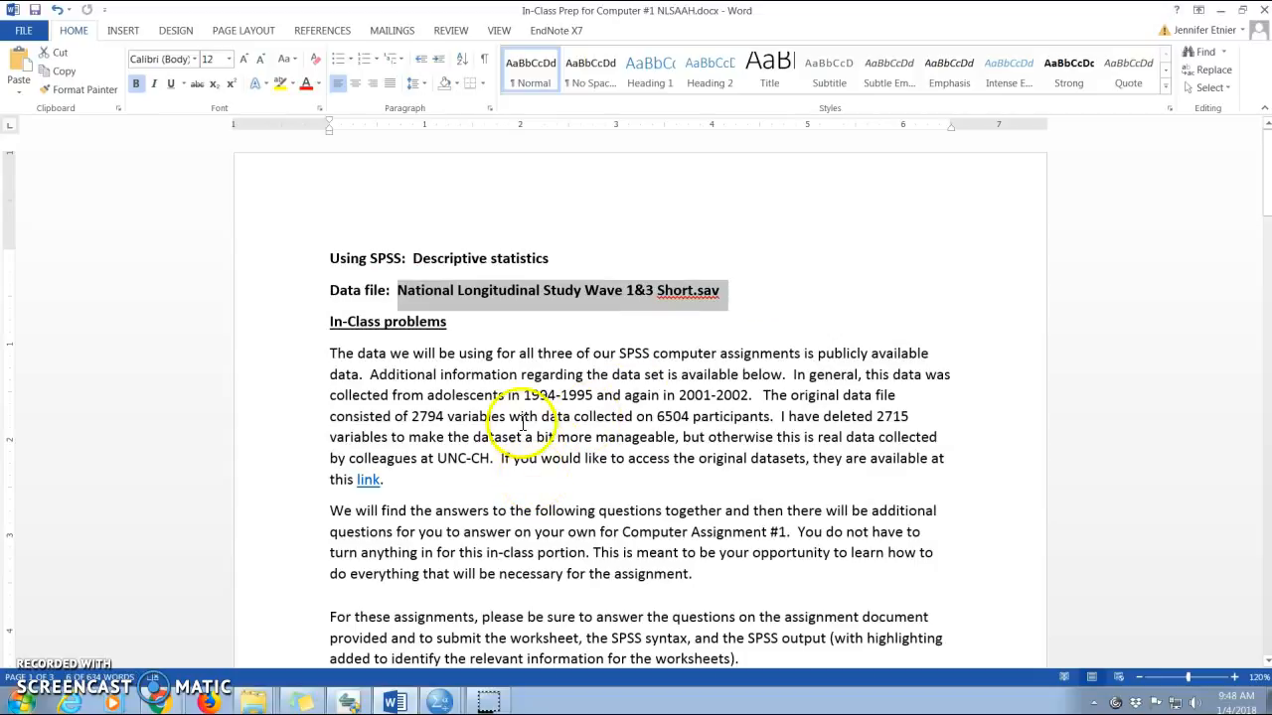
{"action": "left_click_drag", "start_coordinate": [429, 396], "coordinate": [593, 396]}
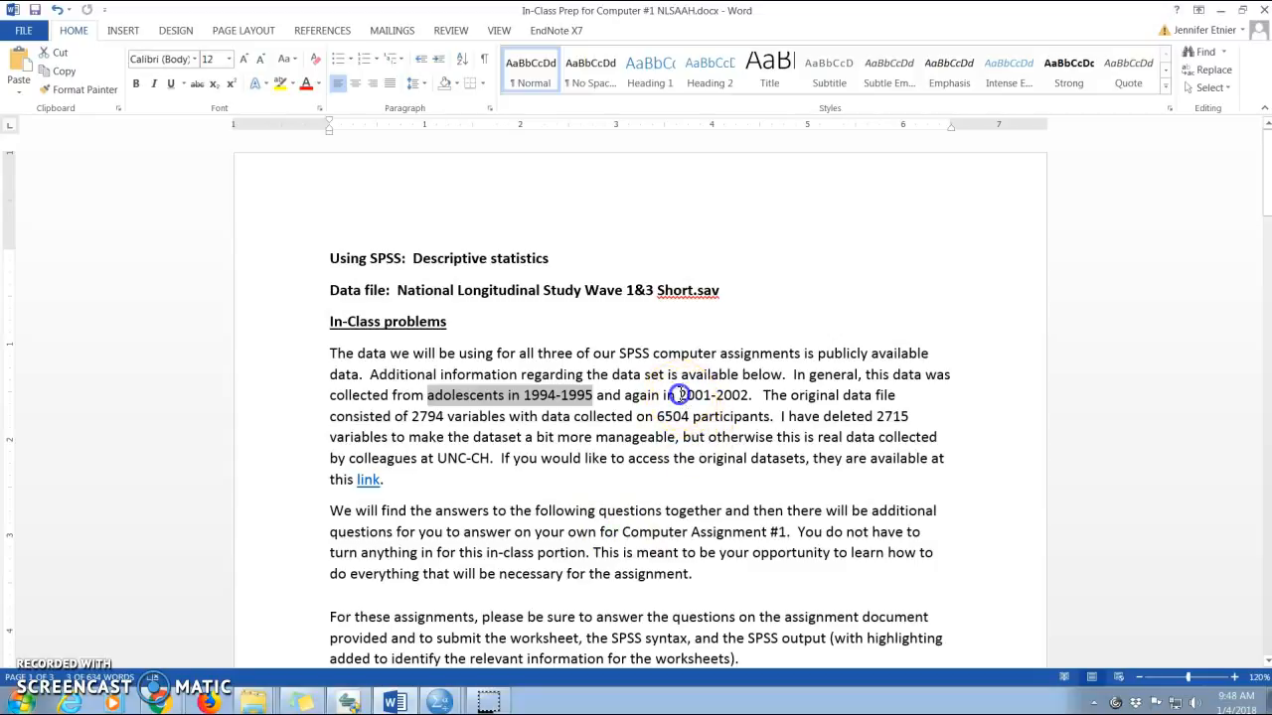
{"action": "left_click_drag", "start_coordinate": [678, 395], "coordinate": [745, 395]}
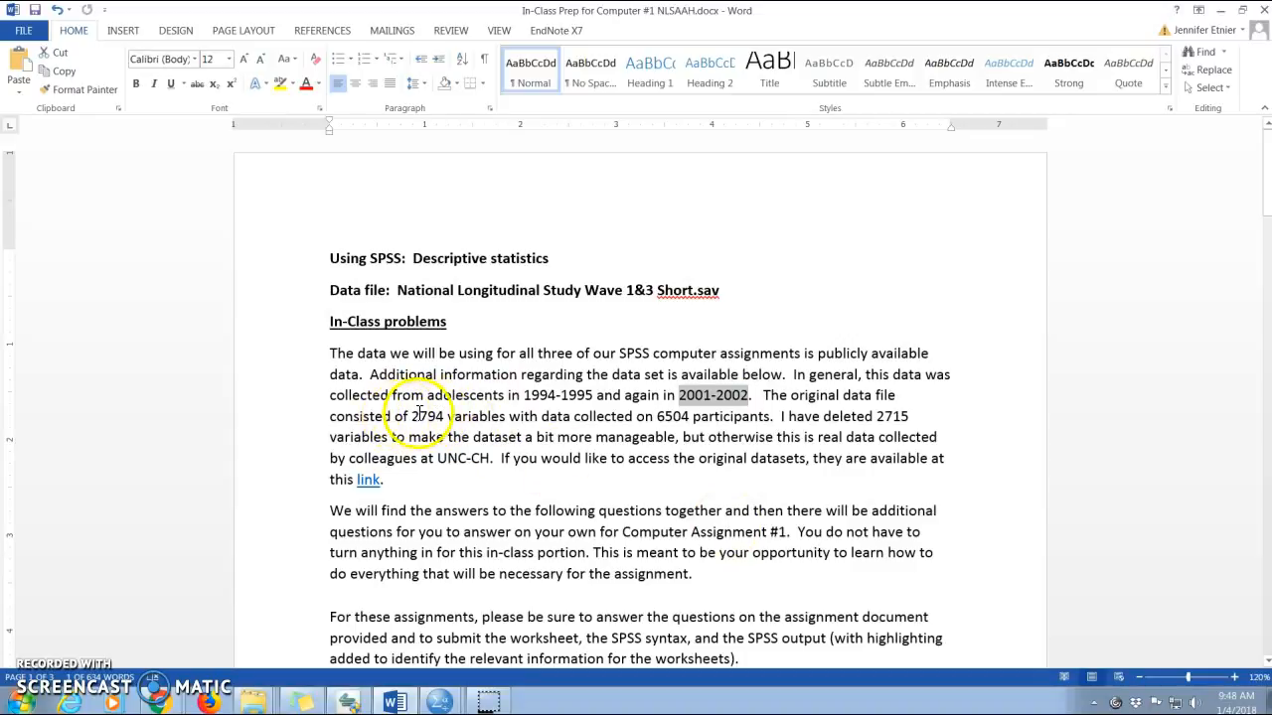
{"action": "left_click_drag", "start_coordinate": [413, 416], "coordinate": [508, 418]}
{"action": "left_click_drag", "start_coordinate": [656, 416], "coordinate": [689, 417]}
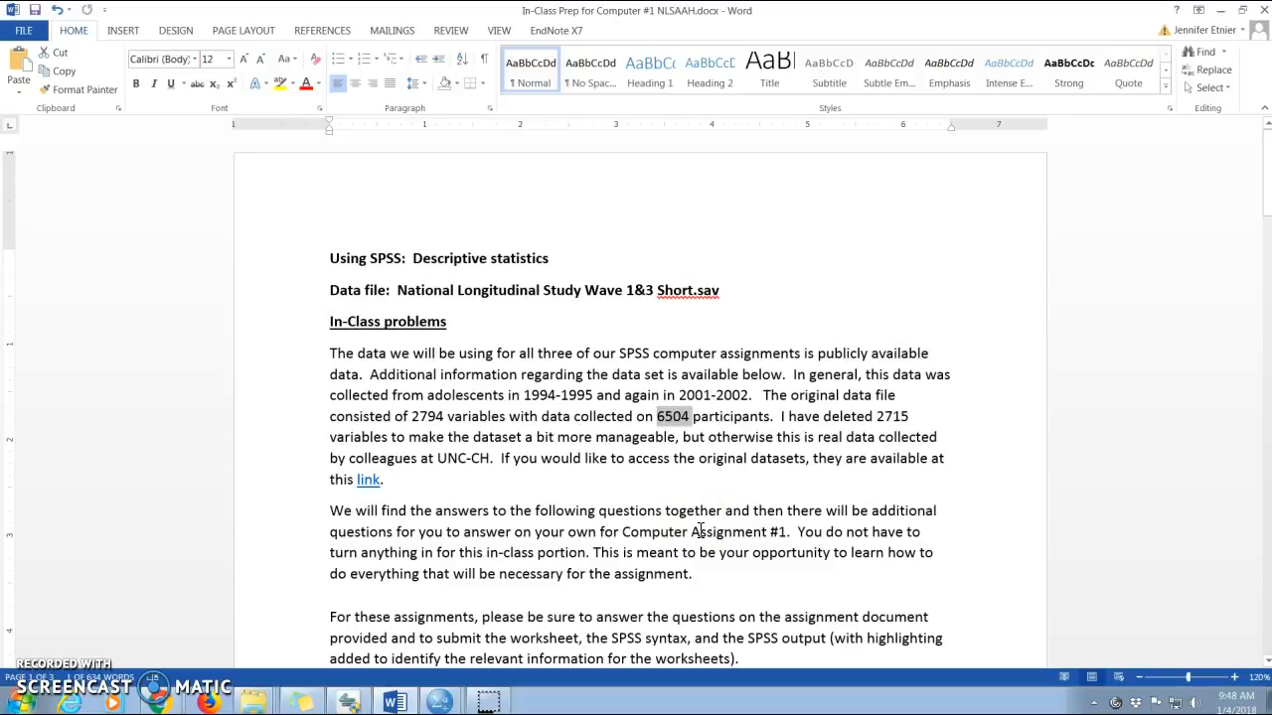
{"action": "double_click", "coordinate": [896, 420]}
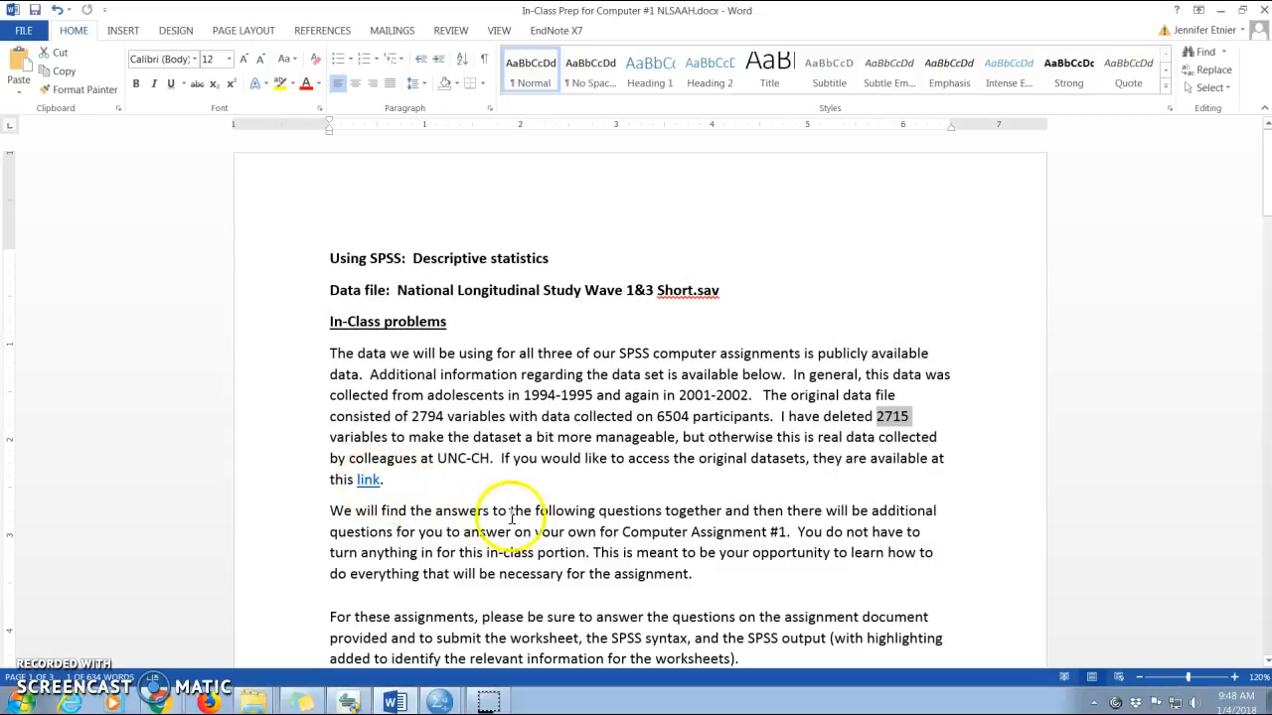
Read on through the assignment instructions to question 1 about exploring the dataset
{"action": "left_click", "coordinate": [549, 514]}
{"action": "scroll", "coordinate": [554, 519], "scroll_direction": "down", "scroll_amount": 1}
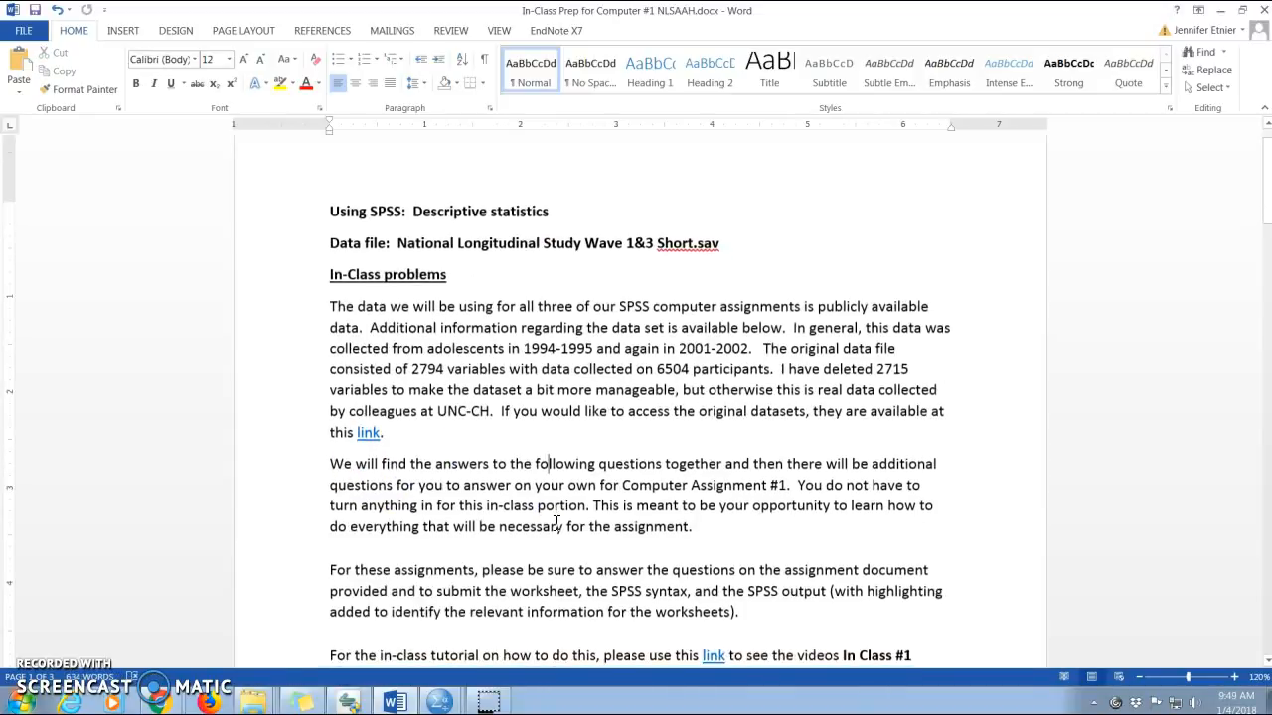
{"action": "scroll", "coordinate": [557, 524], "scroll_direction": "down", "scroll_amount": 1}
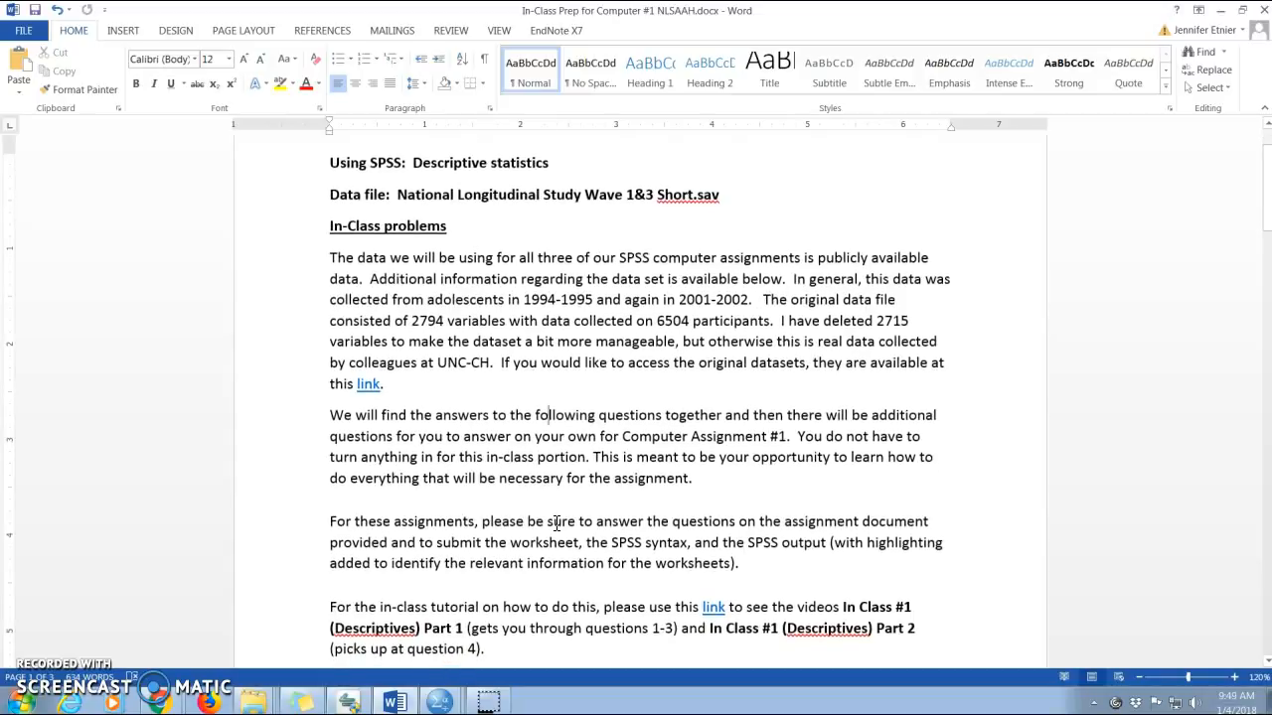
{"action": "left_click", "coordinate": [553, 493]}
{"action": "scroll", "coordinate": [576, 487], "scroll_direction": "down", "scroll_amount": 1}
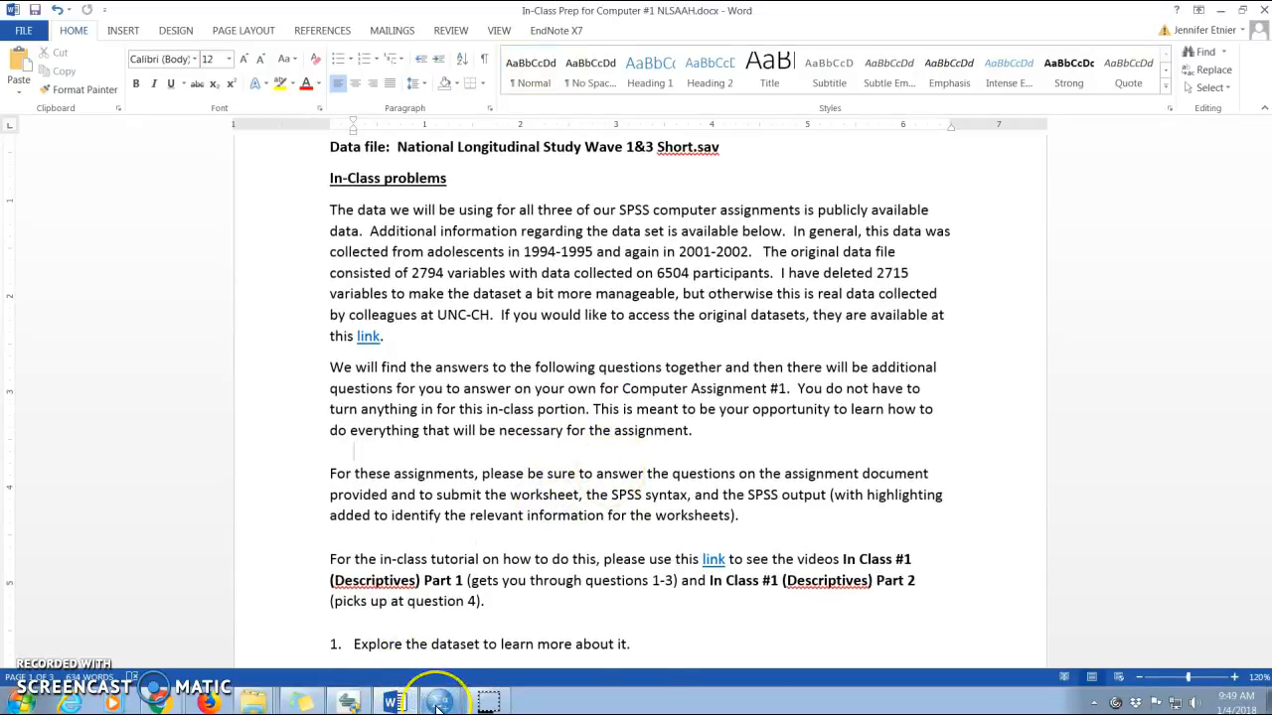
Switch to the National Longitudinal Study dataset in the SPSS Data Editor and look at its case data and variable definitions
{"action": "mouse_move", "coordinate": [438, 705]}
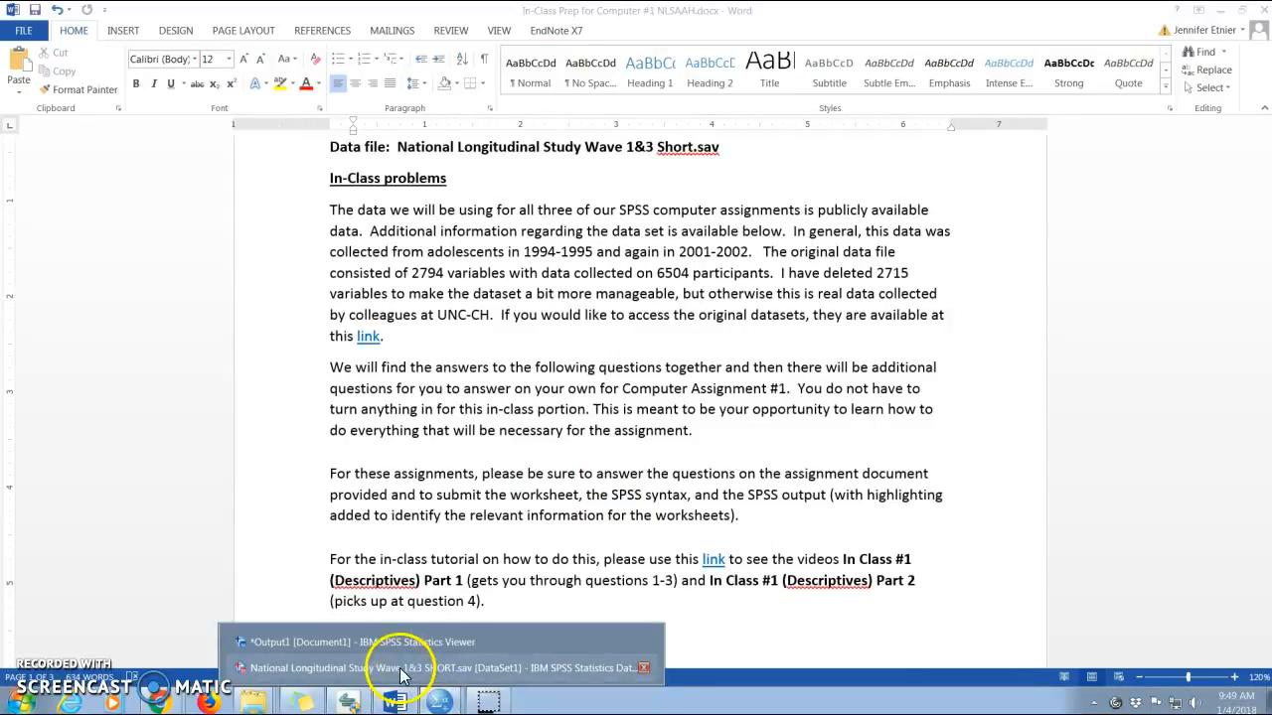
{"action": "left_click", "coordinate": [402, 668]}
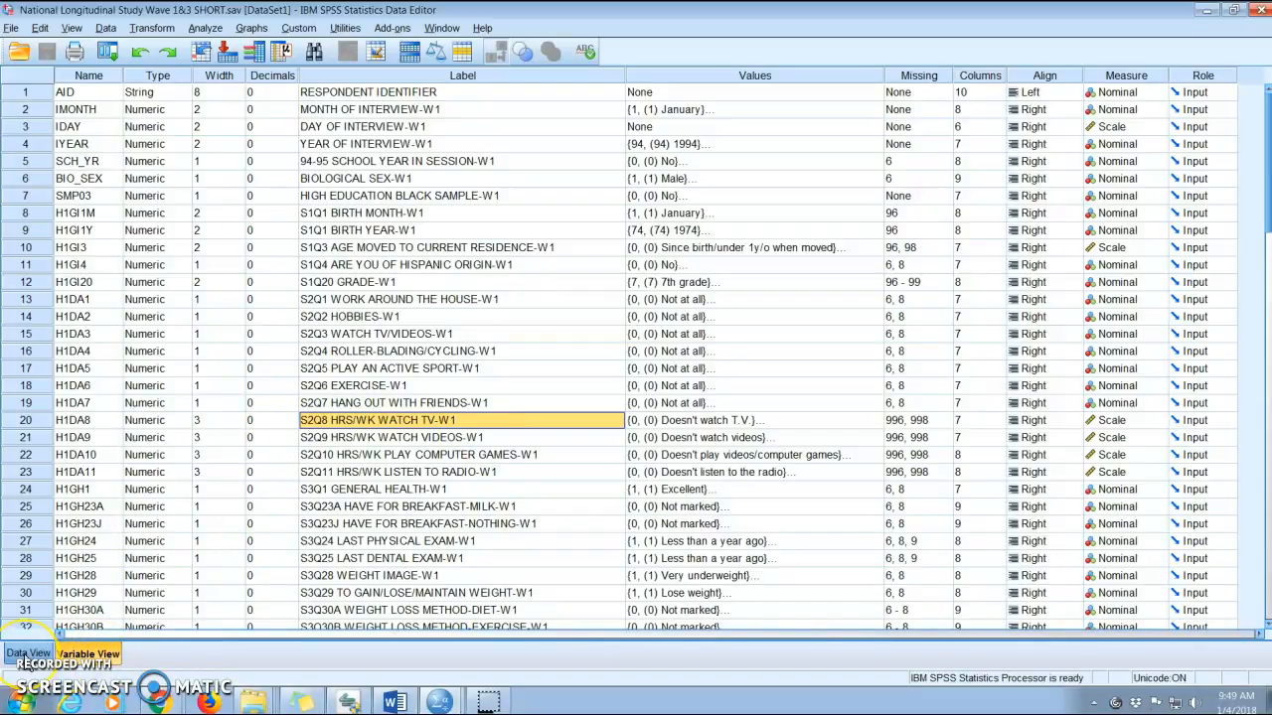
{"action": "left_click", "coordinate": [28, 653]}
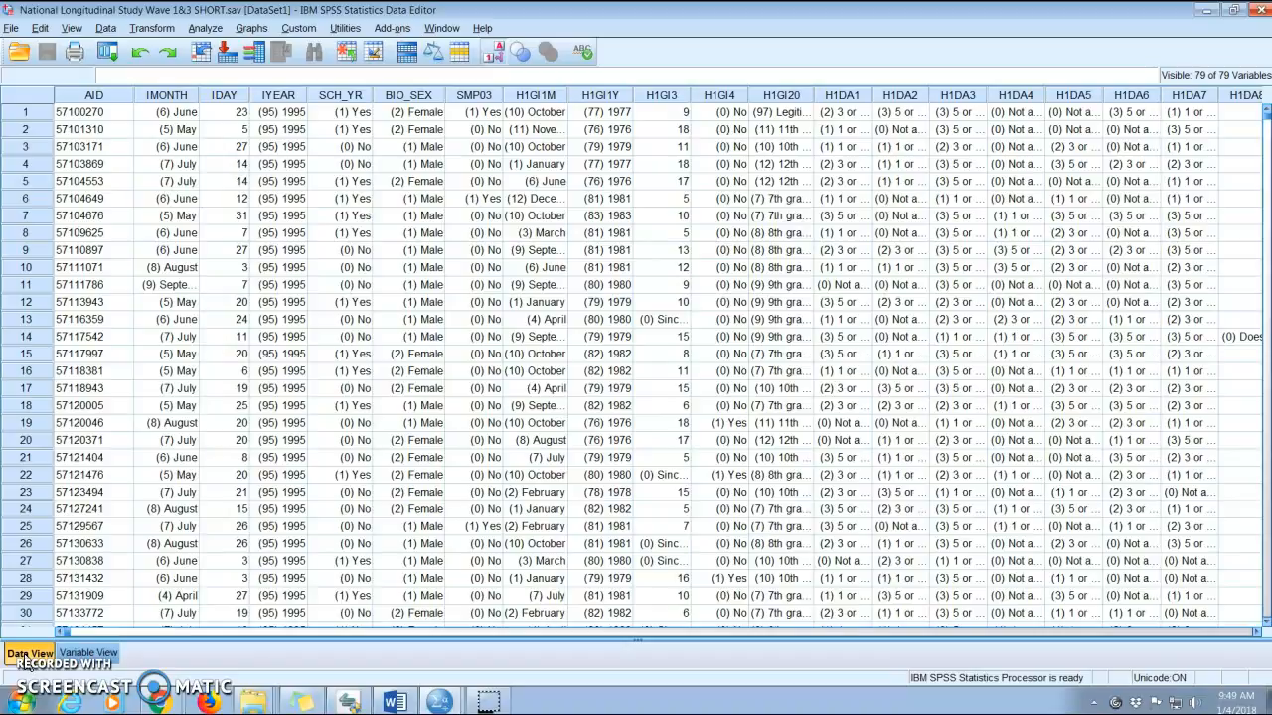
{"action": "left_click", "coordinate": [88, 654]}
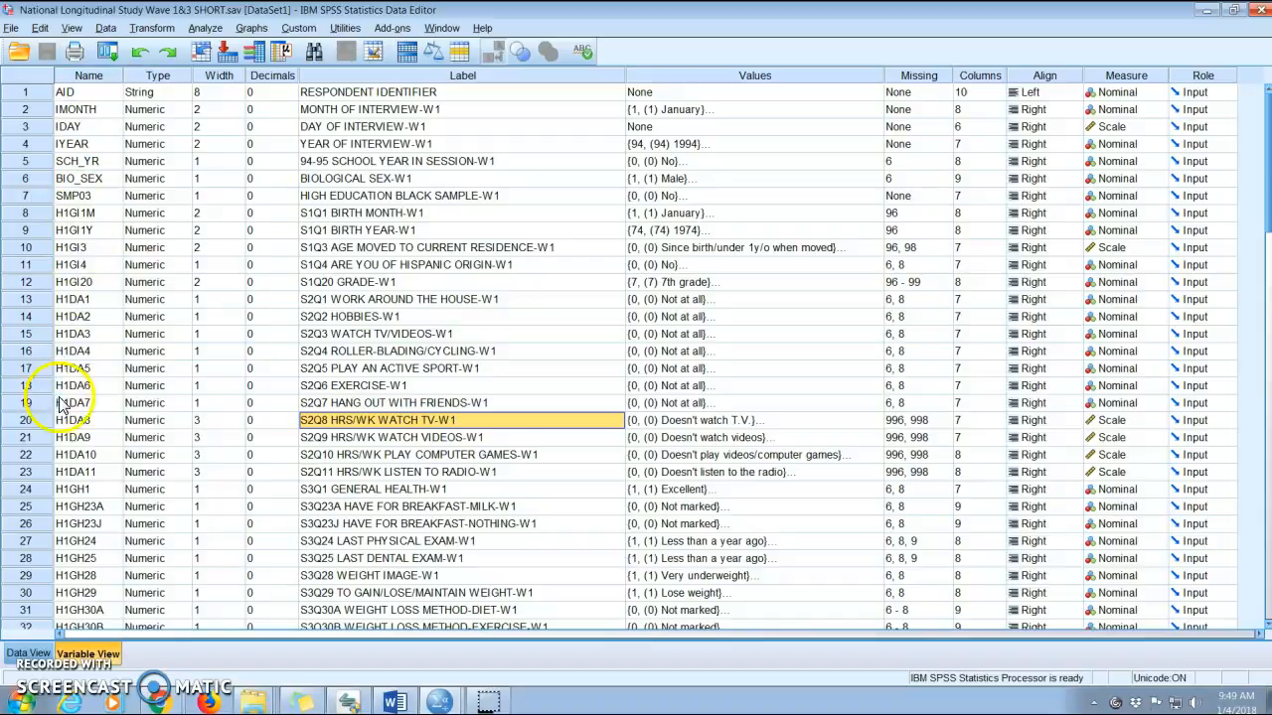
Look through the whole list of variable definitions to the last one and return to the first
{"action": "left_click", "coordinate": [89, 367]}
{"action": "scroll", "coordinate": [109, 377], "scroll_direction": "down", "scroll_amount": 6}
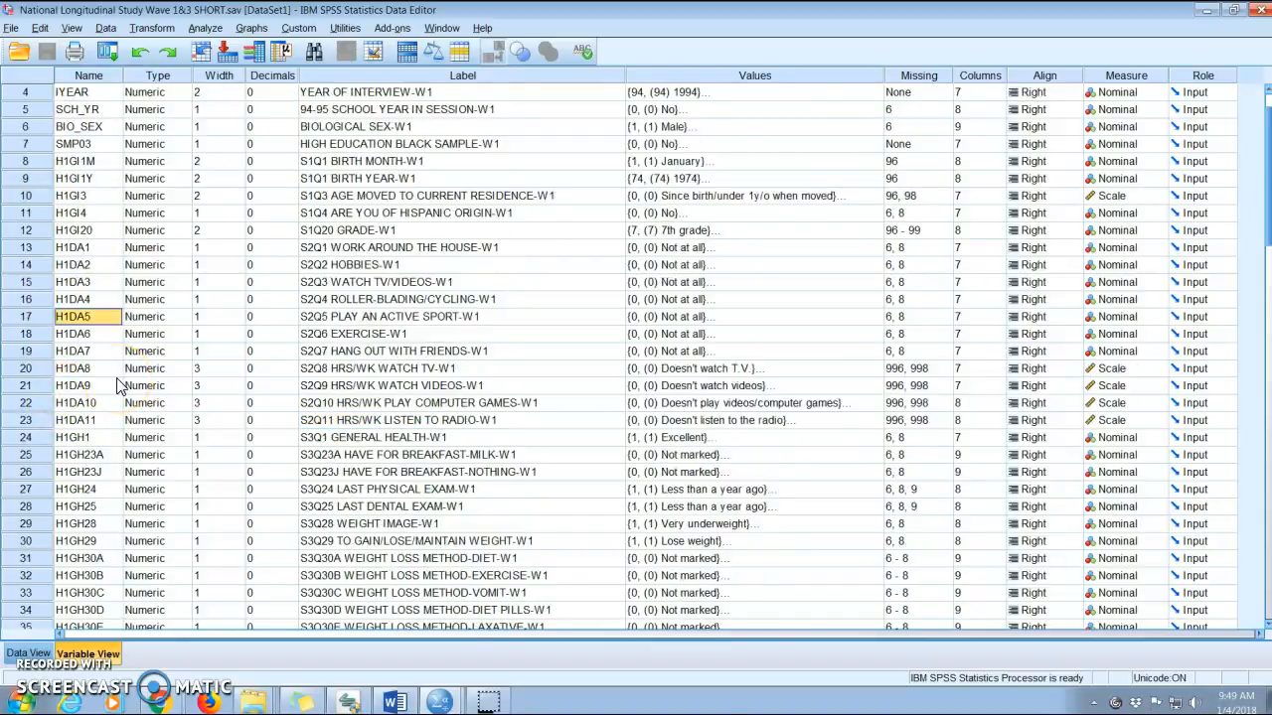
{"action": "scroll", "coordinate": [116, 385], "scroll_direction": "down", "scroll_amount": 11}
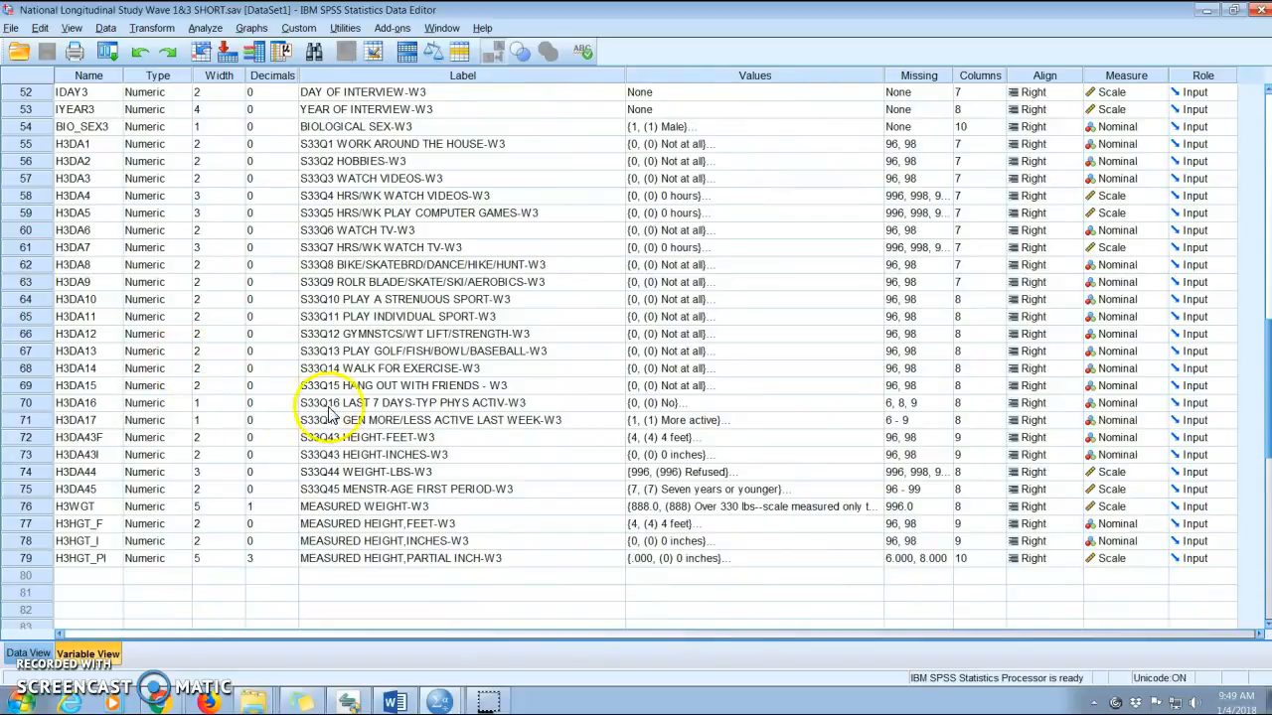
{"action": "scroll", "coordinate": [422, 497], "scroll_direction": "up", "scroll_amount": 17}
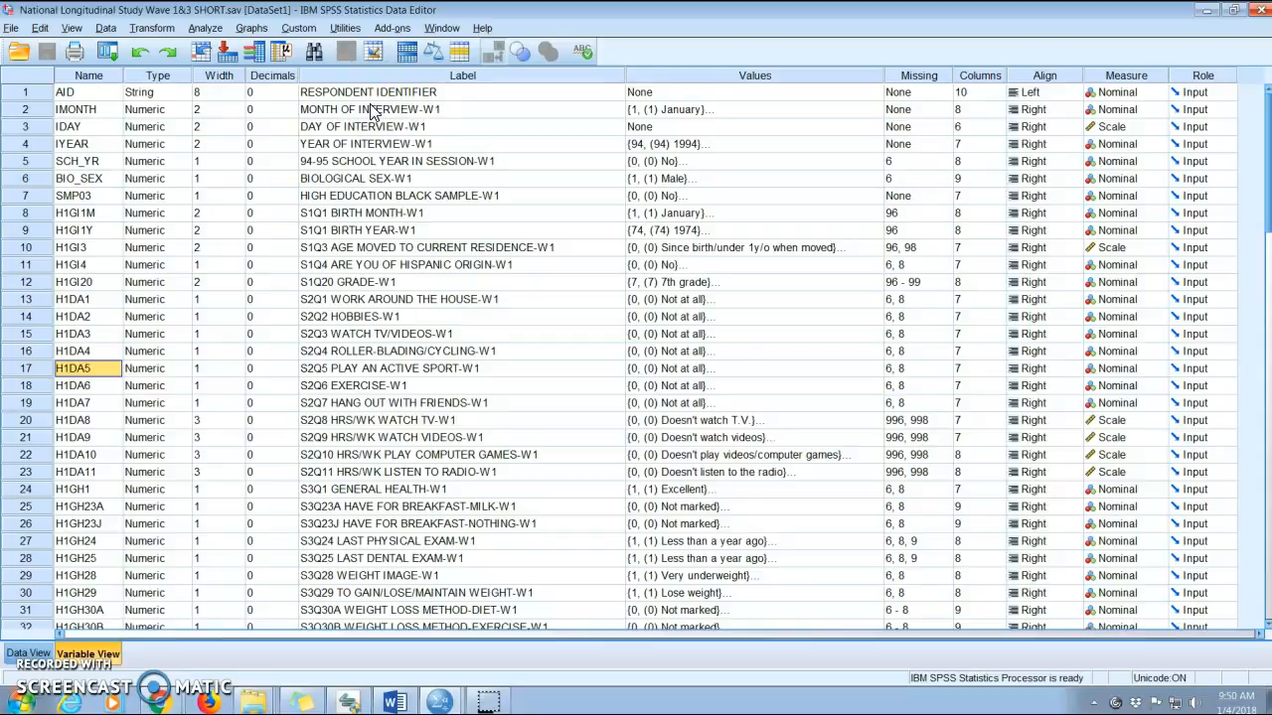
Highlight the Wave 1 variables from H1GI1M through H1DA11 to examine their names and labels
{"action": "left_click", "coordinate": [33, 216]}
{"action": "left_click_drag", "start_coordinate": [33, 225], "coordinate": [30, 475]}
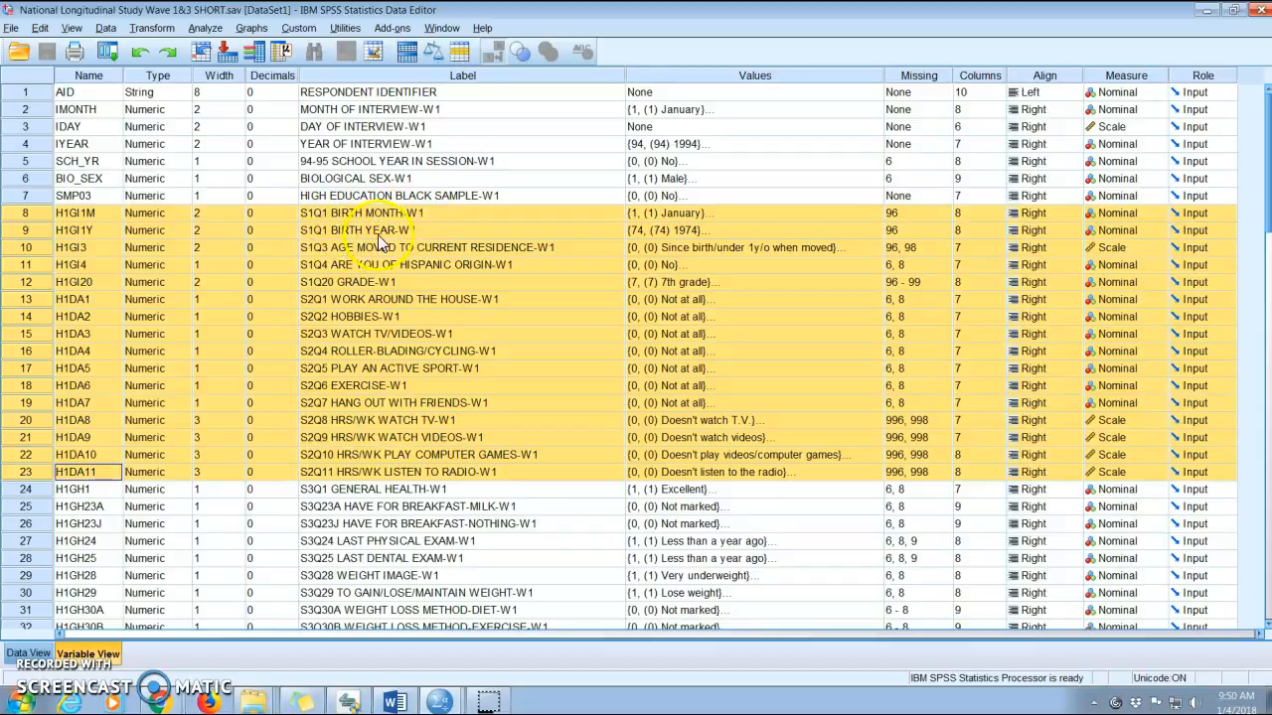
{"action": "left_click", "coordinate": [356, 315]}
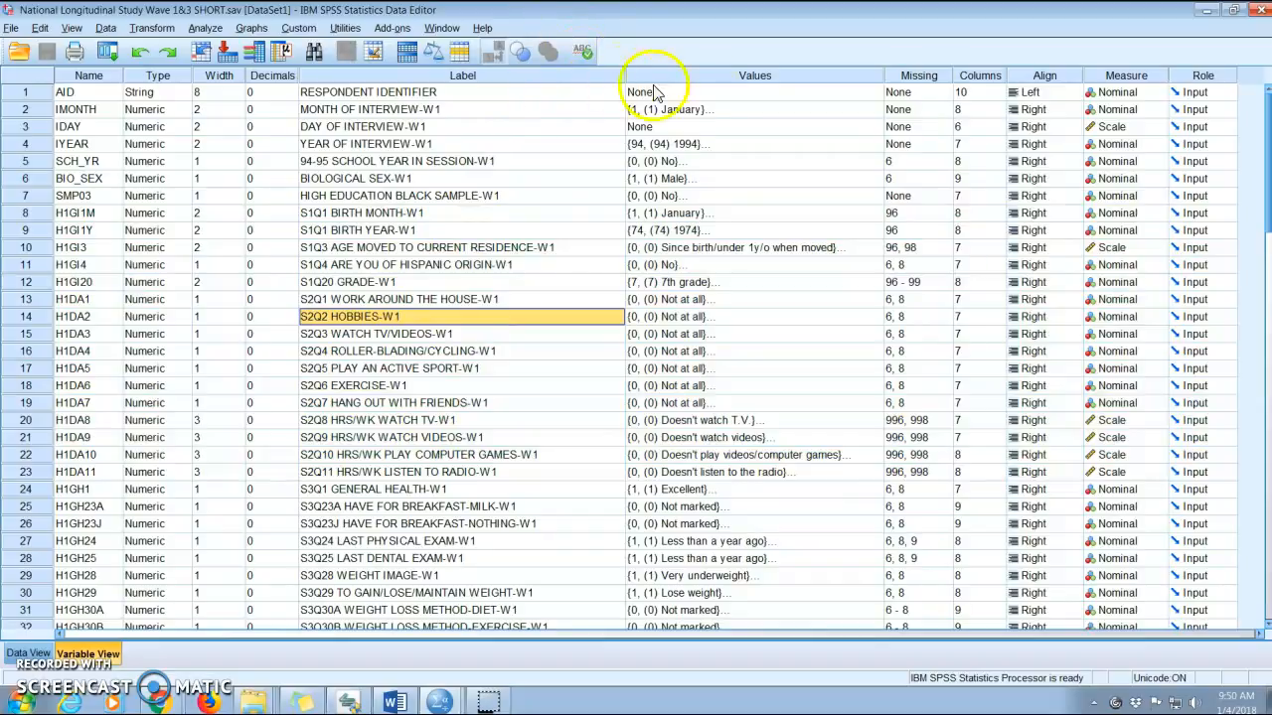
Examine the Values column and inspect the value labels defined for BIO_SEX
{"action": "left_click", "coordinate": [752, 79]}
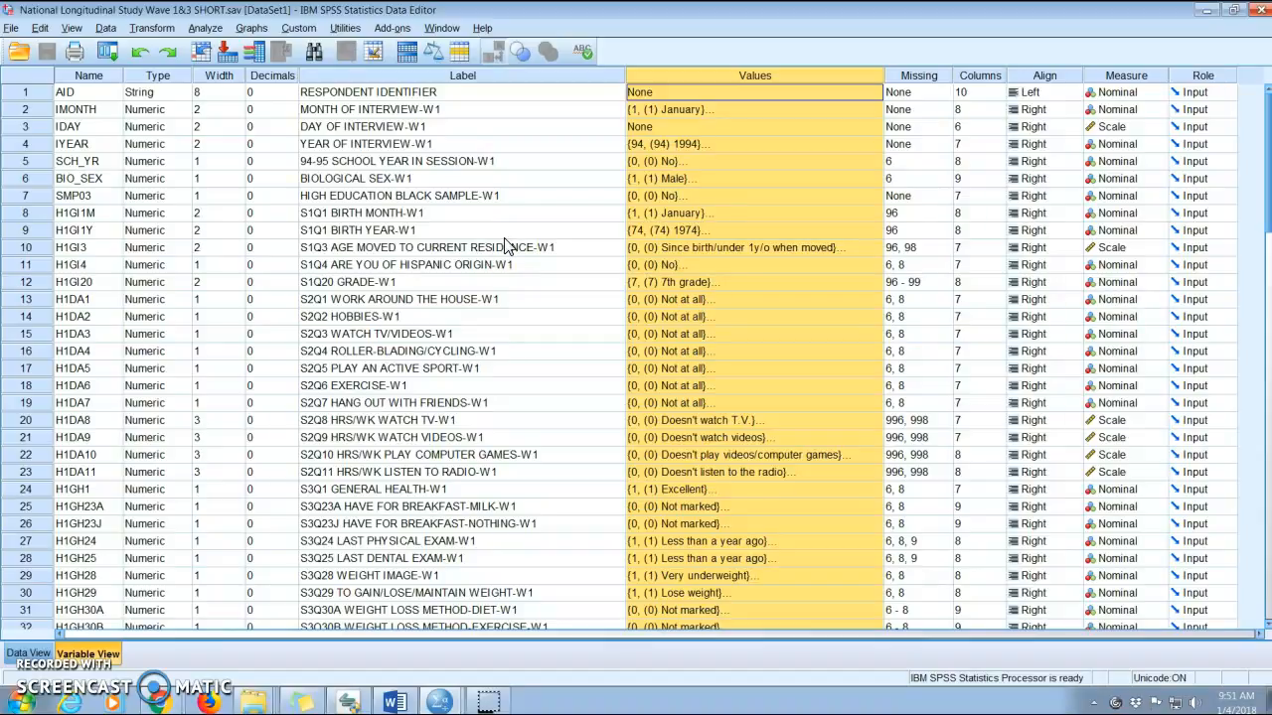
{"action": "left_click", "coordinate": [388, 179]}
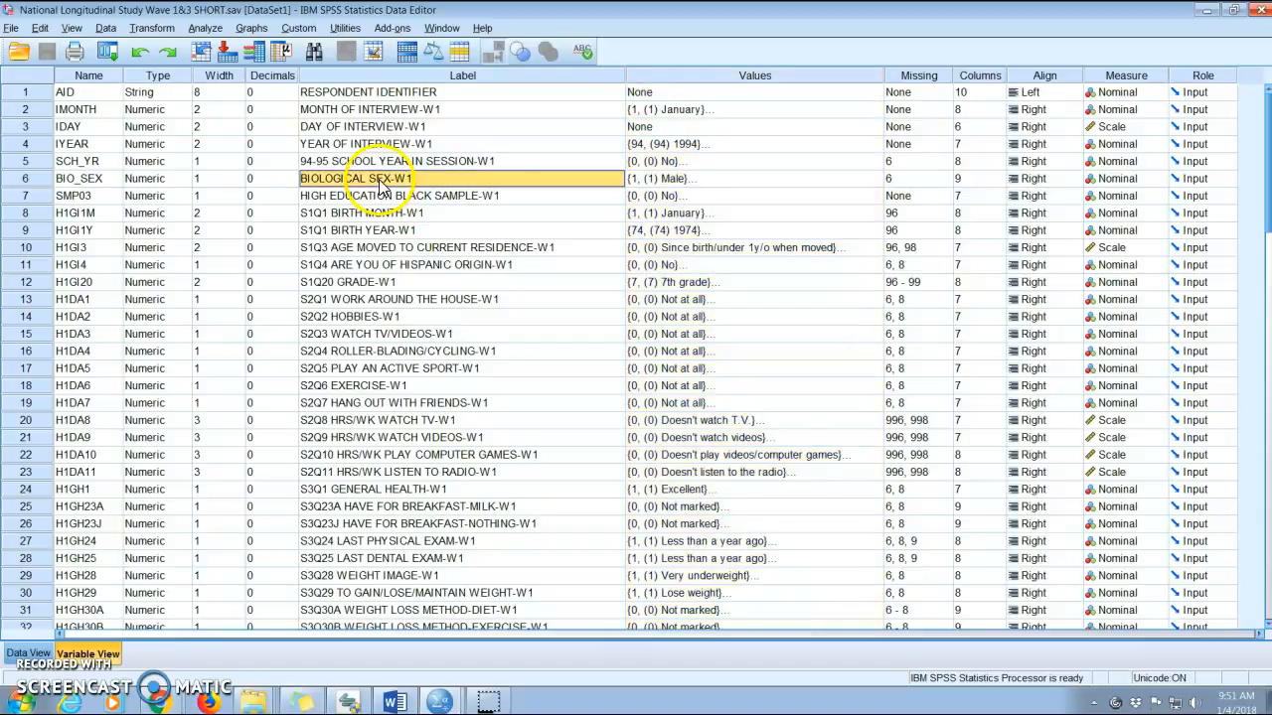
{"action": "left_click", "coordinate": [164, 180]}
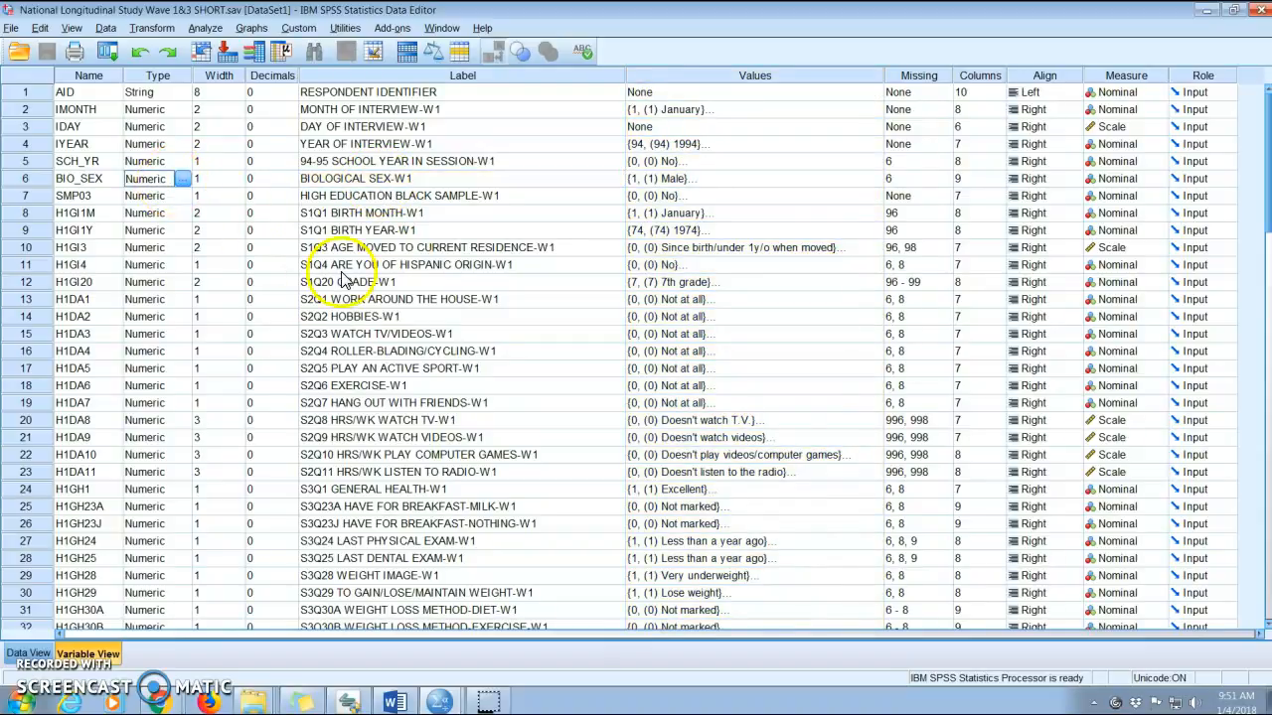
{"action": "left_click", "coordinate": [725, 180]}
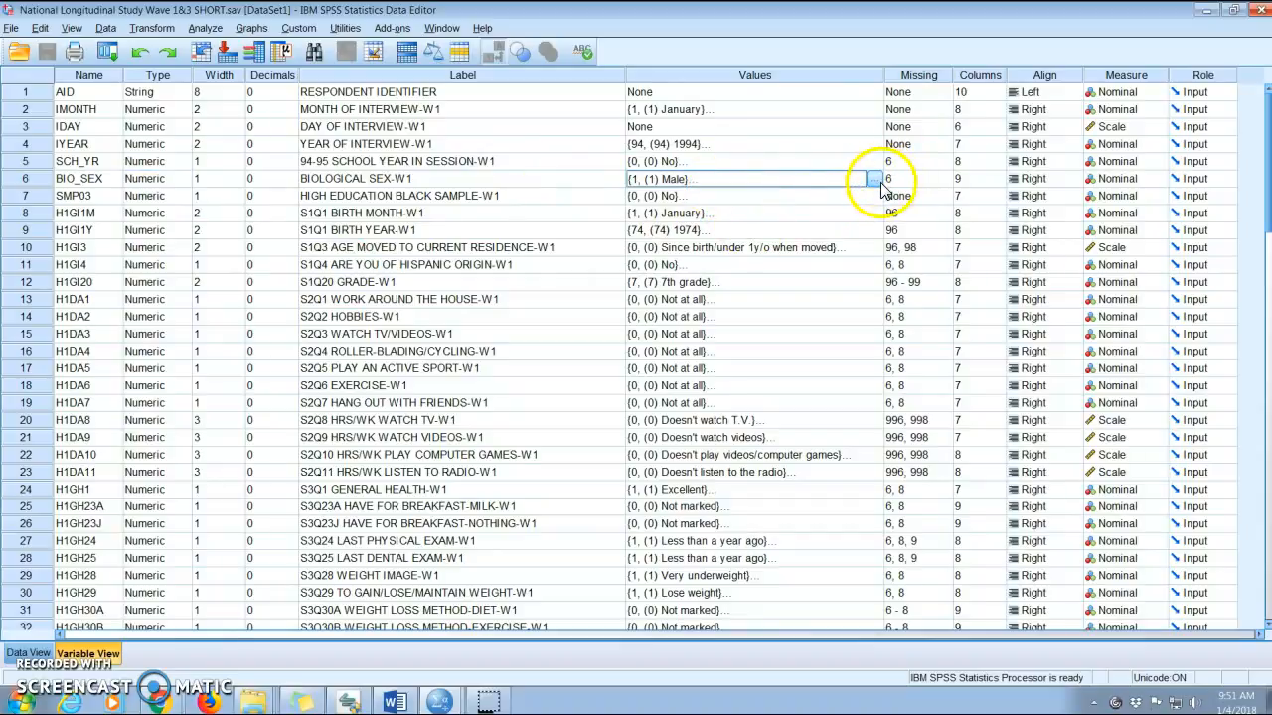
{"action": "left_click", "coordinate": [873, 180]}
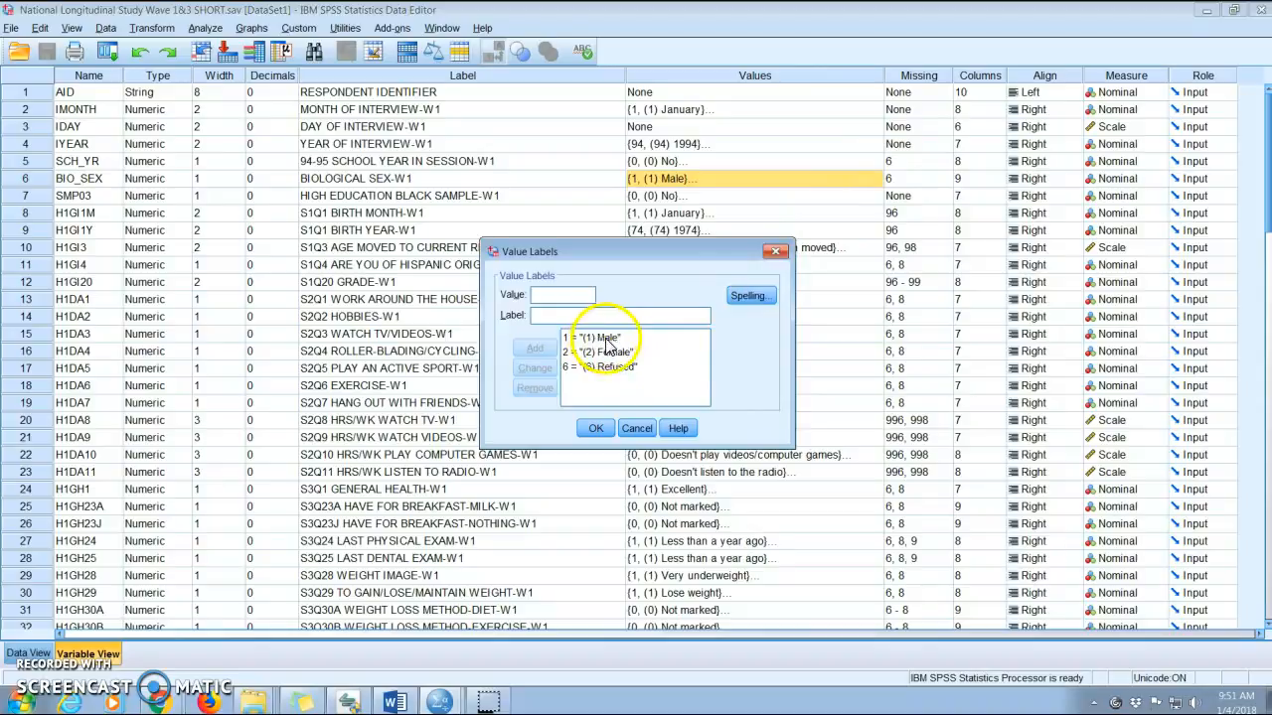
{"action": "left_click", "coordinate": [596, 433]}
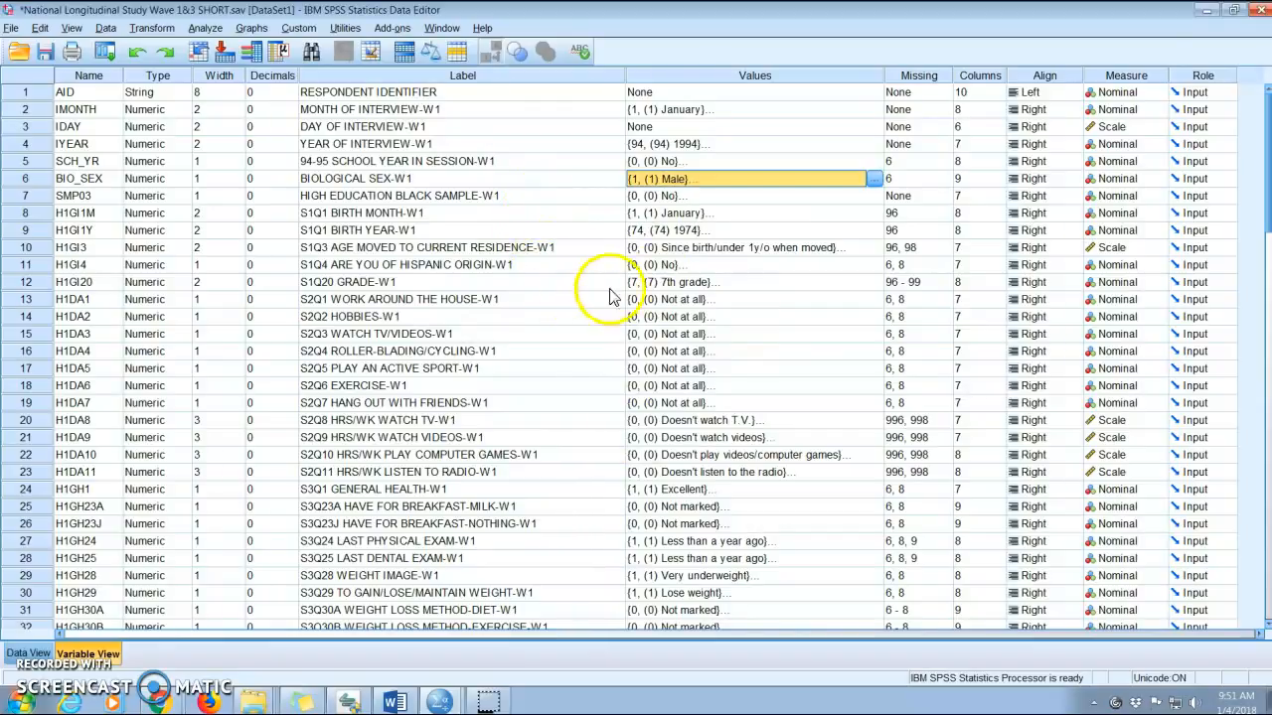
Inspect the value labels defined for the birth month variable H1GI1M
{"action": "left_click", "coordinate": [864, 217]}
{"action": "left_click", "coordinate": [873, 217]}
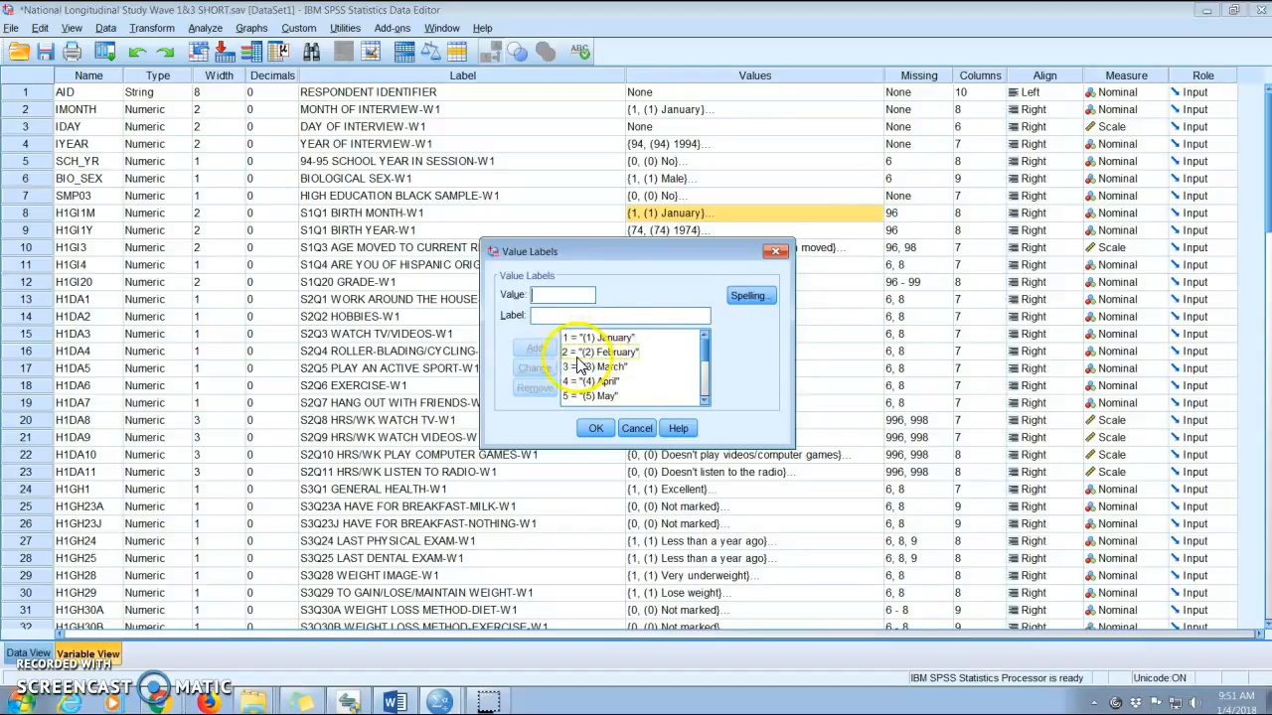
{"action": "left_click", "coordinate": [596, 428]}
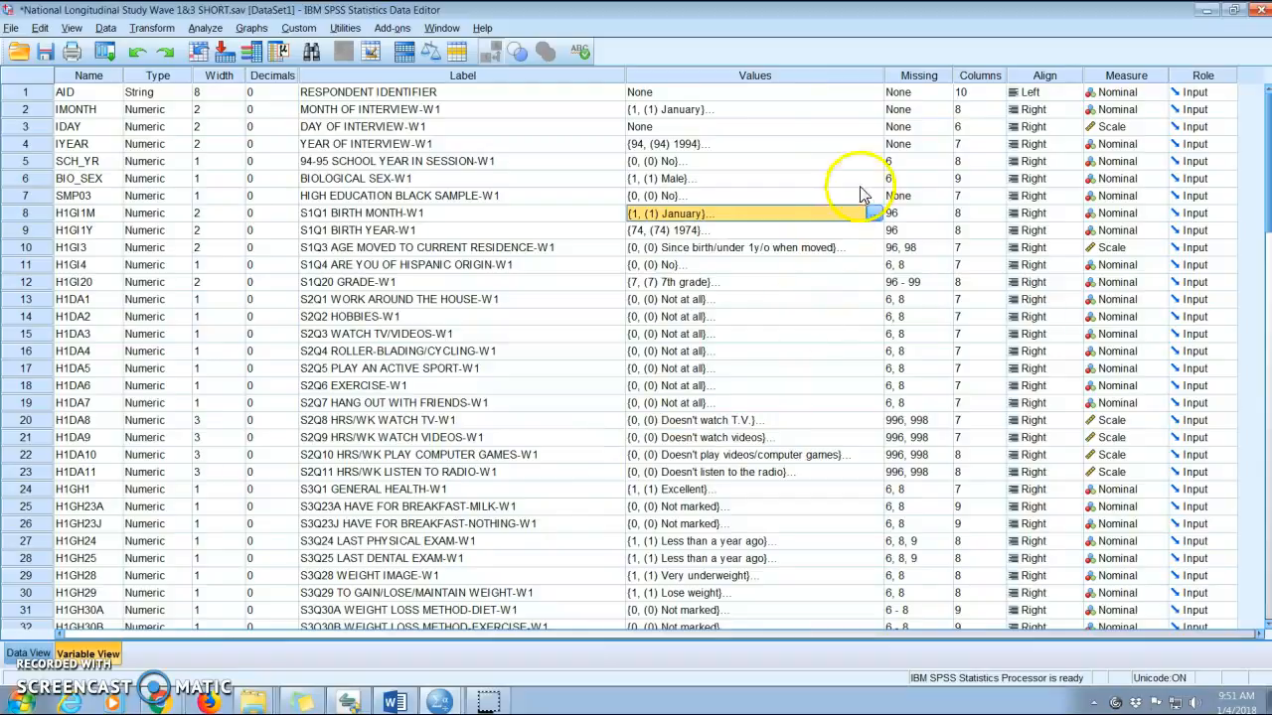
Examine the Missing column and check the missing-value codes of H1GI3 against its value labels
{"action": "left_click", "coordinate": [914, 76]}
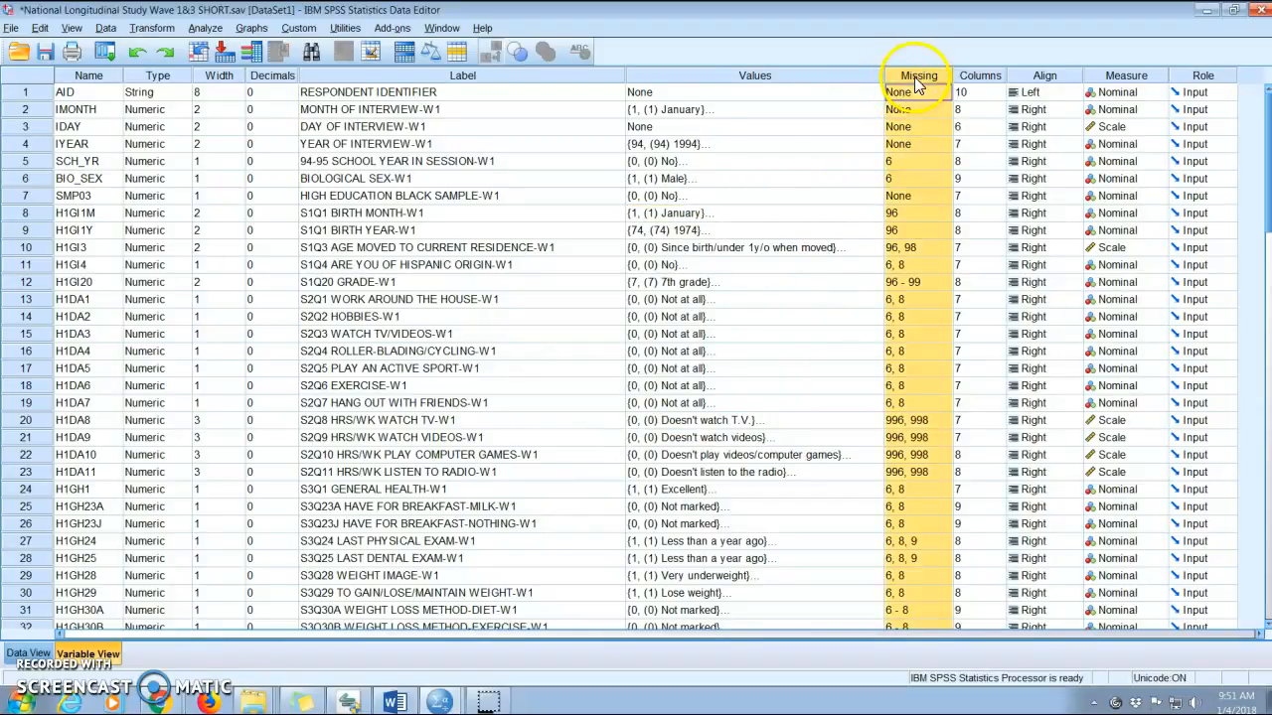
{"action": "left_click", "coordinate": [912, 248]}
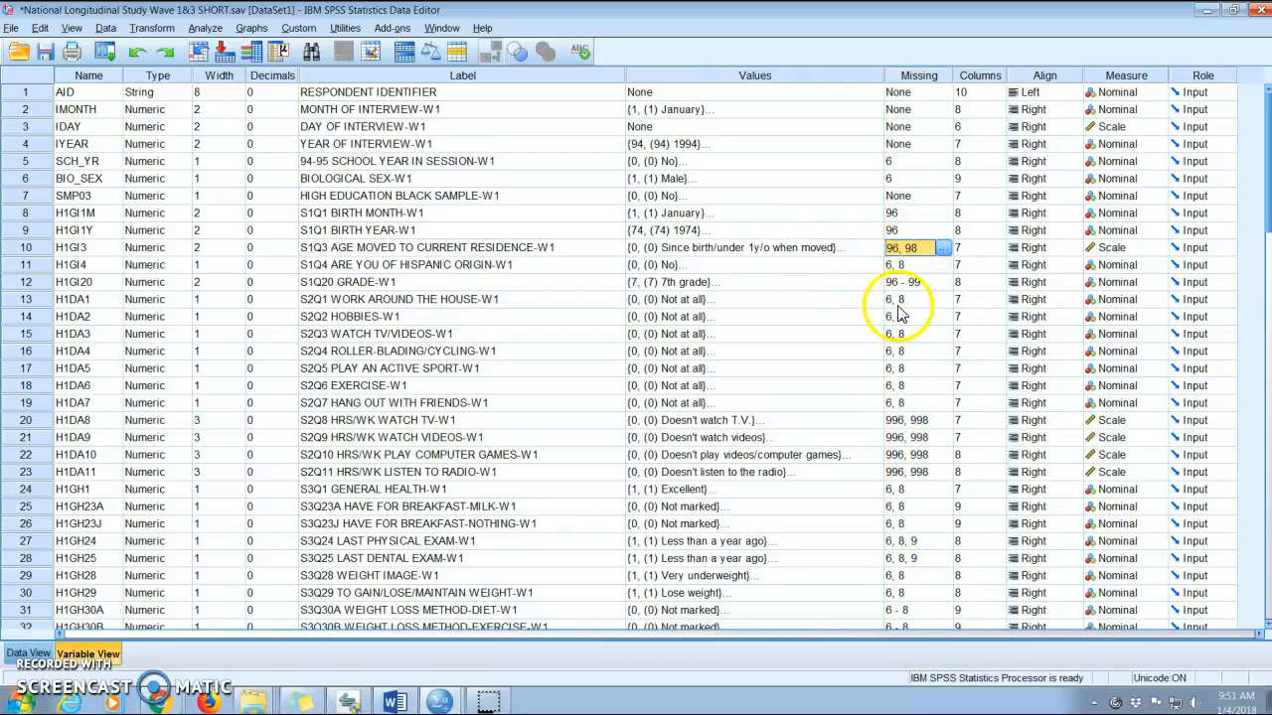
{"action": "left_click", "coordinate": [871, 248]}
{"action": "left_click", "coordinate": [874, 247]}
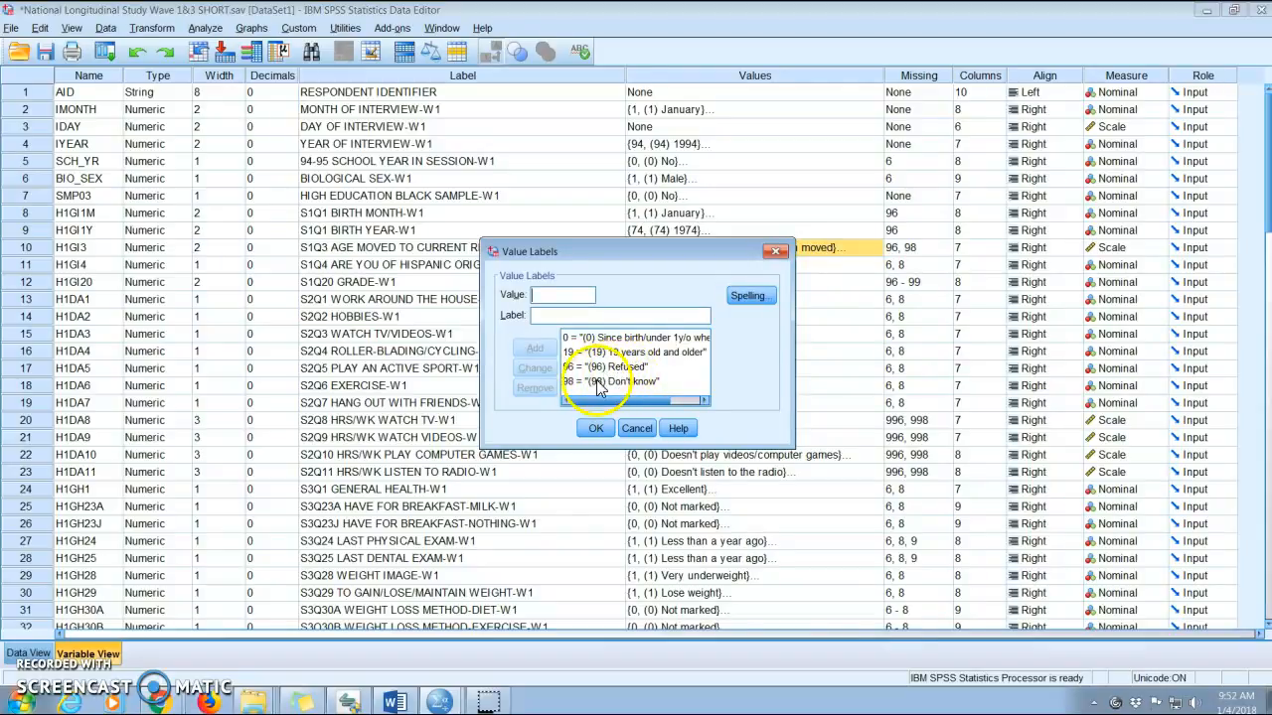
{"action": "left_click", "coordinate": [636, 429]}
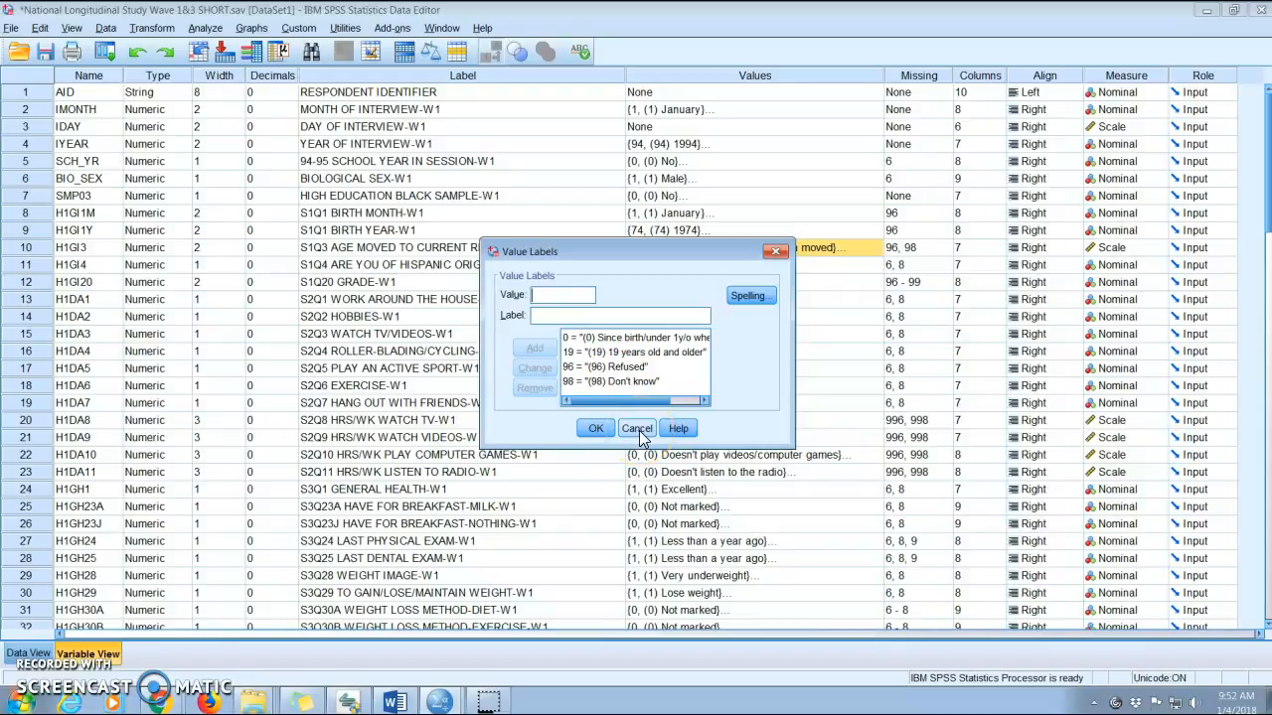
{"action": "left_click", "coordinate": [637, 429]}
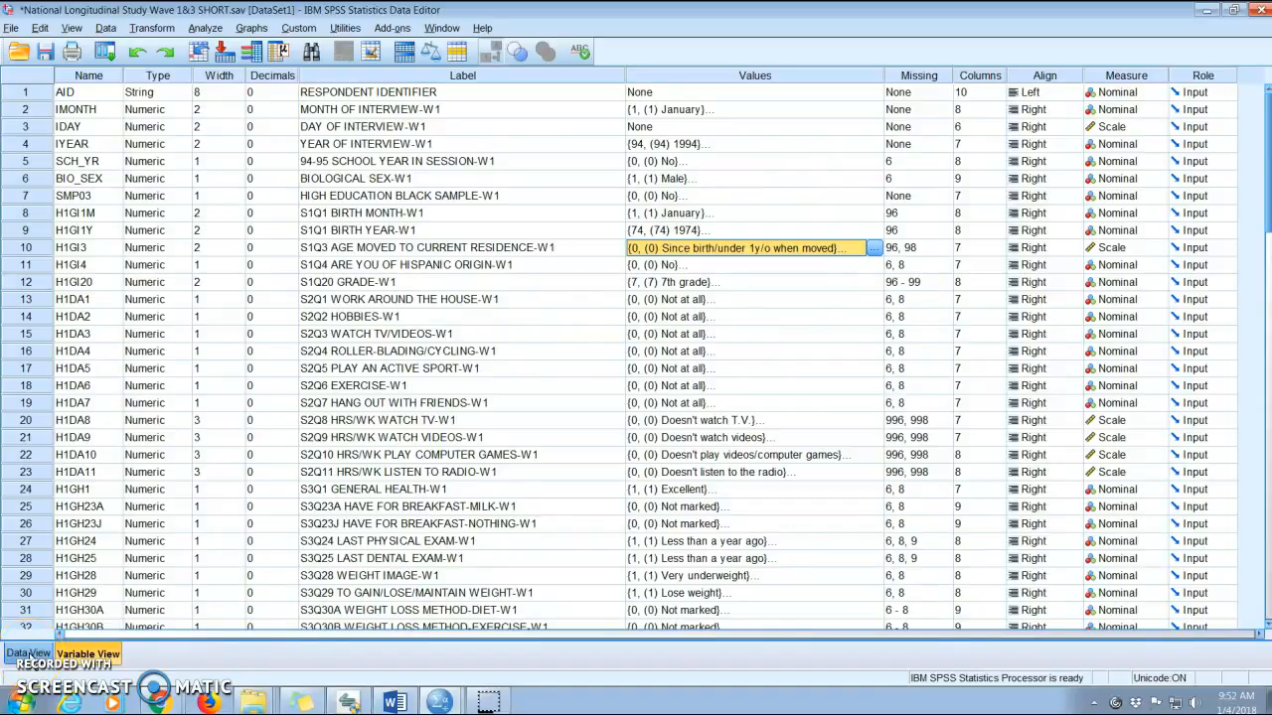
Insert a new variable before AID in the case data
{"action": "left_click", "coordinate": [28, 656]}
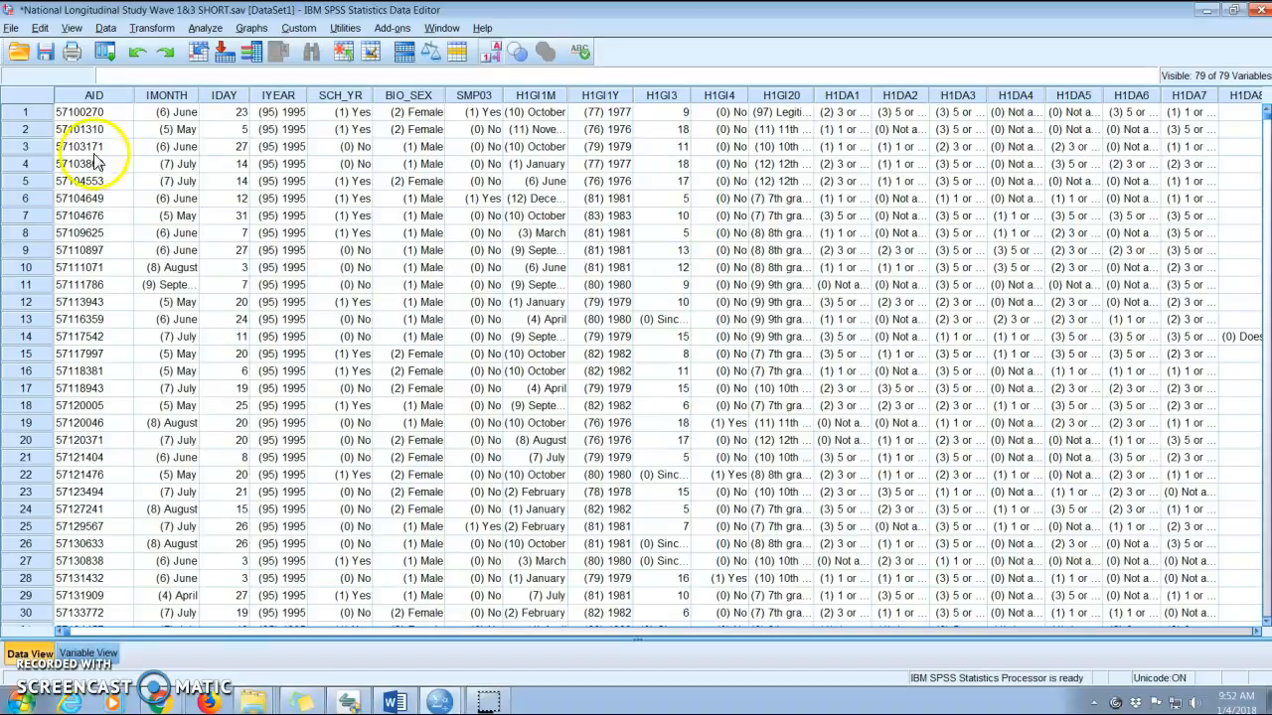
{"action": "left_click", "coordinate": [93, 96]}
{"action": "left_click", "coordinate": [39, 29]}
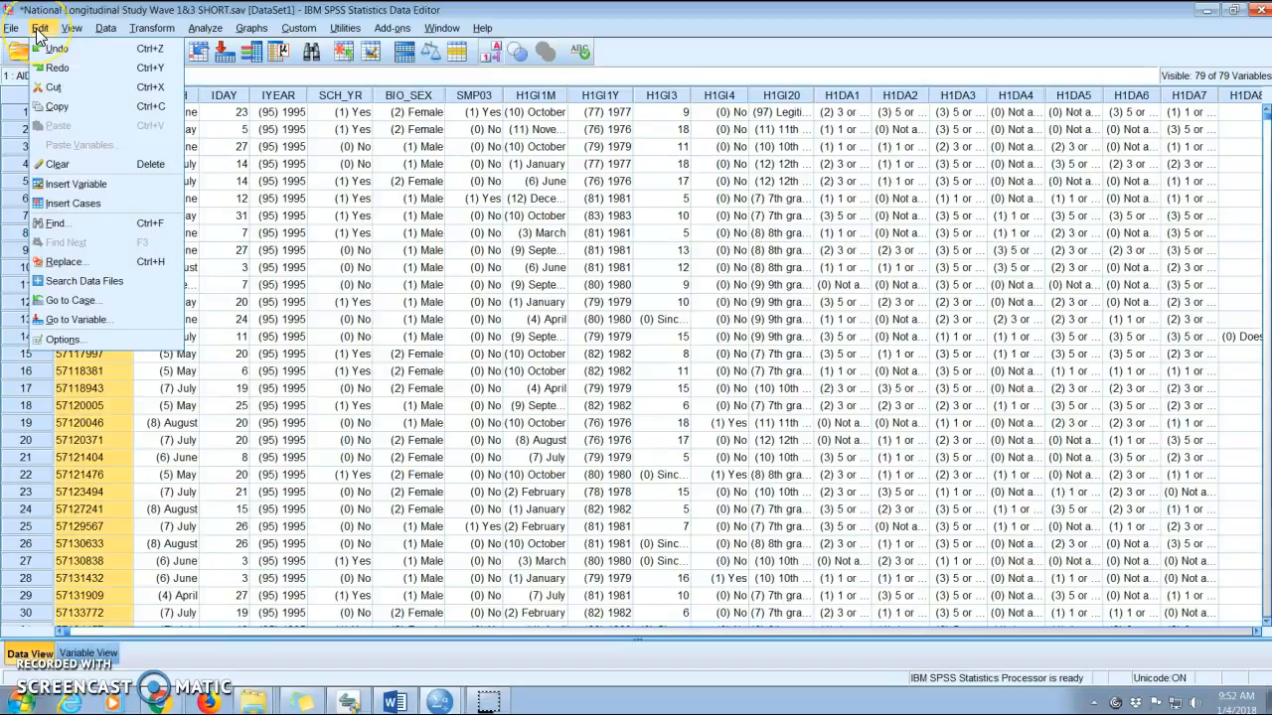
{"action": "left_click", "coordinate": [46, 184]}
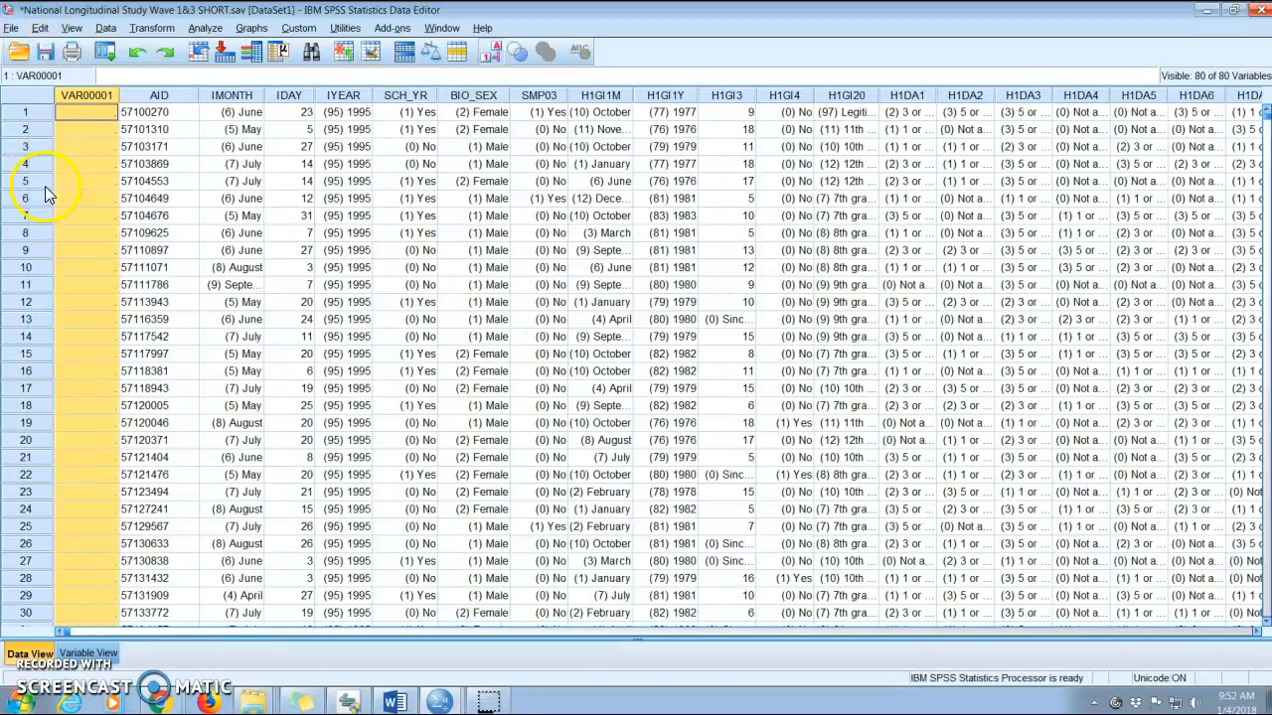
Try to enter a first name in the first case of the new variable, testing the cell with the number 1 as well
{"action": "left_click", "coordinate": [79, 116]}
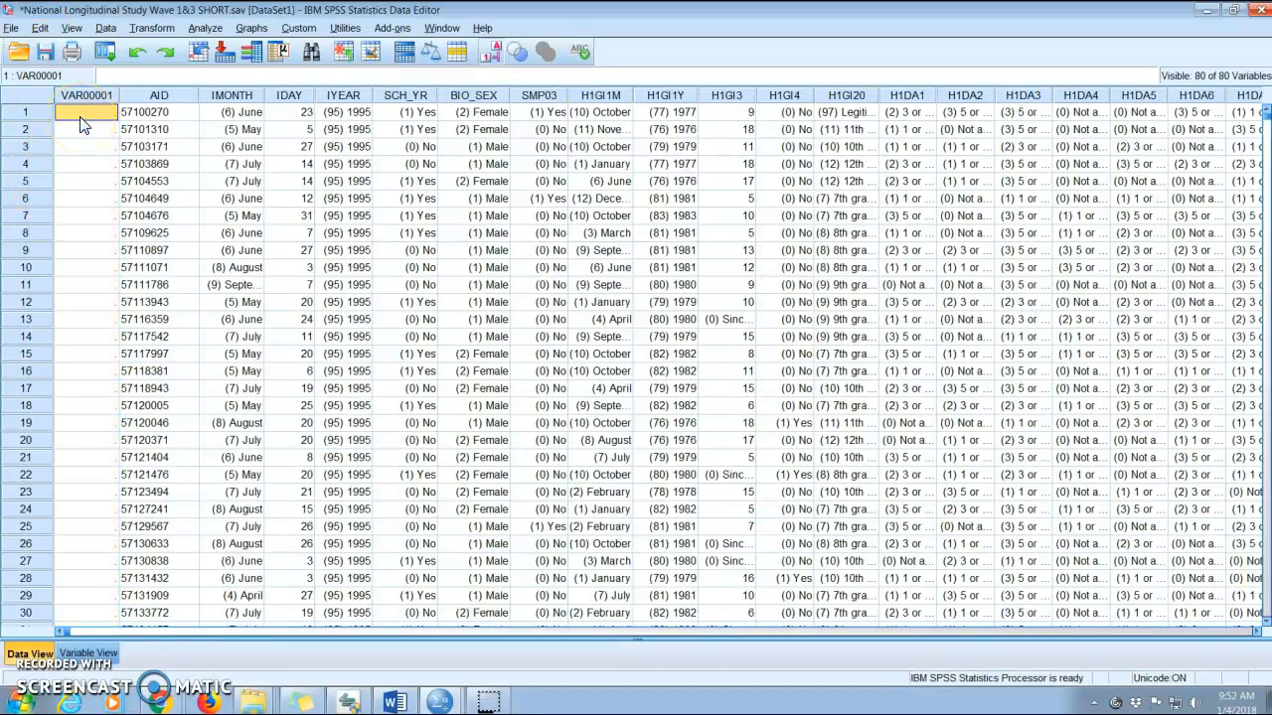
{"action": "type", "text": "Mary"}
{"action": "key", "text": "Return"}
{"action": "left_click", "coordinate": [78, 98]}
{"action": "key", "text": "Up"}
{"action": "type", "text": "1"}
{"action": "key", "text": "Return"}
{"action": "key", "text": "Up"}
{"action": "type", "text": "Mary"}
{"action": "key", "text": "Return"}
Change the type of the new variable VAR00001 to String
{"action": "left_click", "coordinate": [88, 653]}
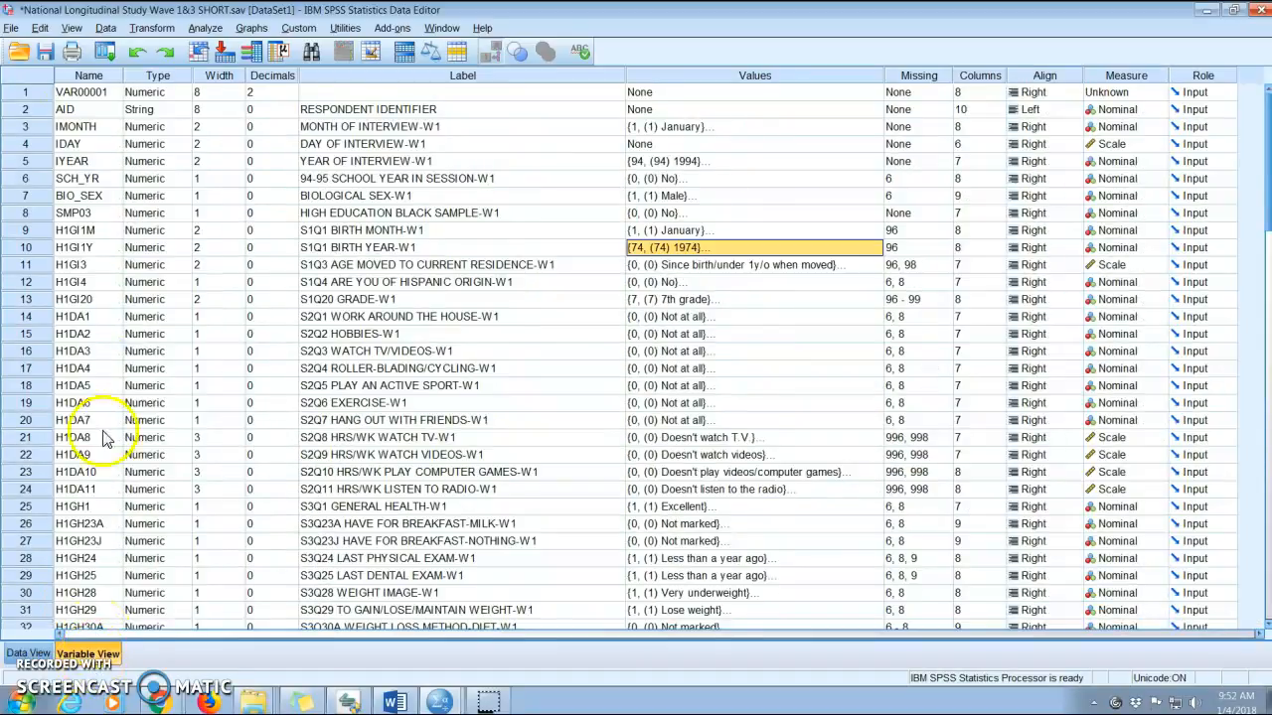
{"action": "left_click", "coordinate": [159, 93]}
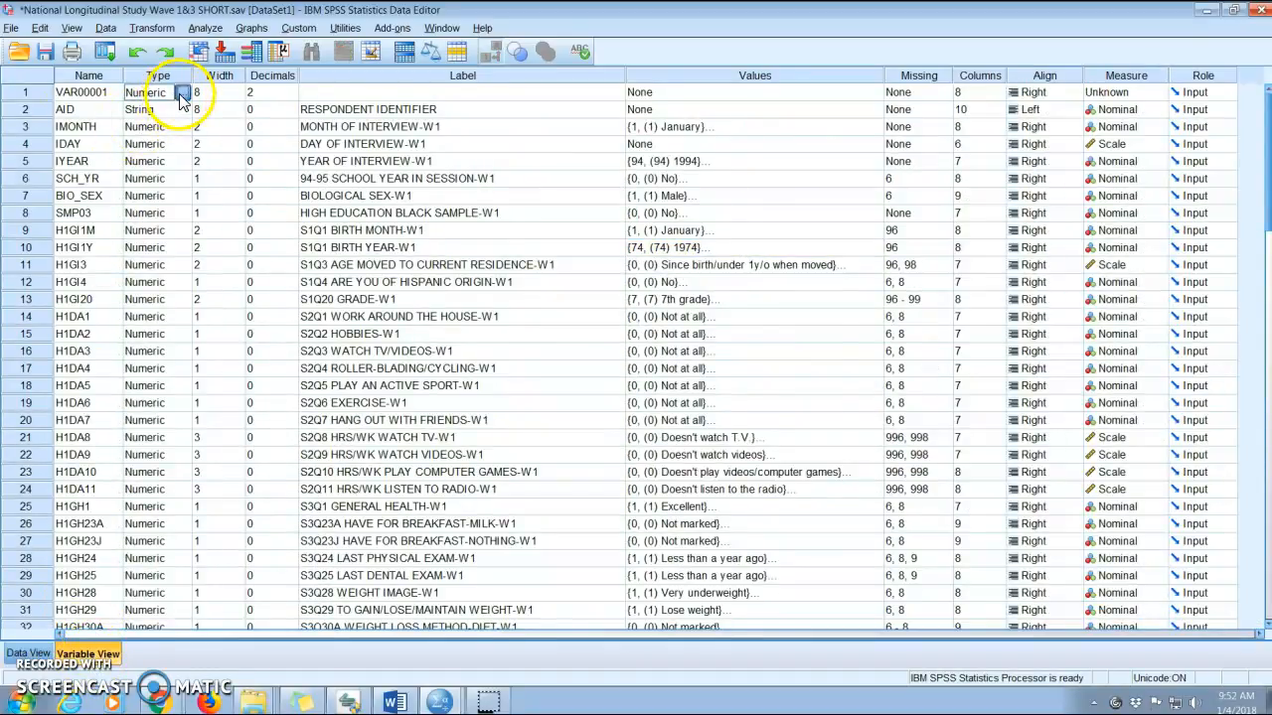
{"action": "left_click", "coordinate": [183, 92]}
{"action": "left_click", "coordinate": [472, 372]}
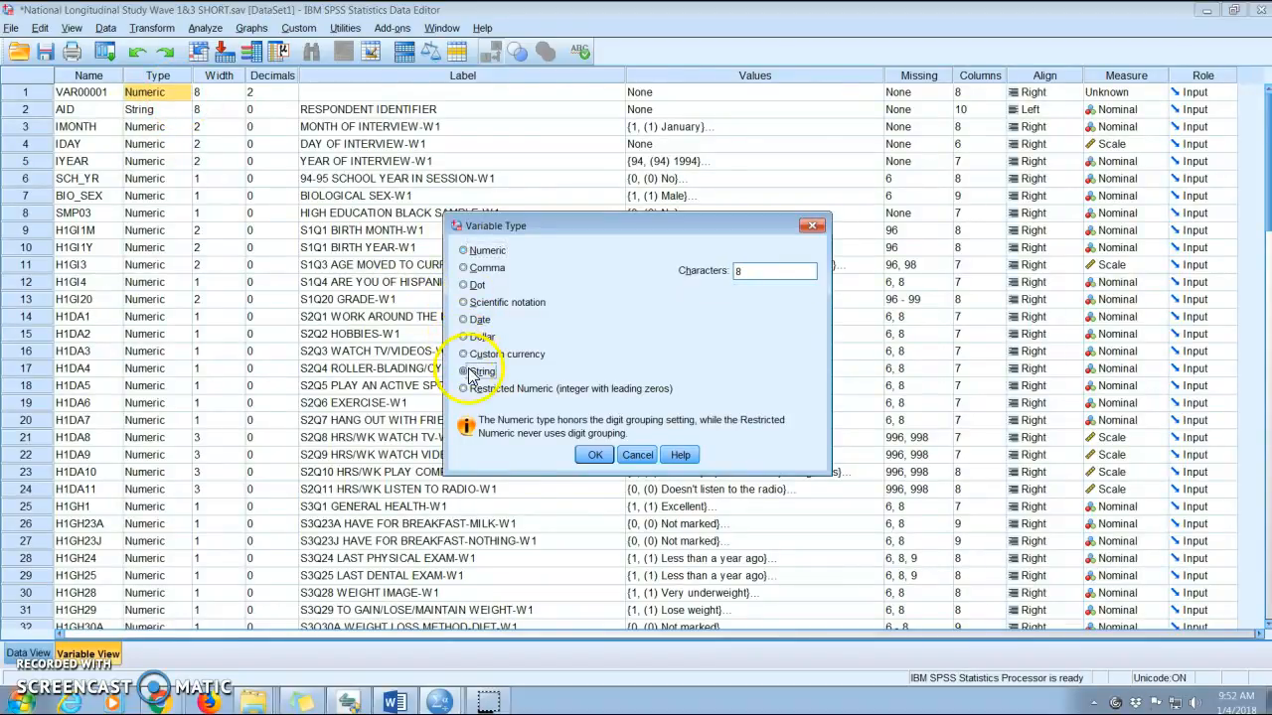
{"action": "left_click", "coordinate": [594, 454]}
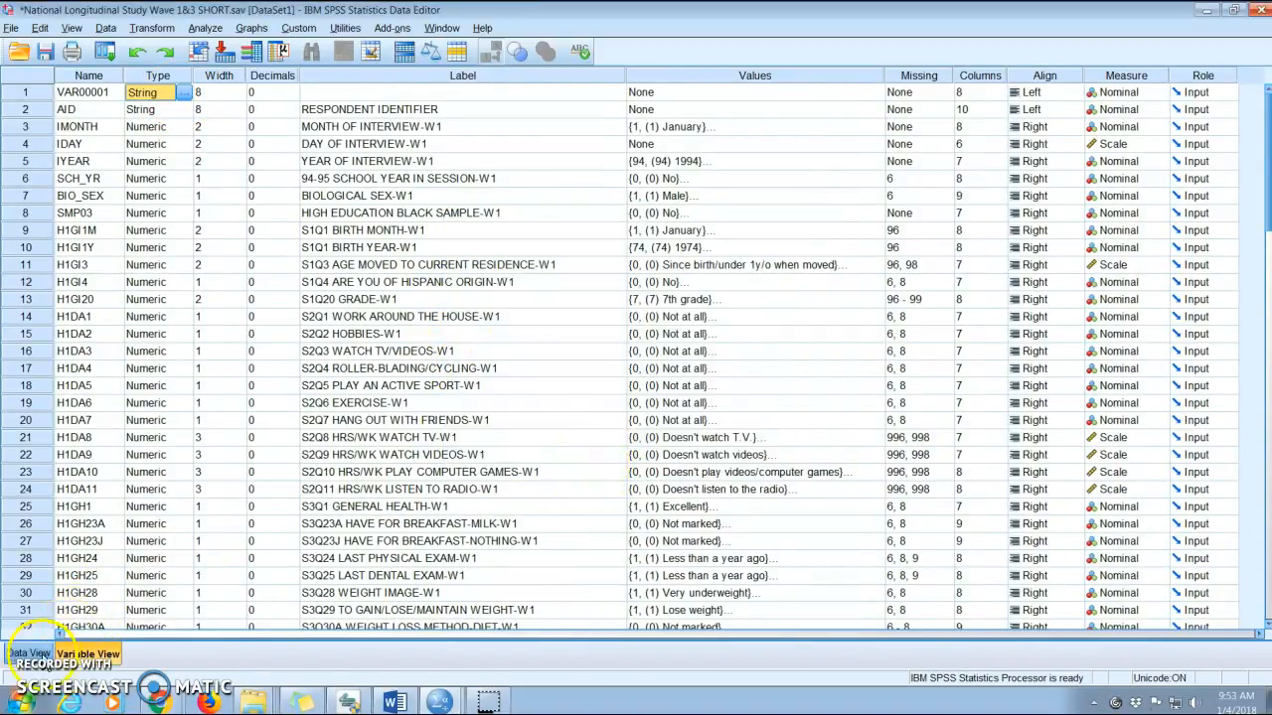
Enter sample first names for the first three cases of the new string variable in the case data
{"action": "left_click", "coordinate": [30, 653]}
{"action": "type", "text": "Mary"}
{"action": "key", "text": "Return"}
{"action": "type", "text": "Sam"}
{"action": "key", "text": "Return"}
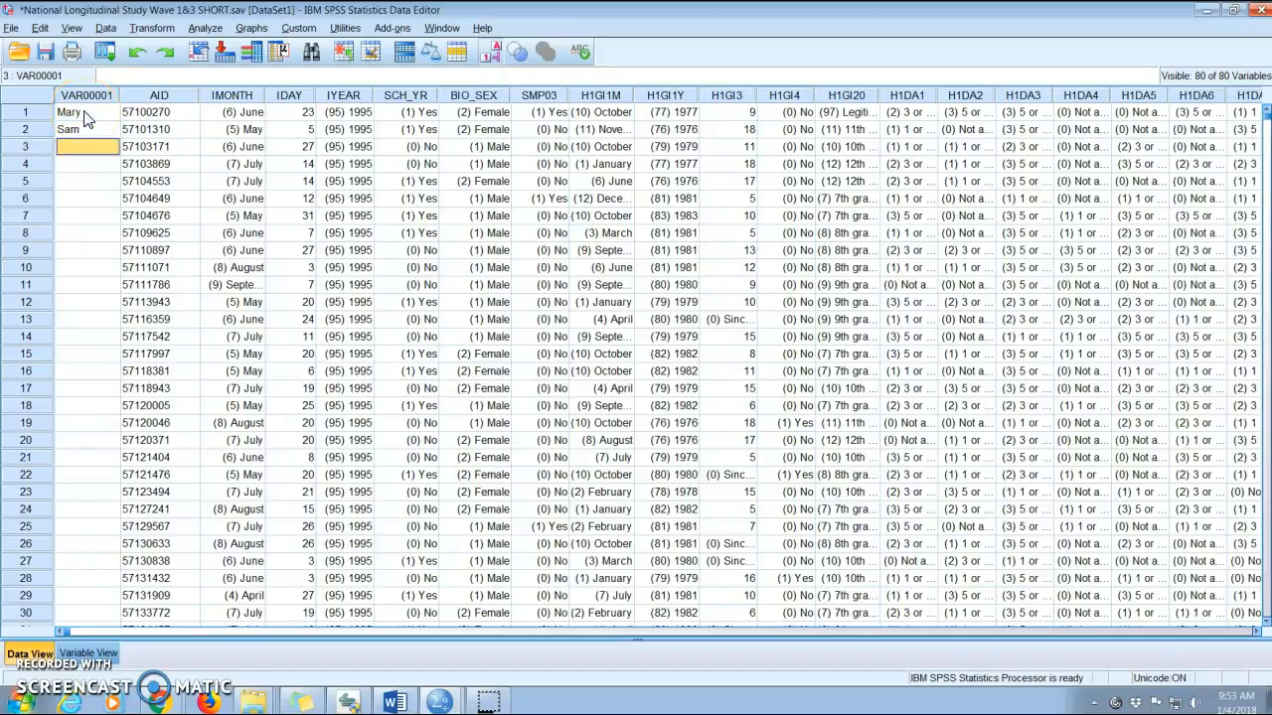
{"action": "type", "text": "Steven"}
{"action": "key", "text": "Return"}
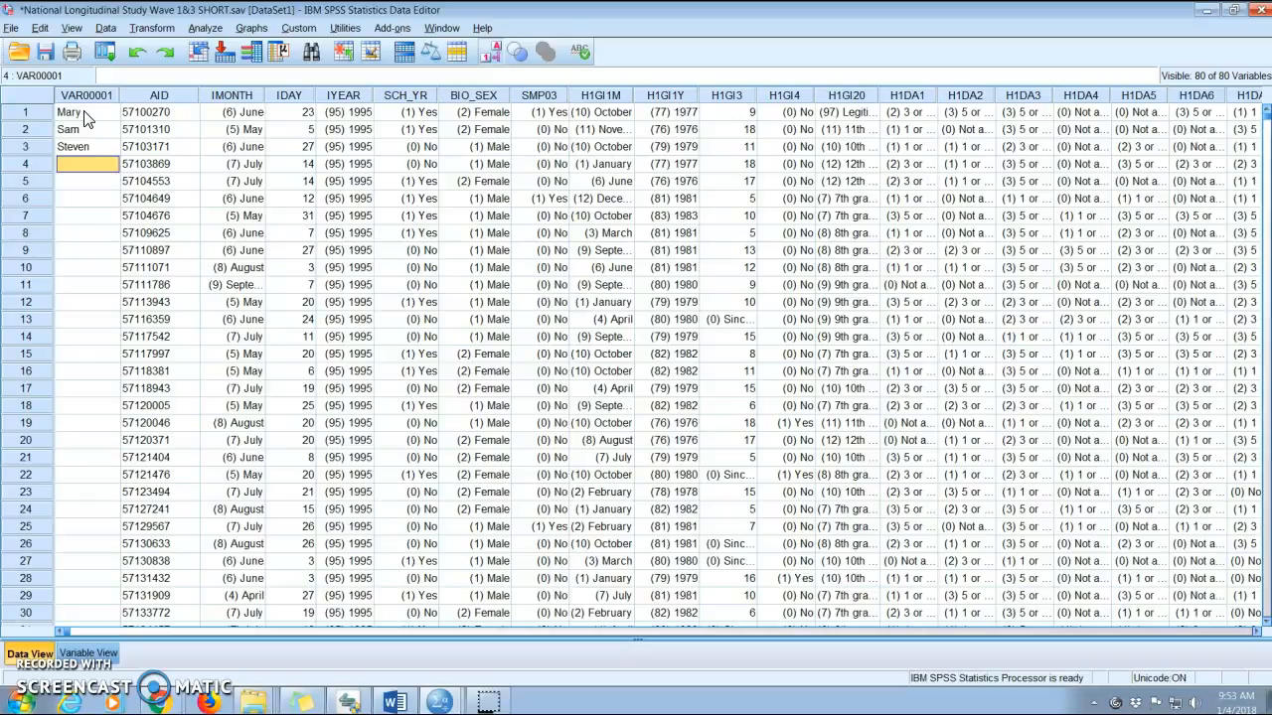
Delete the entire VAR00001 variable from the case data
{"action": "left_click", "coordinate": [82, 95]}
{"action": "key", "text": "Delete"}
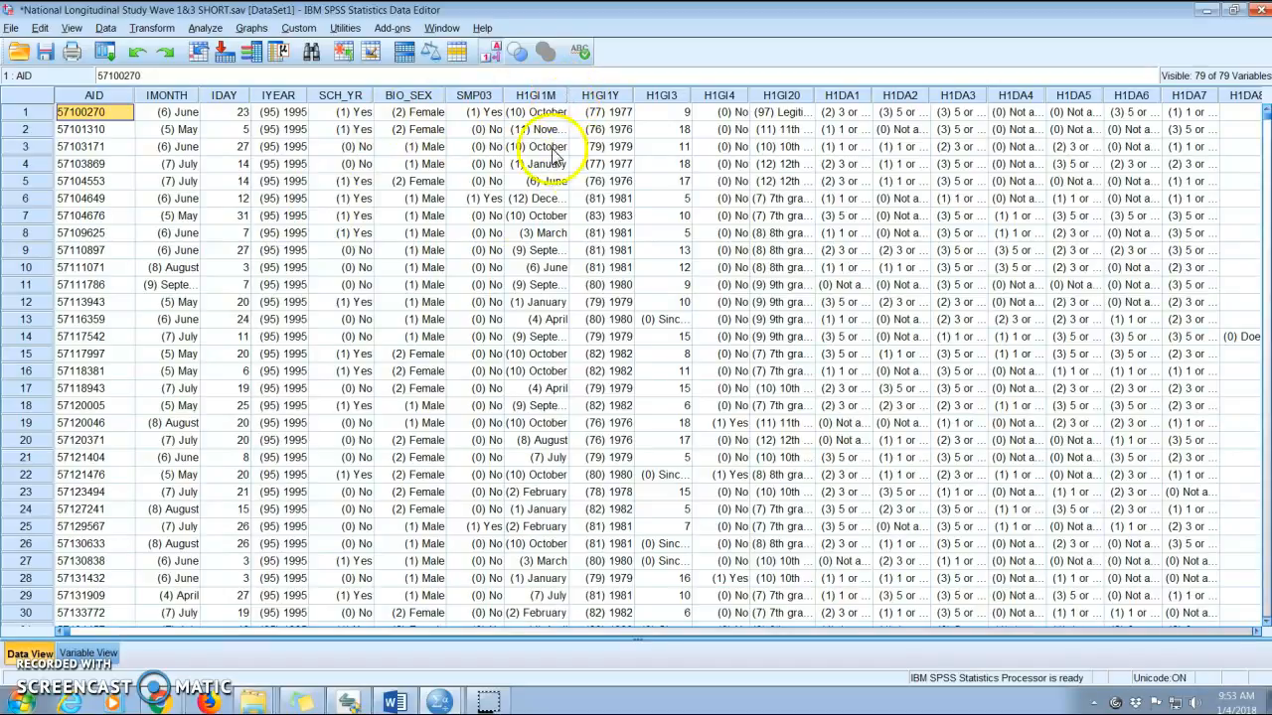
Toggle the case data repeatedly between value labels and numeric codes, leaving value labels turned off
{"action": "left_click", "coordinate": [72, 27]}
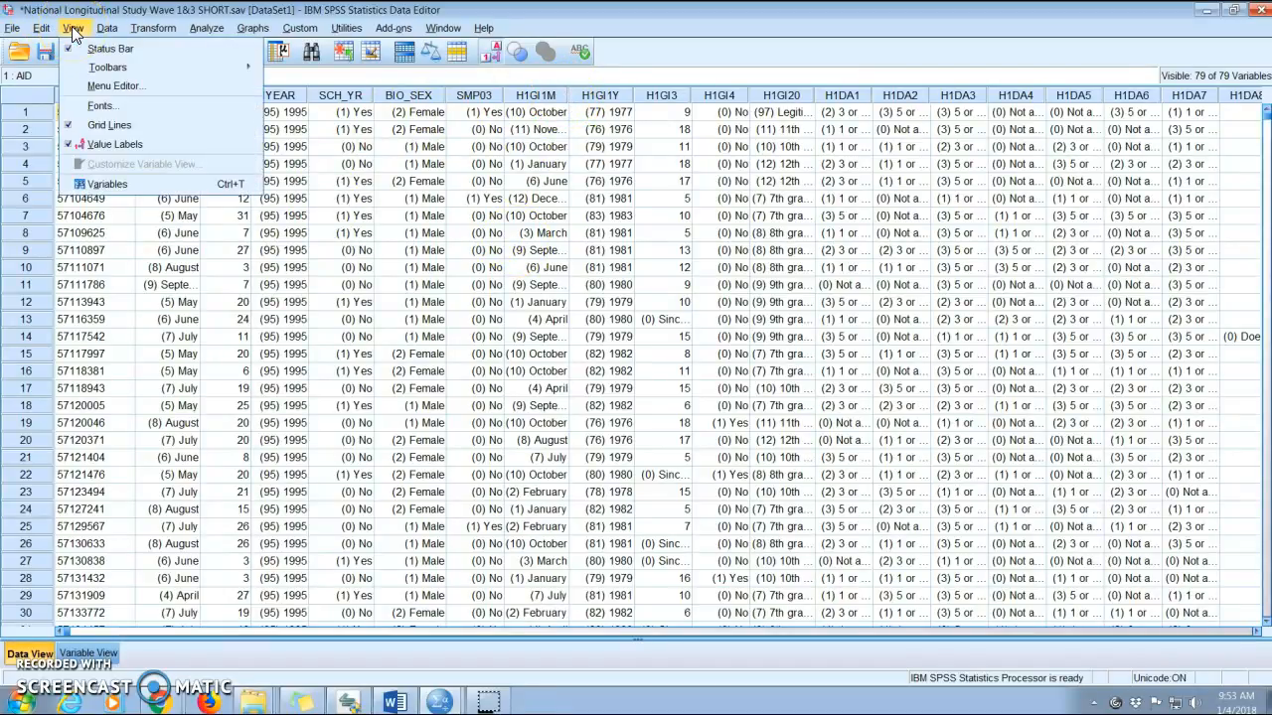
{"action": "left_click", "coordinate": [114, 144]}
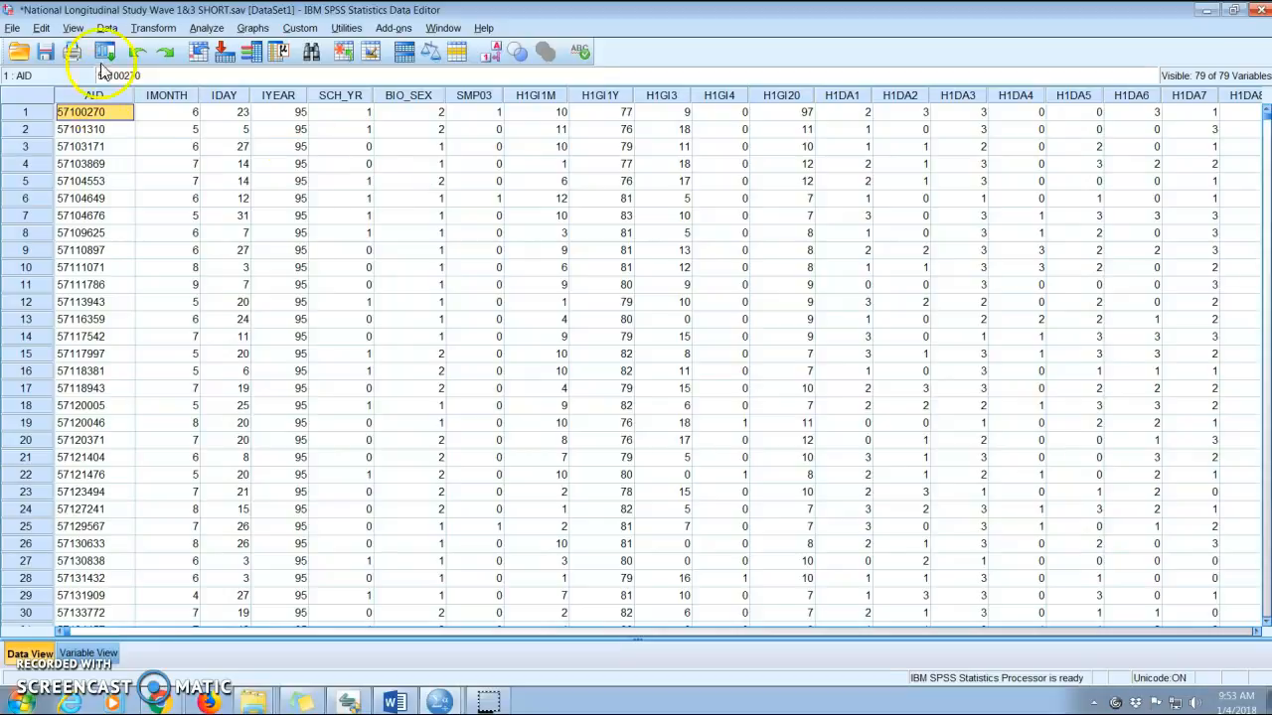
{"action": "left_click", "coordinate": [73, 28]}
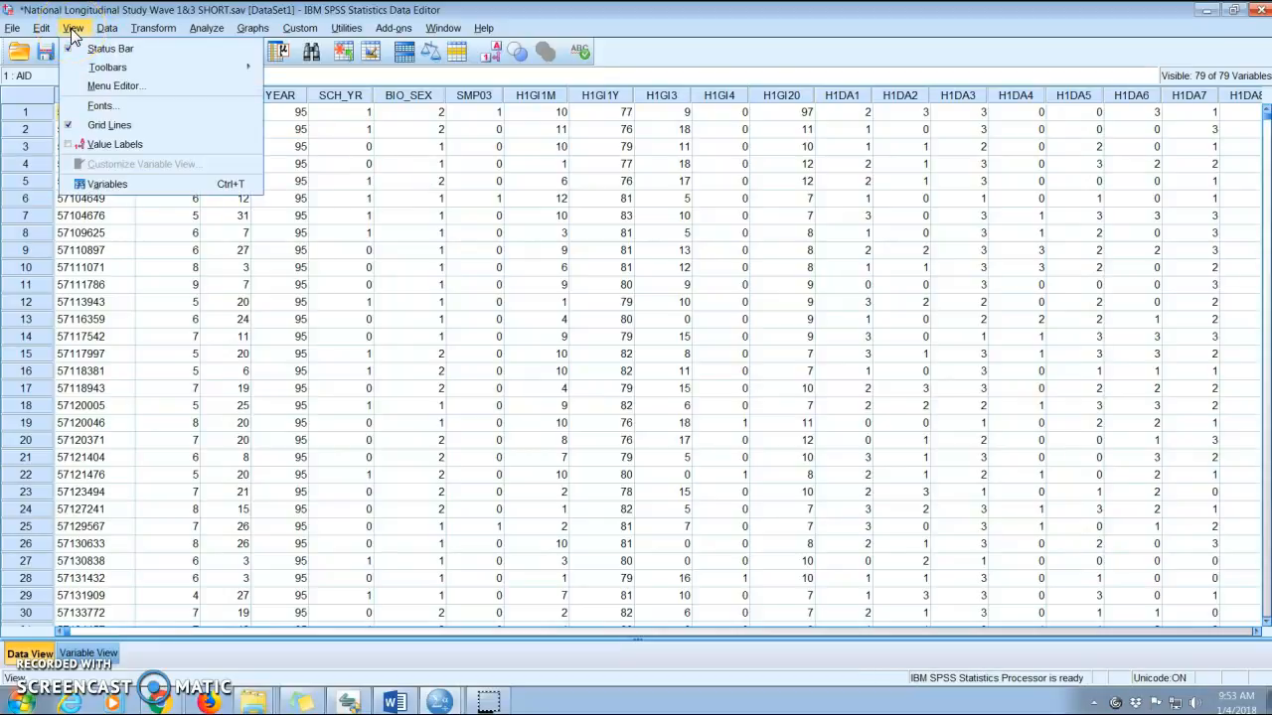
{"action": "left_click", "coordinate": [68, 146]}
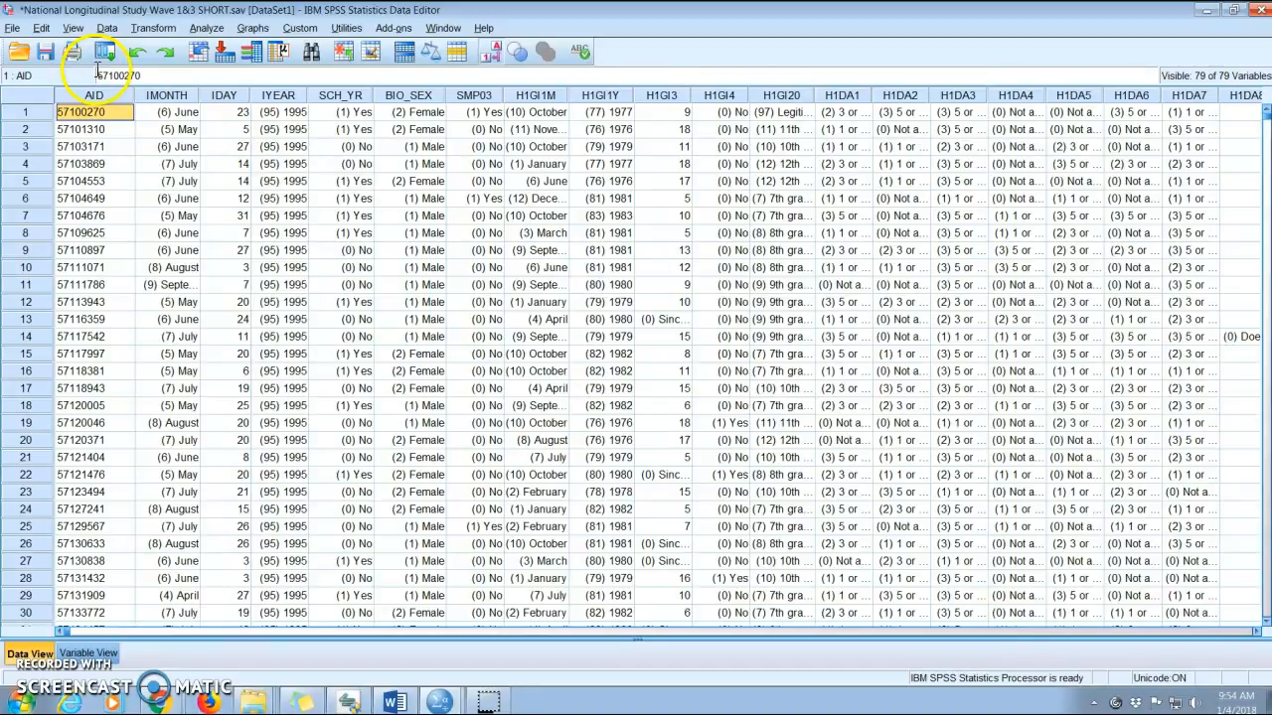
{"action": "left_click", "coordinate": [73, 28]}
{"action": "left_click", "coordinate": [101, 147]}
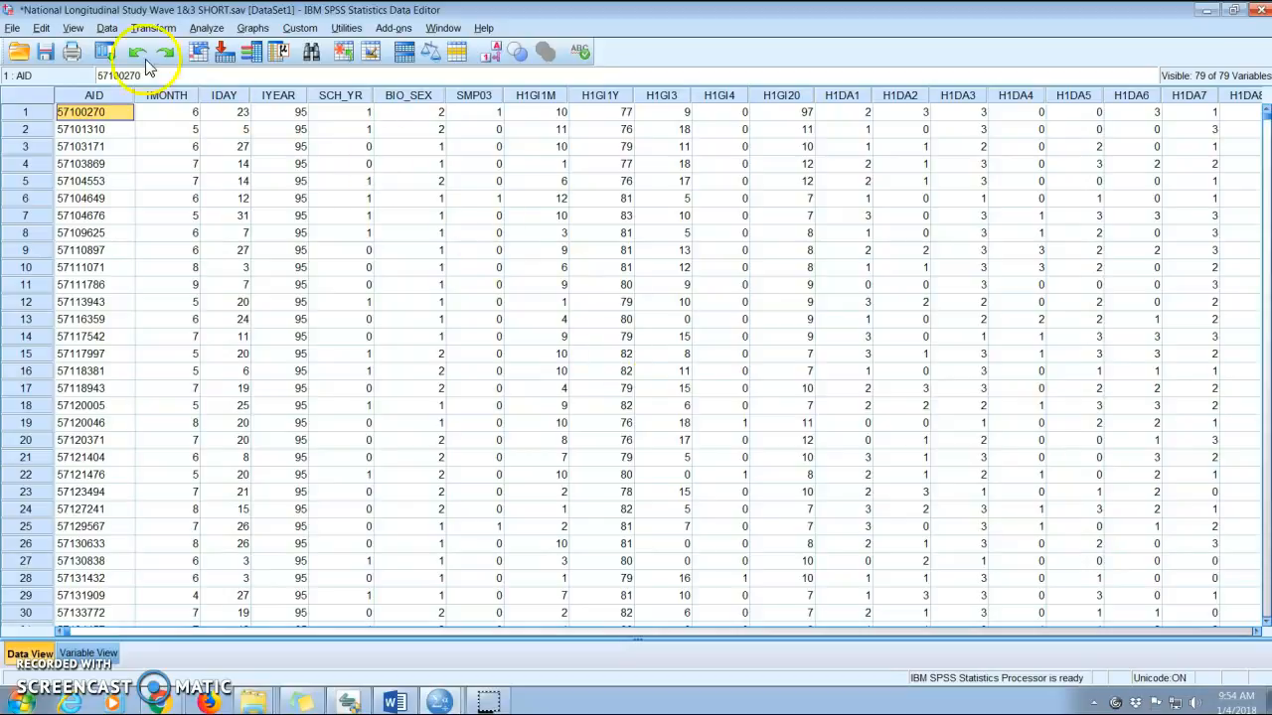
{"action": "left_click", "coordinate": [74, 30]}
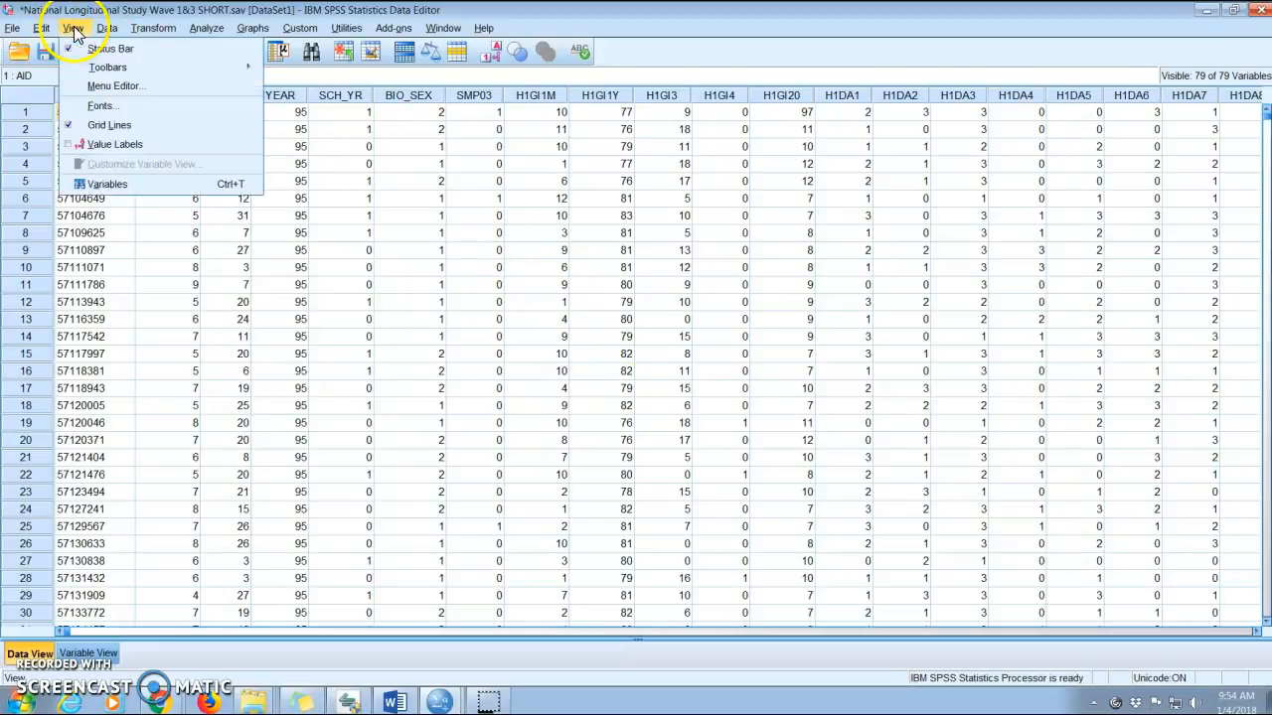
{"action": "left_click", "coordinate": [115, 145]}
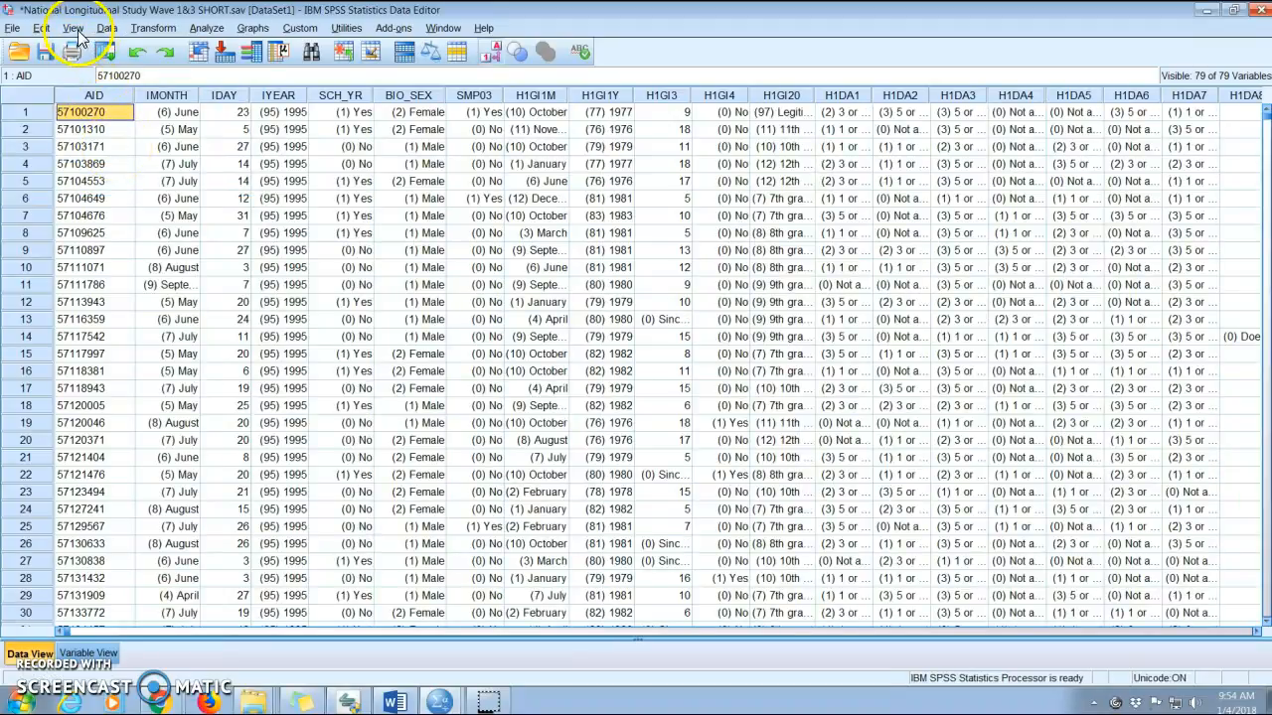
{"action": "left_click", "coordinate": [74, 27]}
{"action": "left_click", "coordinate": [104, 144]}
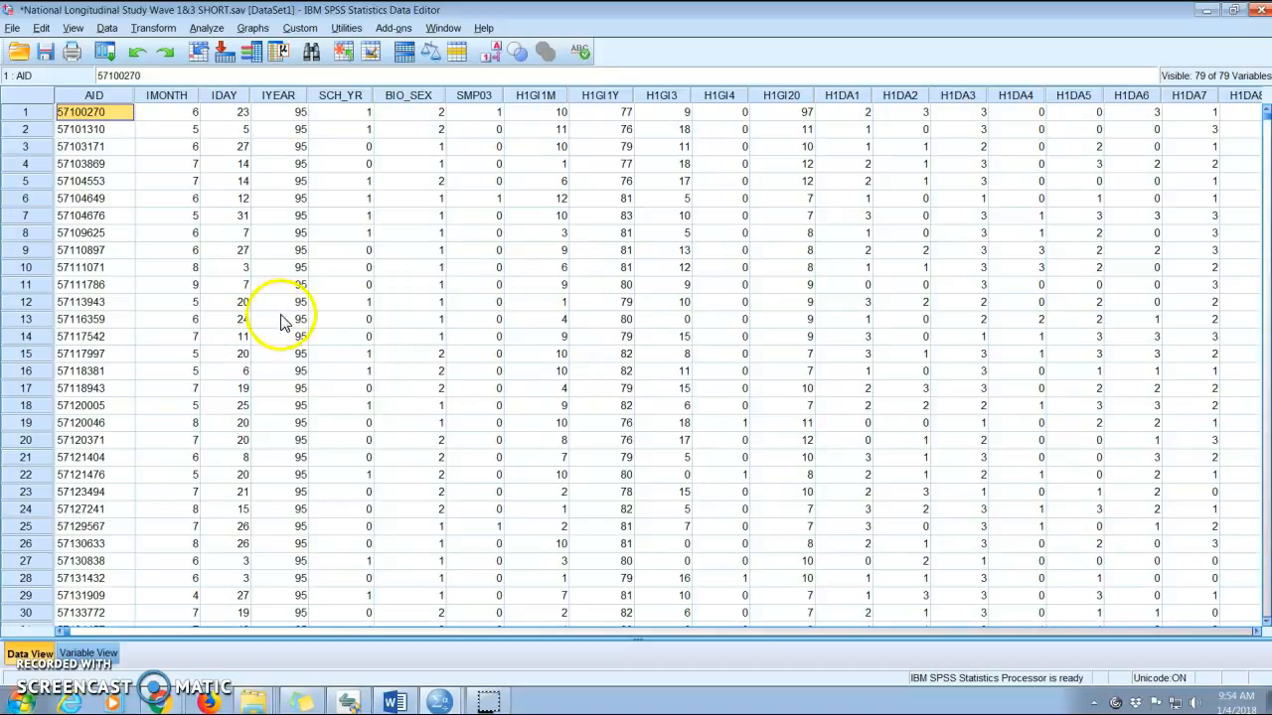
Switch to the Word document and read in-class questions 2 and 3
{"action": "left_click", "coordinate": [453, 30]}
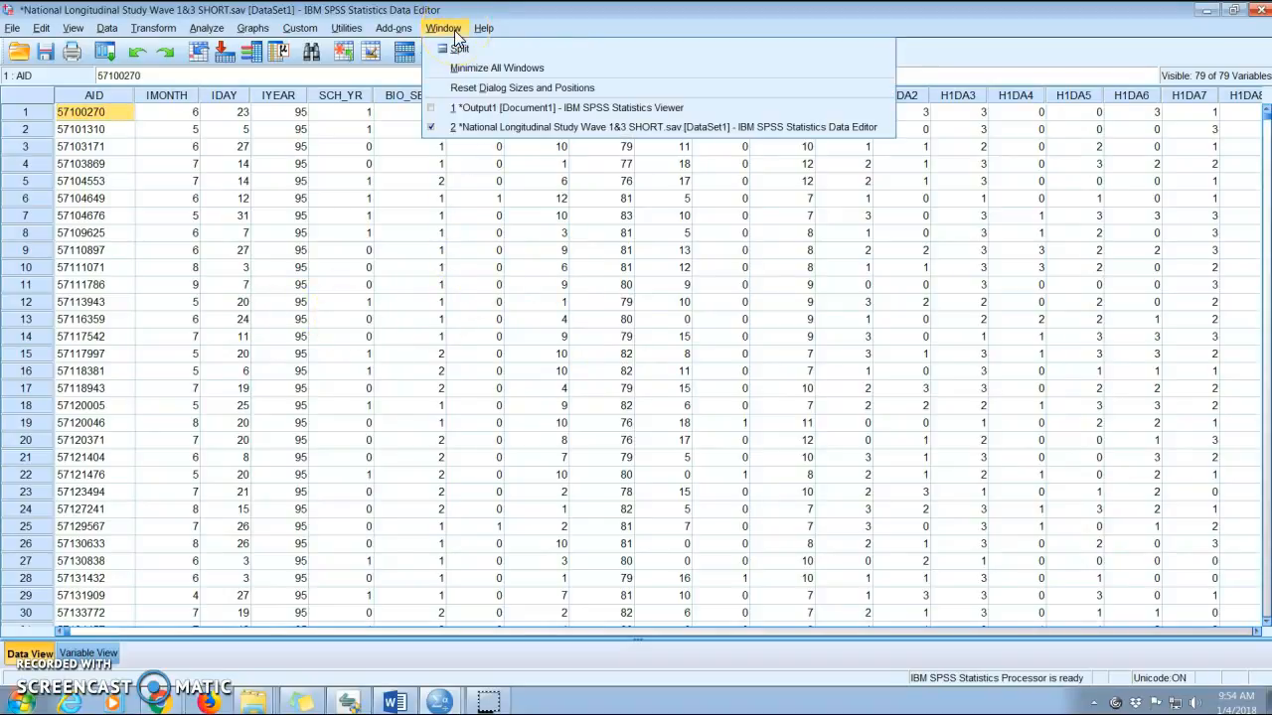
{"action": "left_click", "coordinate": [459, 109]}
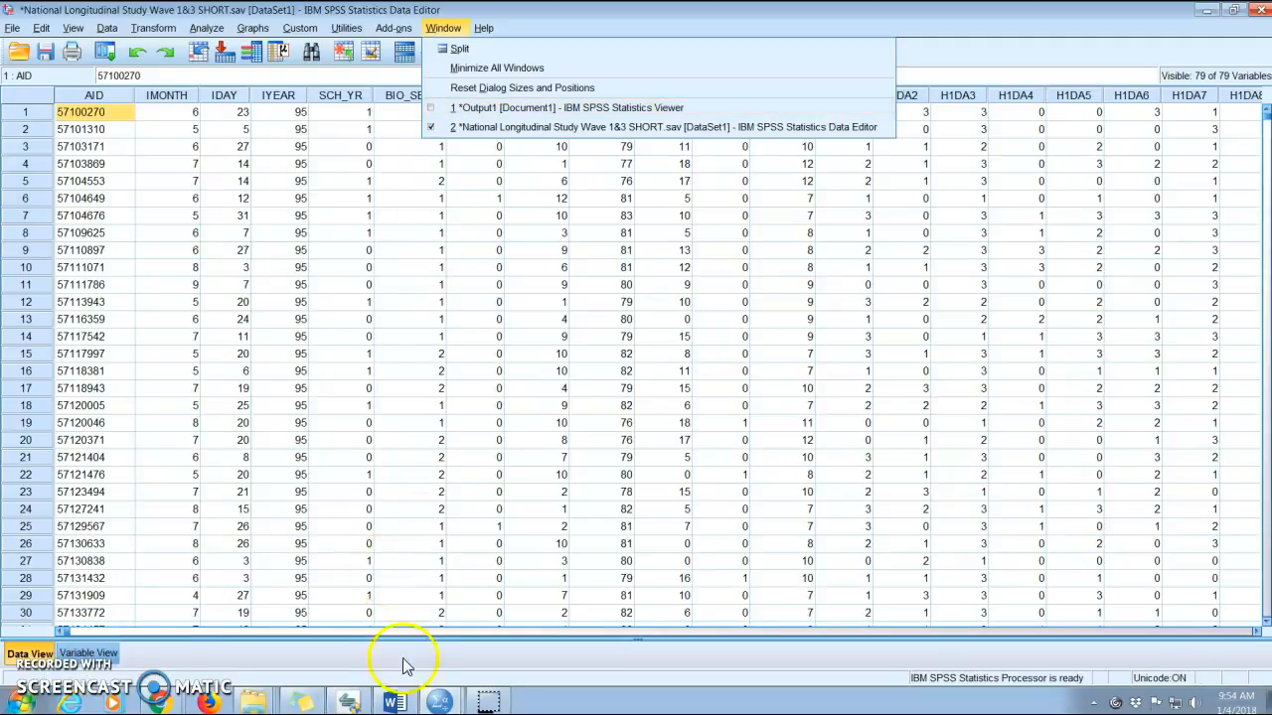
{"action": "left_click", "coordinate": [395, 701]}
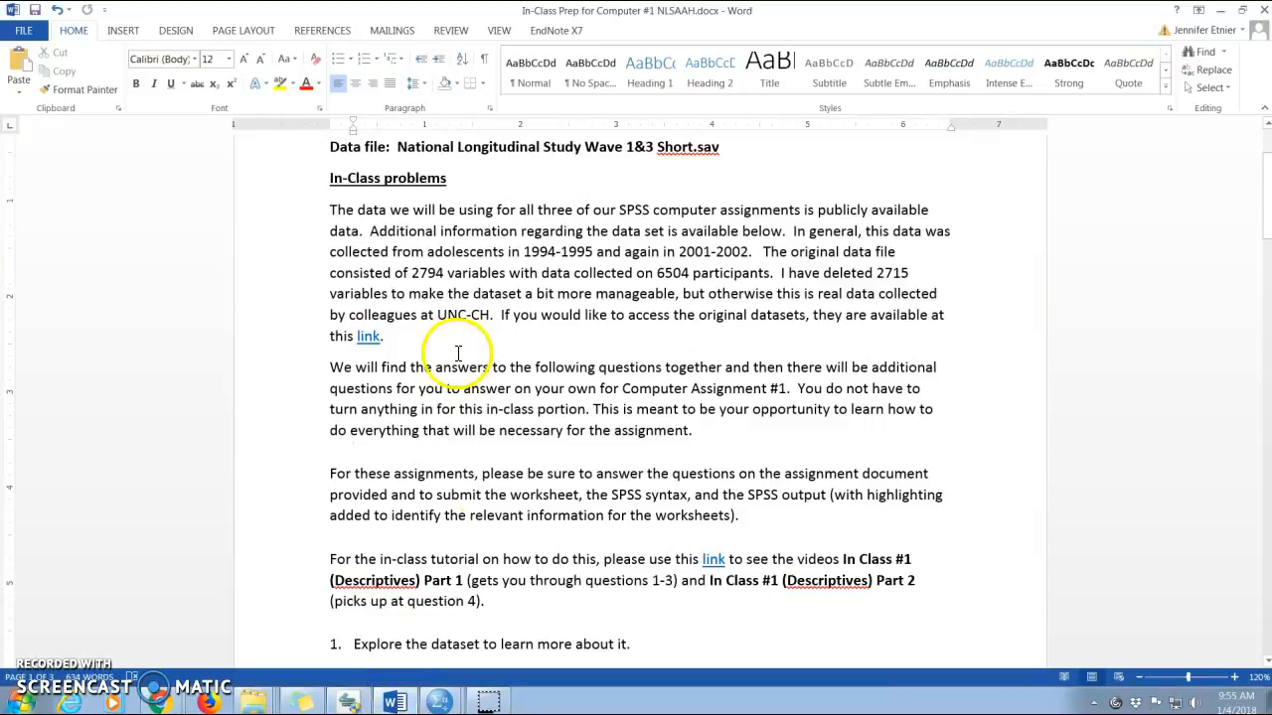
{"action": "left_click", "coordinate": [486, 333]}
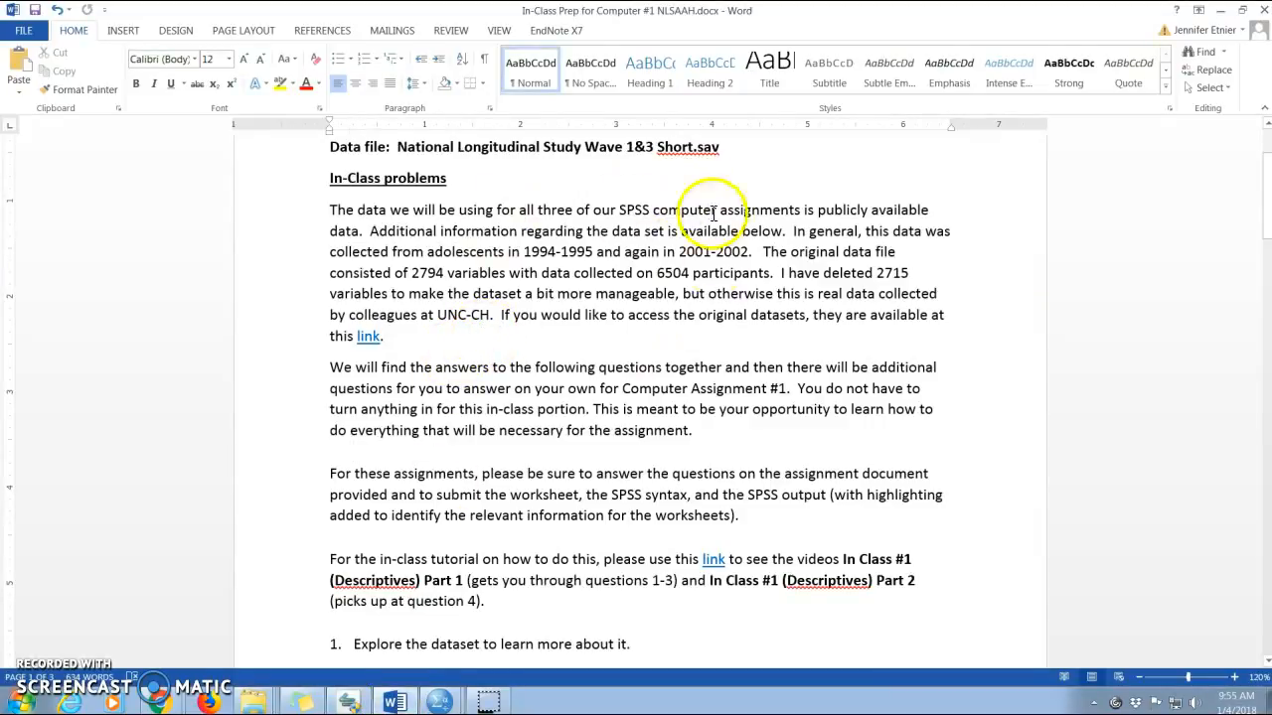
{"action": "left_click", "coordinate": [631, 474]}
{"action": "scroll", "coordinate": [632, 474], "scroll_direction": "down", "scroll_amount": 6}
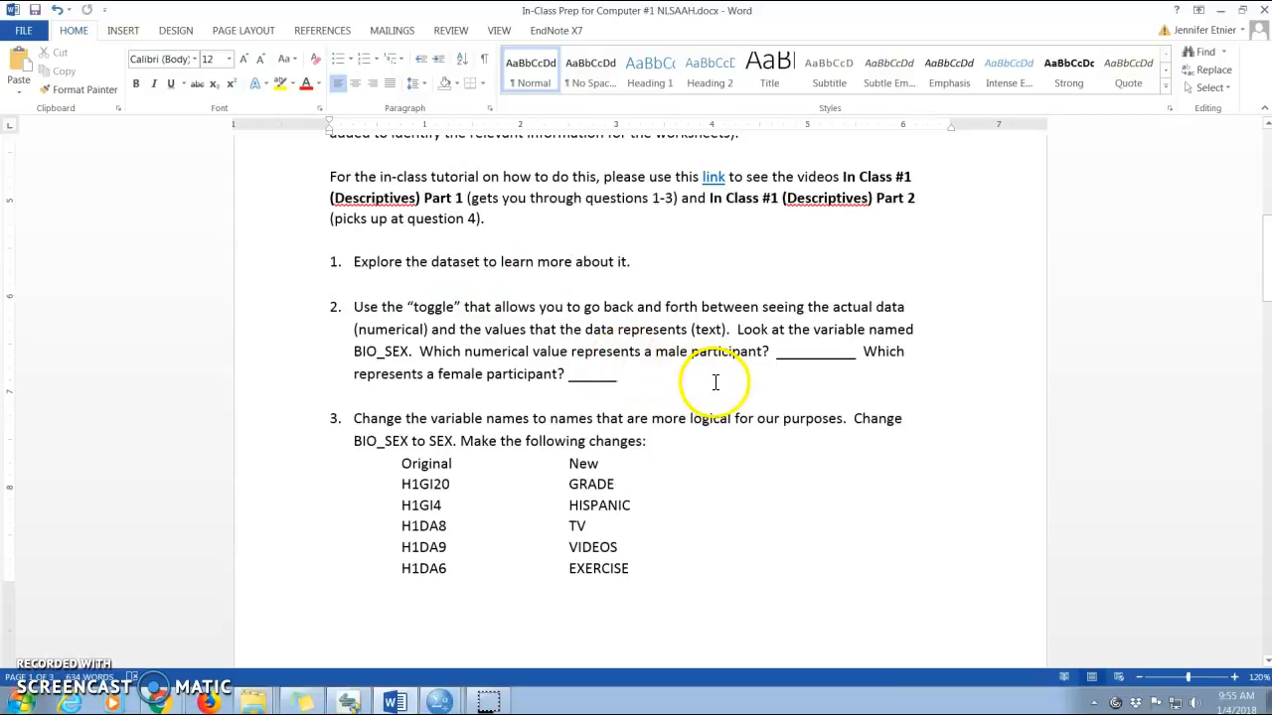
{"action": "scroll", "coordinate": [696, 368], "scroll_direction": "down", "scroll_amount": 1}
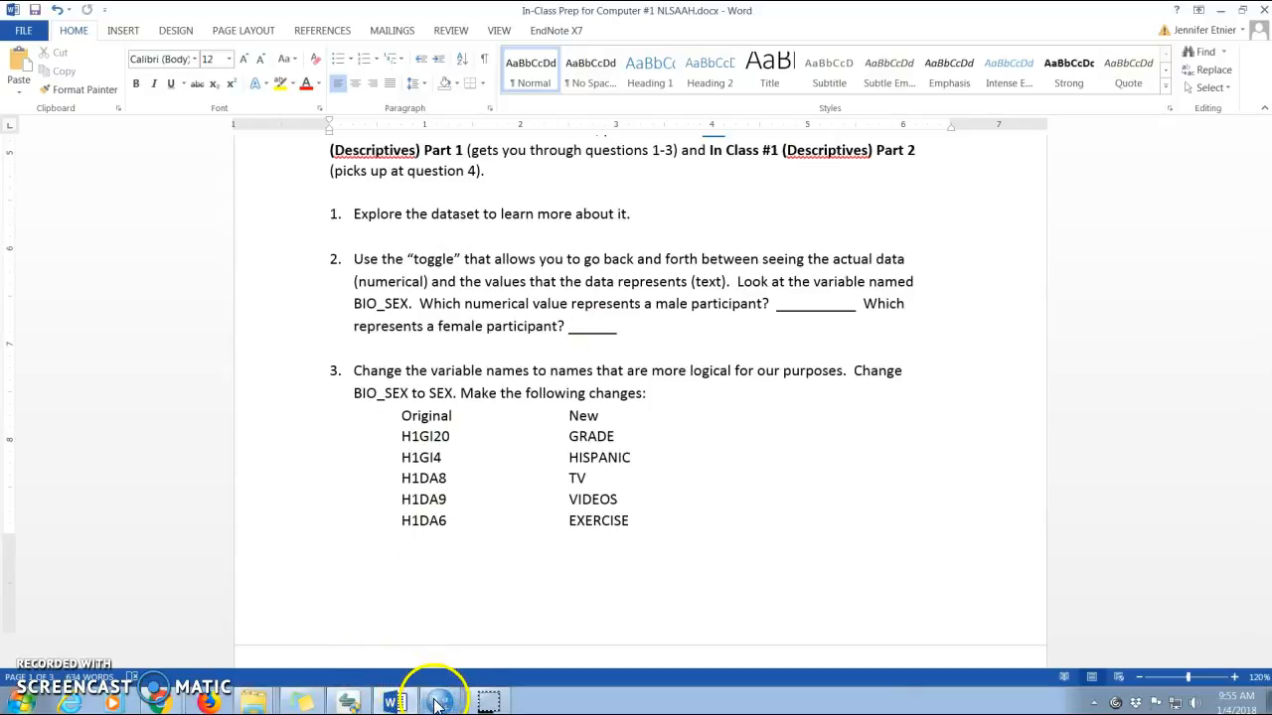
Switch back to the SPSS dataset and inspect the value labels defined for BIO_SEX
{"action": "mouse_move", "coordinate": [439, 702]}
{"action": "left_click", "coordinate": [412, 663]}
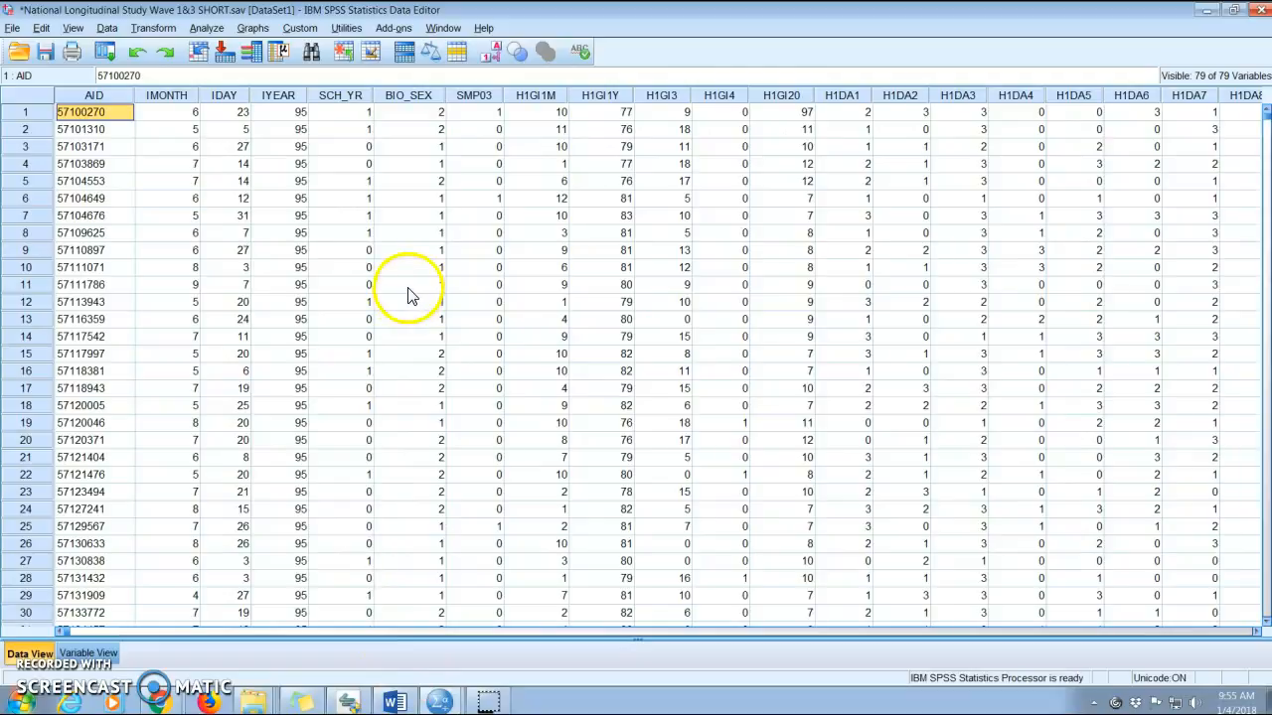
{"action": "left_click", "coordinate": [413, 97]}
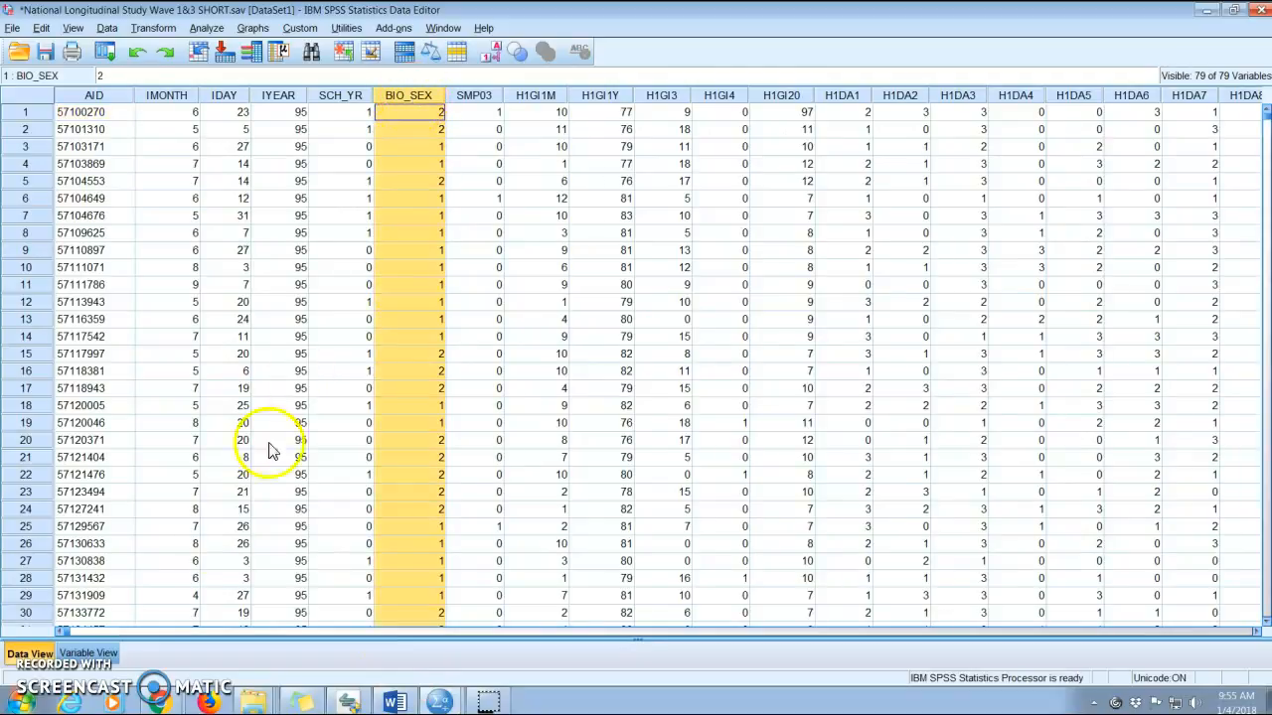
{"action": "left_click", "coordinate": [87, 654]}
{"action": "left_click", "coordinate": [32, 181]}
{"action": "left_click", "coordinate": [672, 180]}
{"action": "left_click", "coordinate": [877, 180]}
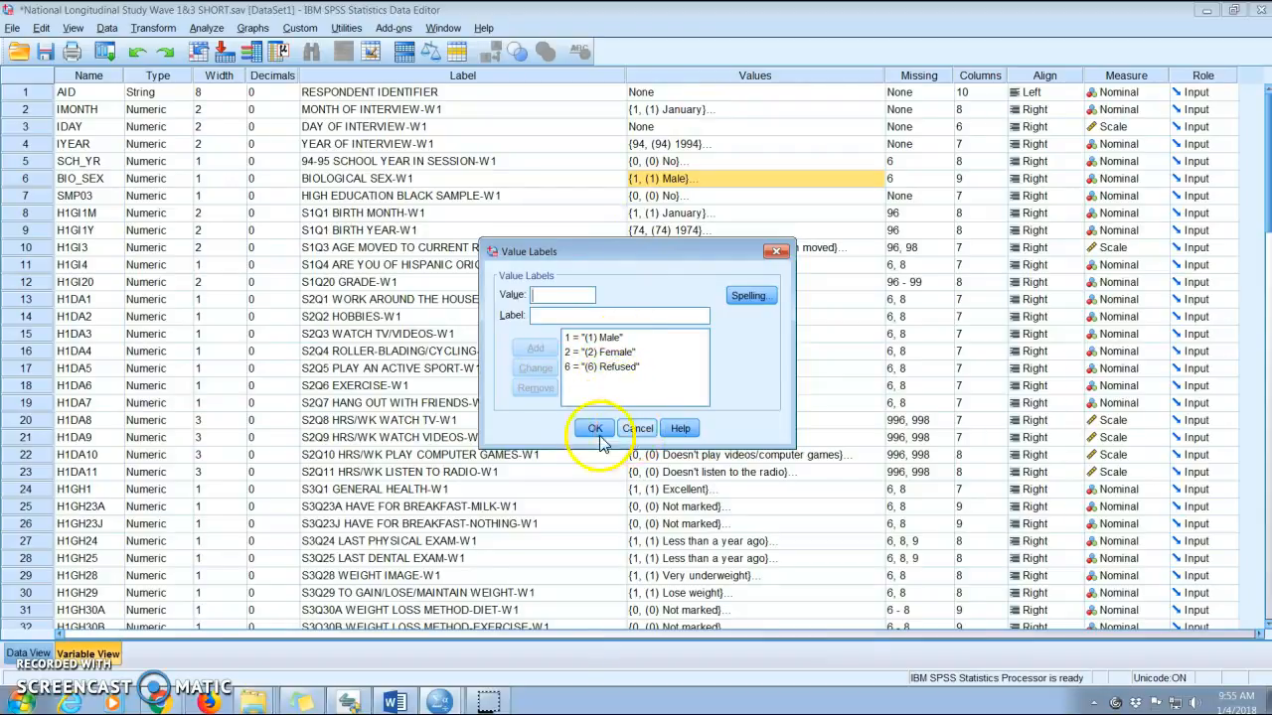
Answer question 2 in the Word document with 1 for a male participant and 2 for a female participant
{"action": "left_click", "coordinate": [395, 703]}
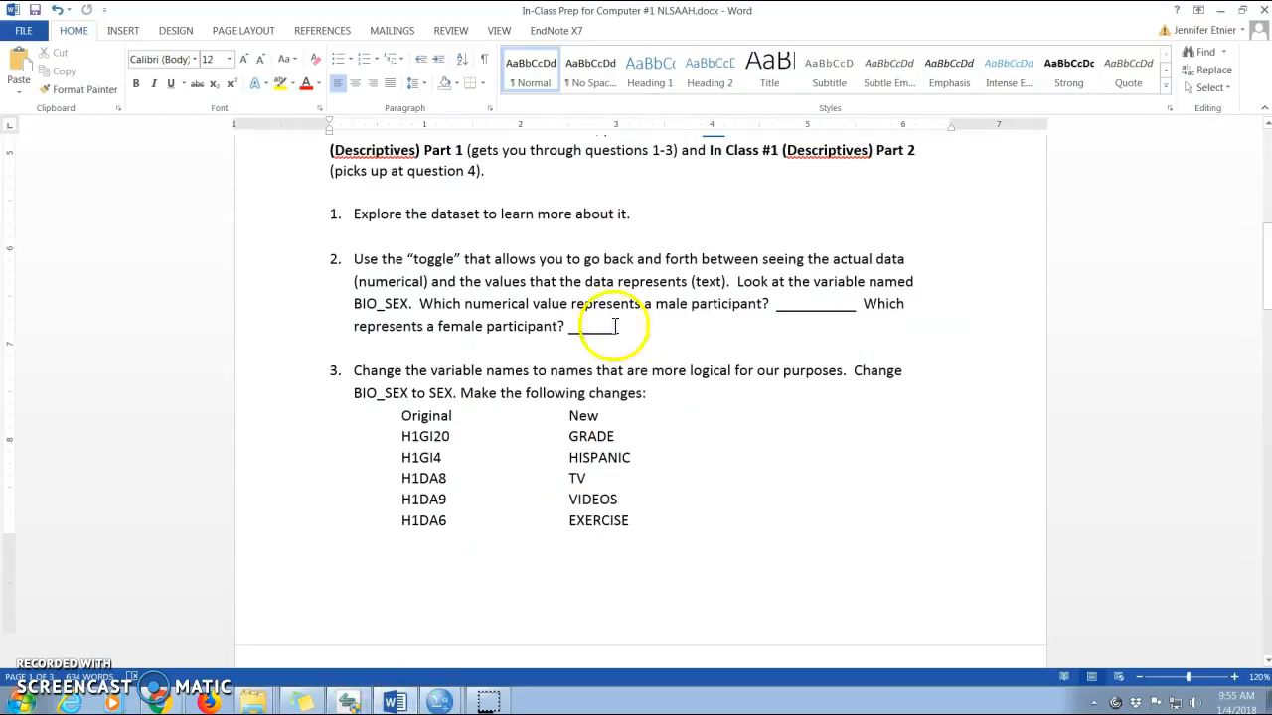
{"action": "left_click", "coordinate": [811, 303]}
{"action": "type", "text": "1"}
{"action": "left_click", "coordinate": [586, 323]}
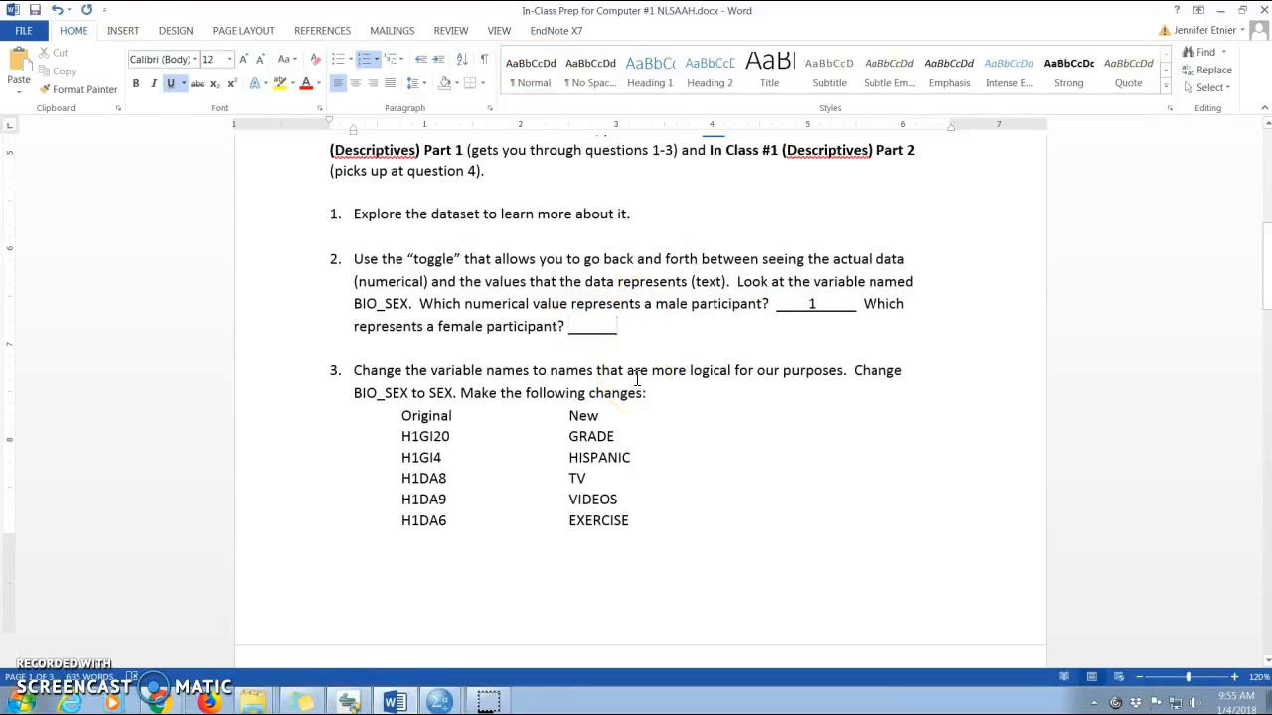
{"action": "left_click", "coordinate": [698, 422]}
{"action": "scroll", "coordinate": [699, 423], "scroll_direction": "down", "scroll_amount": 2}
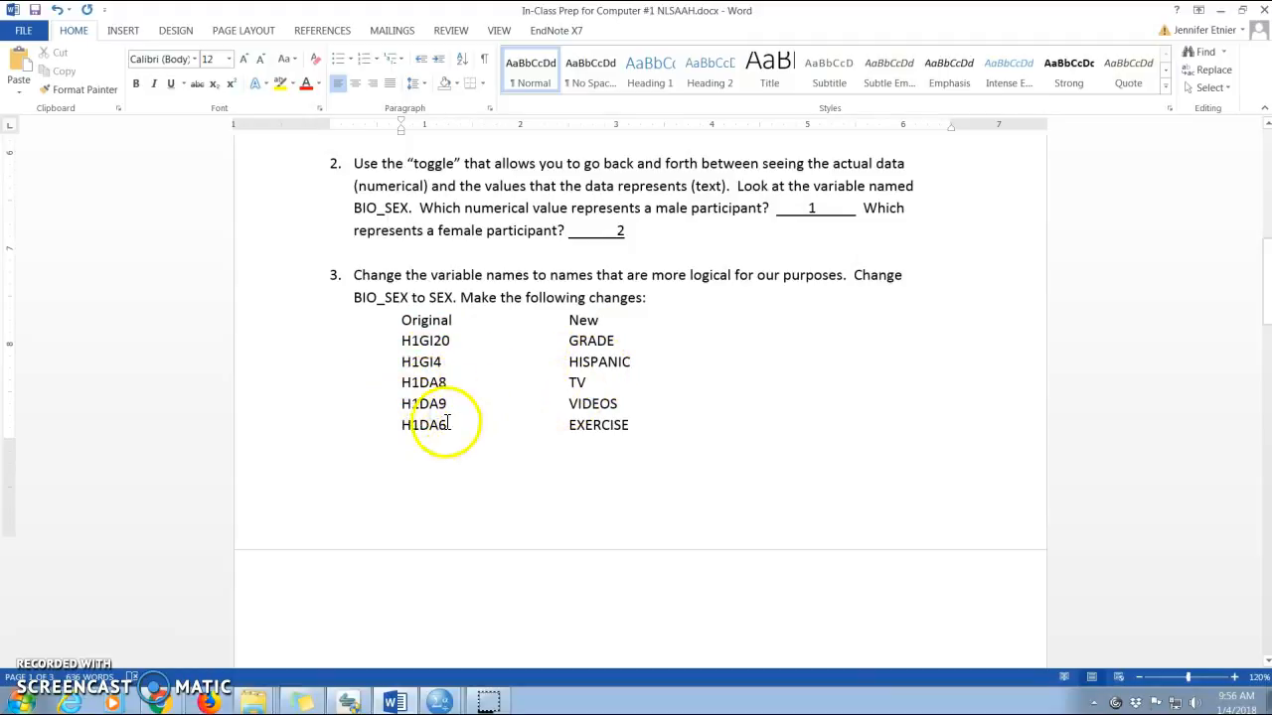
Arrange the Word document and the SPSS Data Editor side by side, closing the BIO_SEX value labels without changes
{"action": "left_click", "coordinate": [554, 474]}
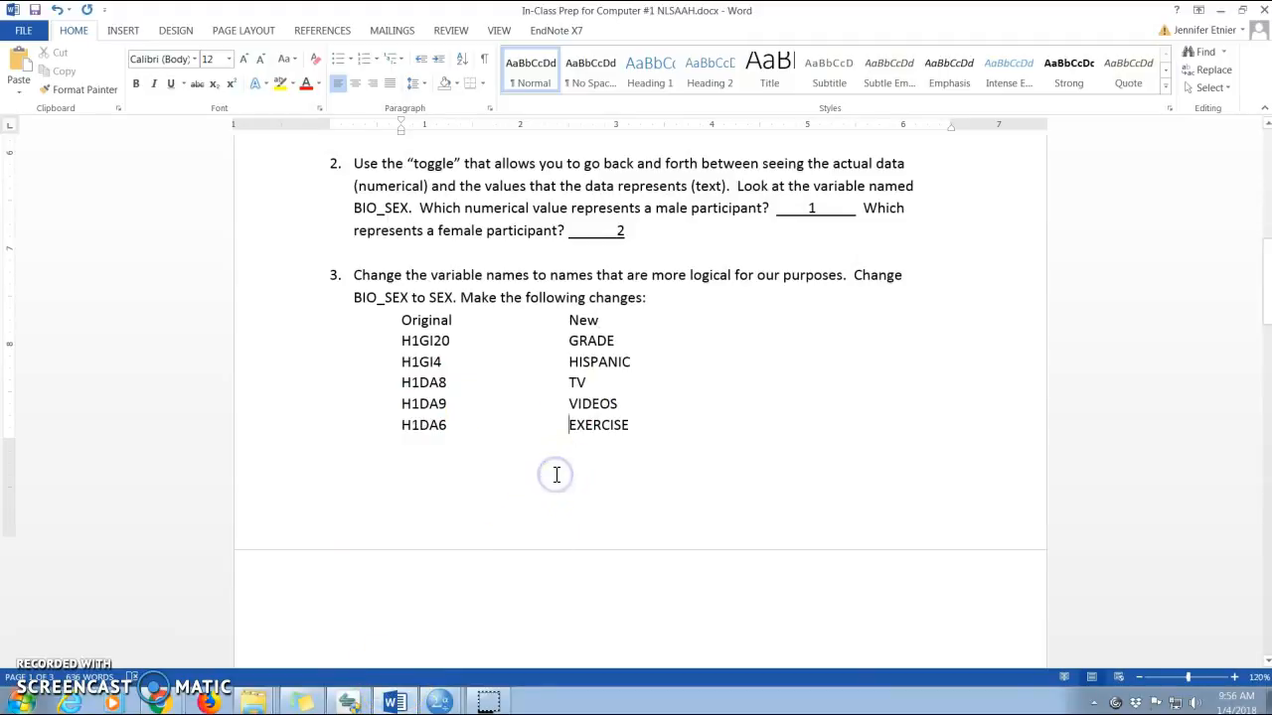
{"action": "key", "text": "super+Right"}
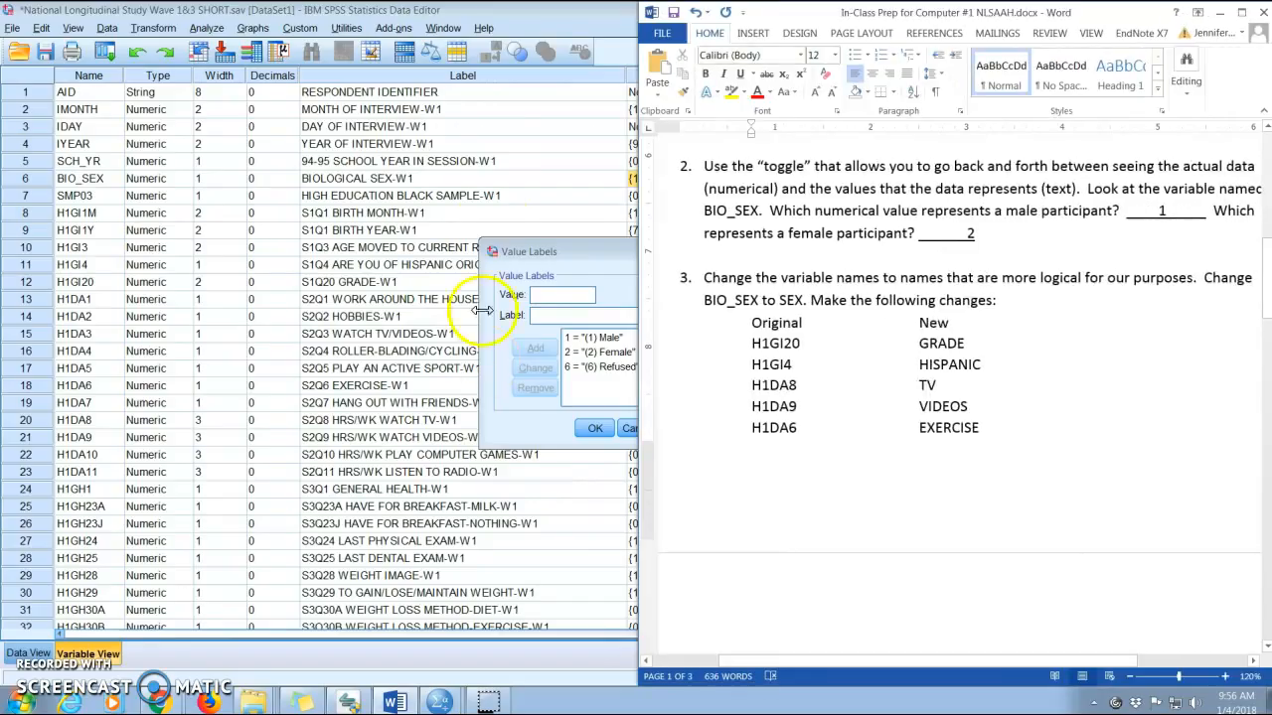
{"action": "left_click", "coordinate": [509, 15]}
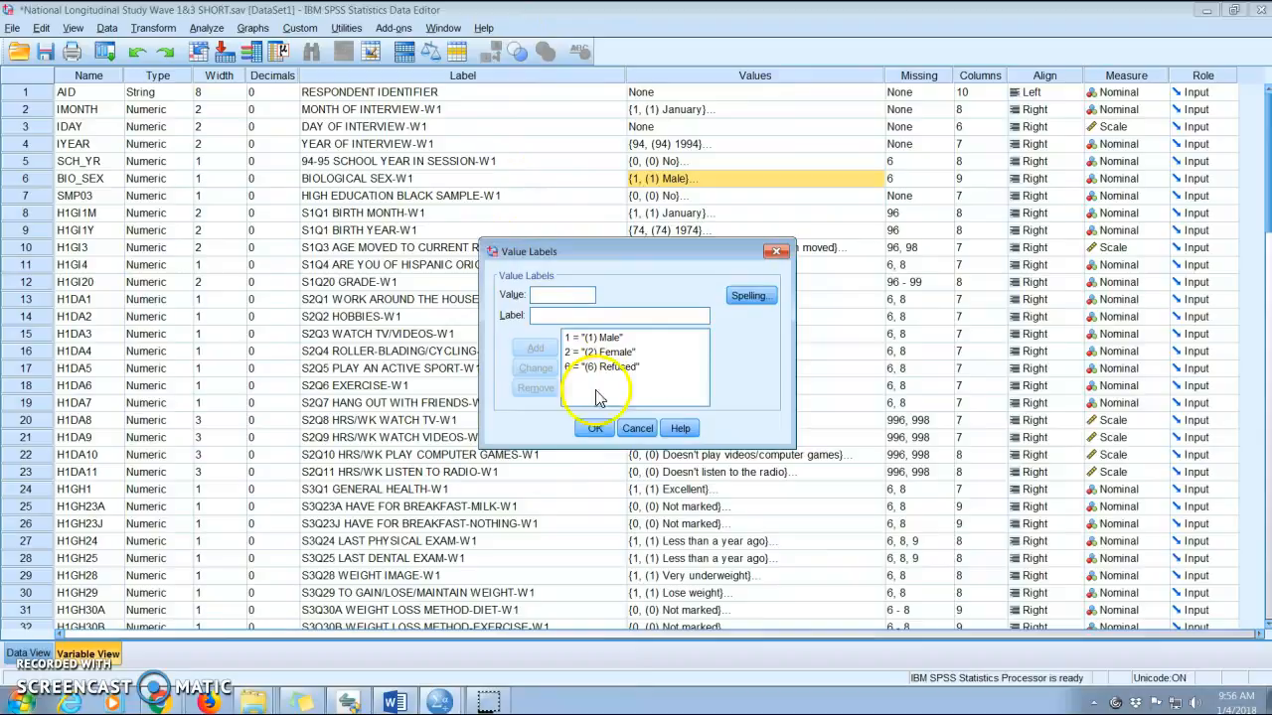
{"action": "left_click", "coordinate": [637, 428]}
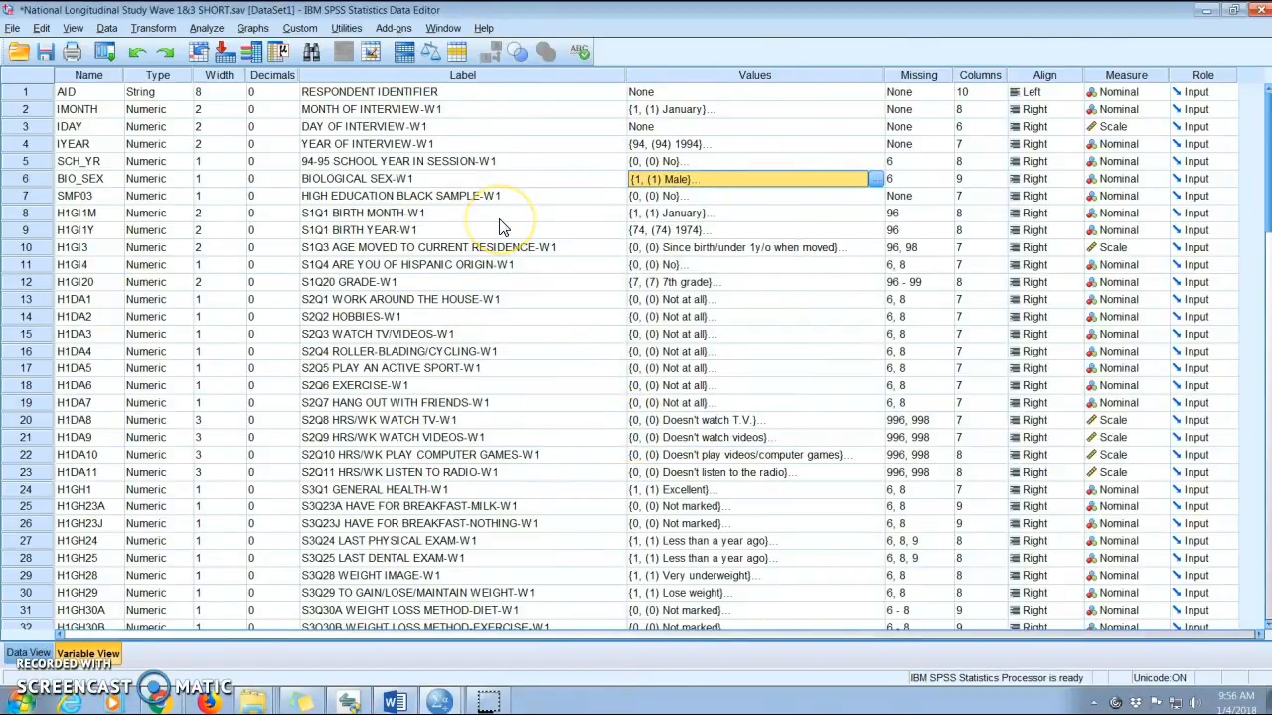
{"action": "key", "text": "super+Left"}
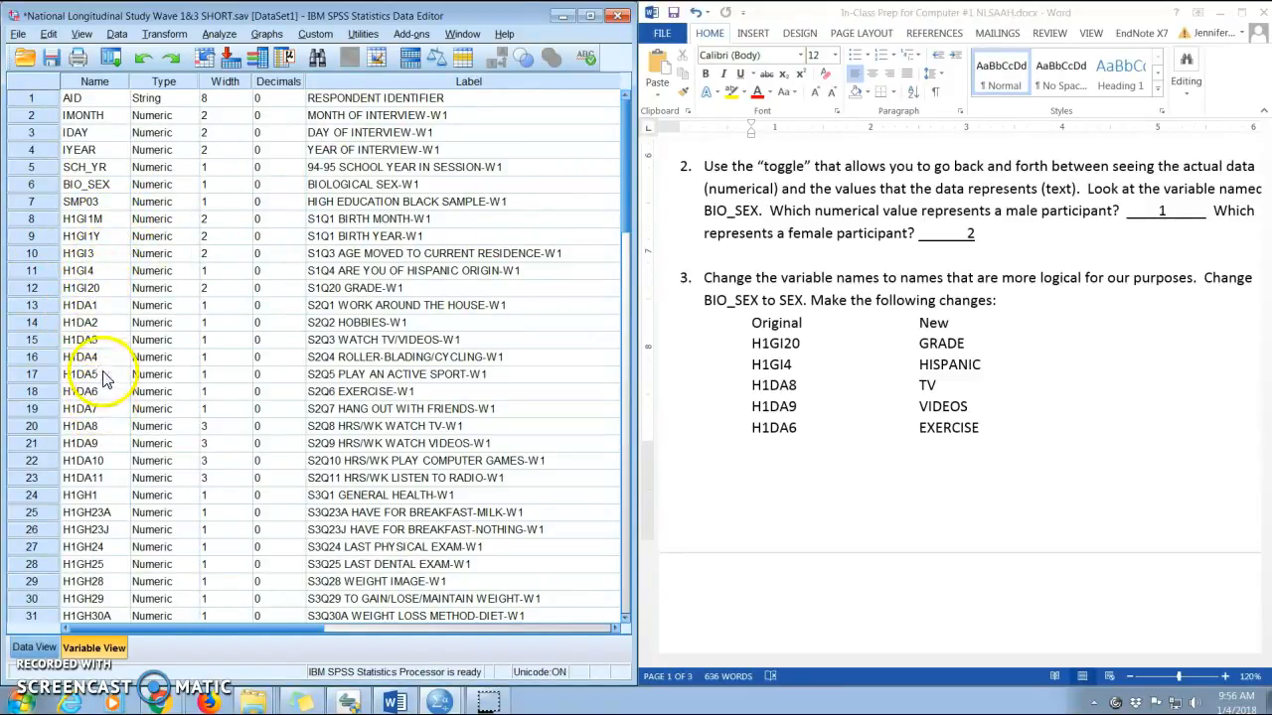
Rename the variable H1GI20 to GRADE
{"action": "left_click", "coordinate": [97, 291]}
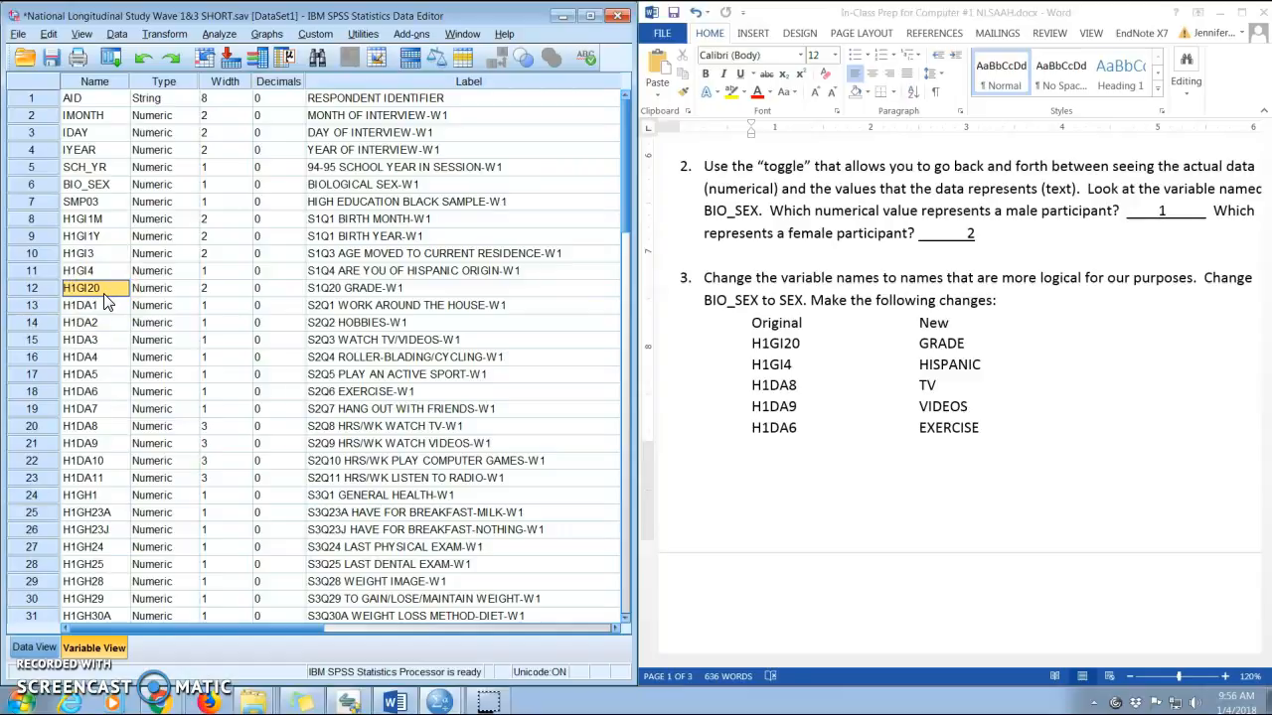
{"action": "type", "text": "G"}
{"action": "key", "text": "Return"}
Look through the dataset's variable list in Variable View for the variables named in the worksheet
{"action": "key", "text": "Down"}
{"action": "key", "text": "Down"}
{"action": "key", "text": "Down"}
{"action": "key", "text": "Down"}
{"action": "key", "text": "Down"}
{"action": "key", "text": "Down"}
{"action": "key", "text": "Down"}
{"action": "key", "text": "Down"}
{"action": "key", "text": "Down"}
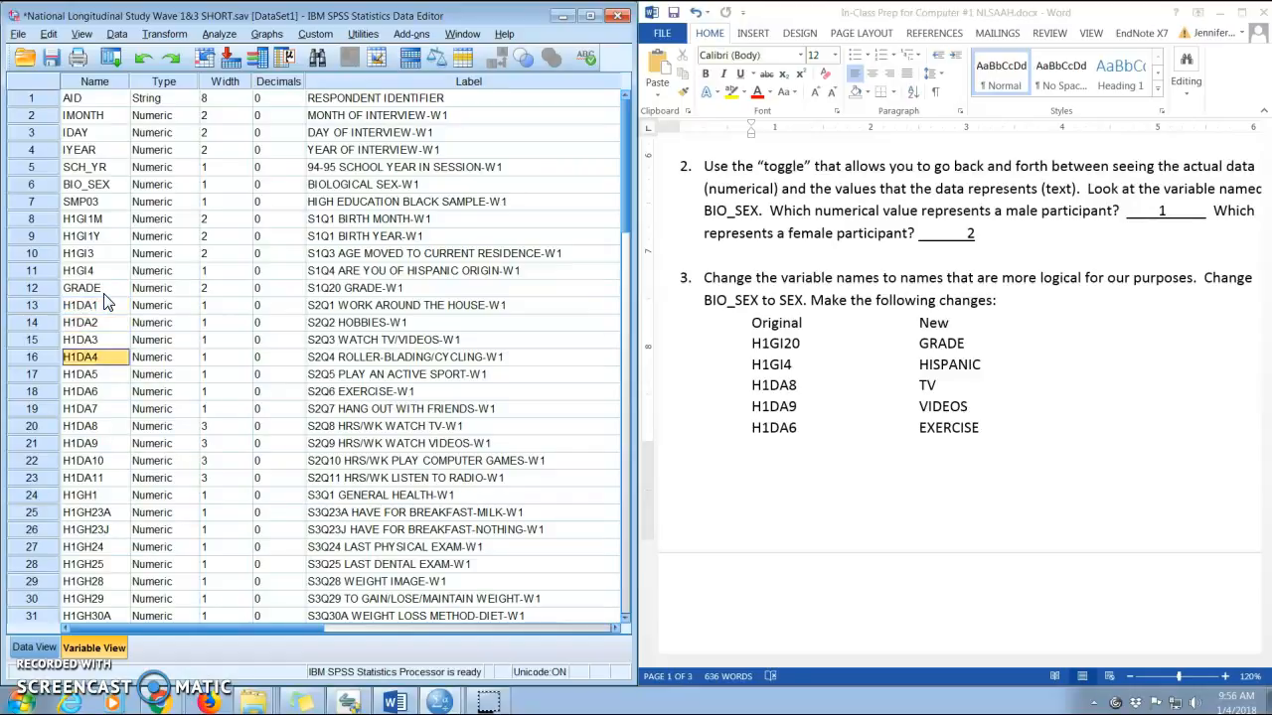
{"action": "key", "text": "Down"}
{"action": "key", "text": "Down"}
{"action": "key", "text": "Down"}
{"action": "key", "text": "Down"}
{"action": "key", "text": "Down"}
{"action": "key", "text": "Down"}
{"action": "key", "text": "Down"}
{"action": "key", "text": "Down"}
{"action": "key", "text": "Down"}
{"action": "key", "text": "Down"}
{"action": "key", "text": "Down"}
{"action": "key", "text": "Down"}
{"action": "key", "text": "Down"}
{"action": "key", "text": "Down"}
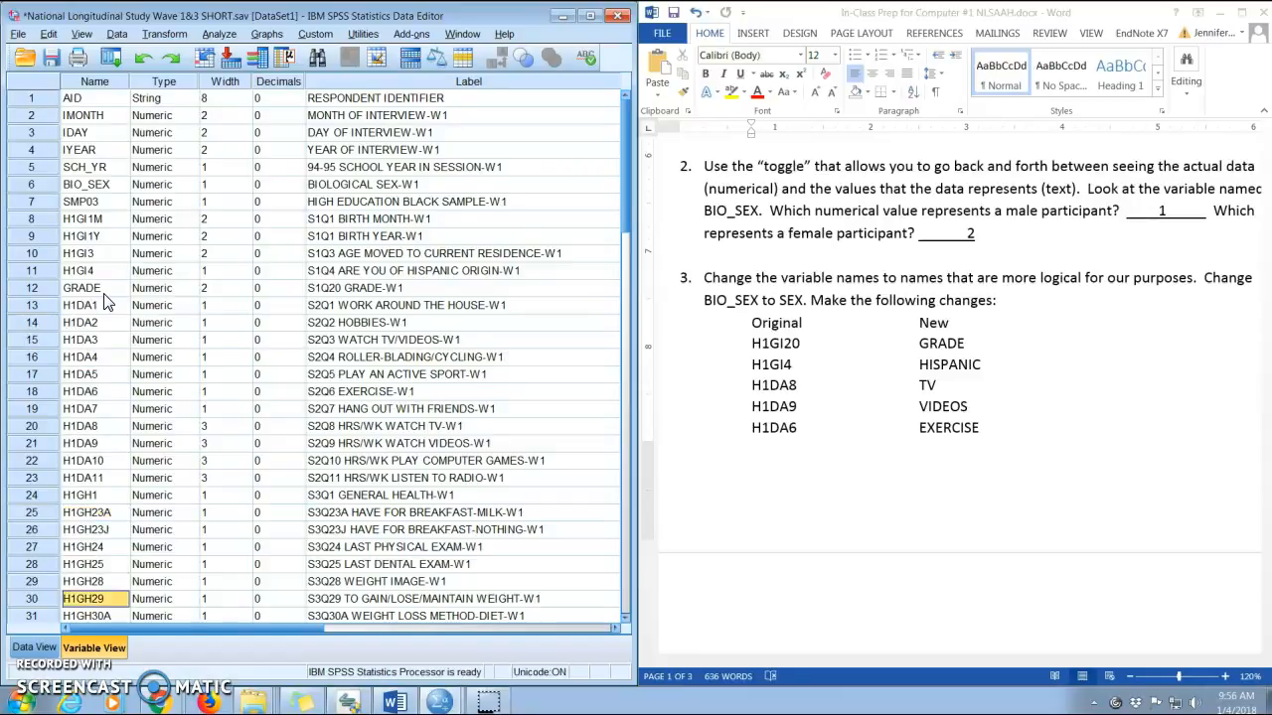
{"action": "key", "text": "Down"}
{"action": "key", "text": "Down"}
{"action": "key", "text": "Down"}
{"action": "key", "text": "Down"}
{"action": "key", "text": "Down"}
{"action": "key", "text": "Down"}
{"action": "key", "text": "Down"}
{"action": "key", "text": "Down"}
{"action": "key", "text": "Down"}
{"action": "key", "text": "Down"}
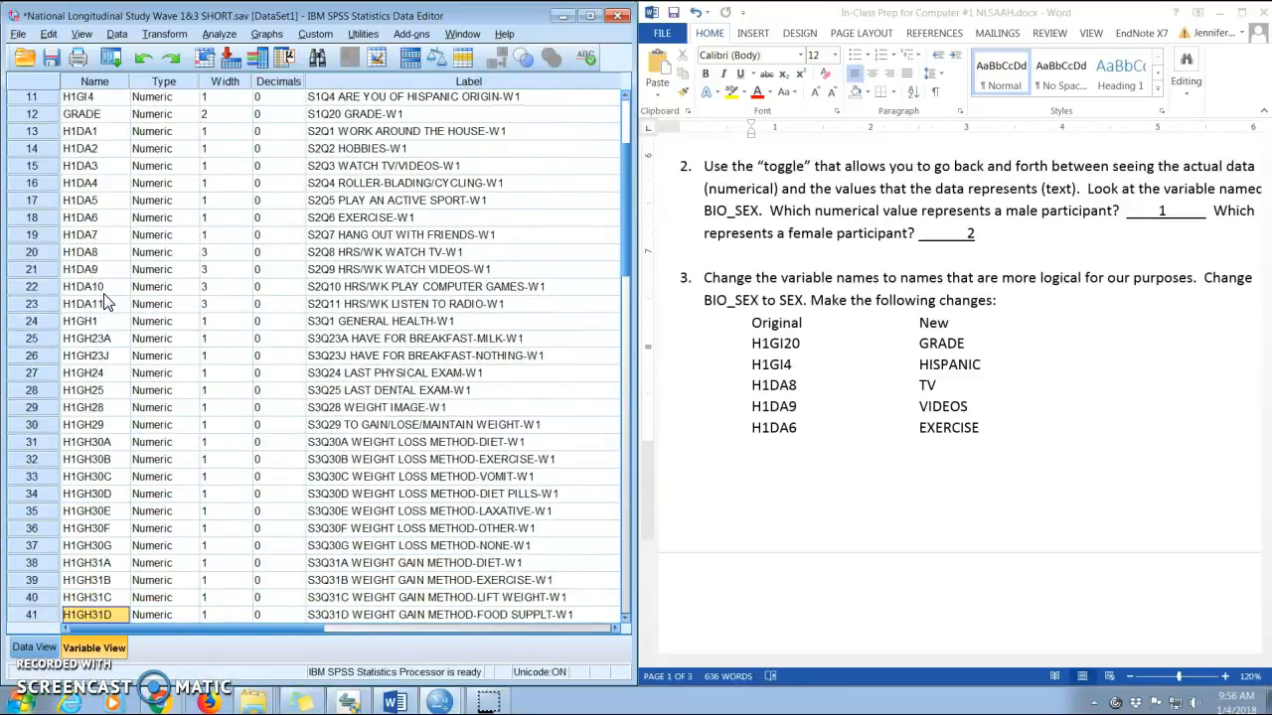
{"action": "key", "text": "Down"}
{"action": "key", "text": "Down"}
{"action": "key", "text": "Down"}
{"action": "key", "text": "Down"}
{"action": "key", "text": "Down"}
{"action": "key", "text": "Down"}
{"action": "key", "text": "Down"}
{"action": "key", "text": "Down"}
{"action": "key", "text": "Down"}
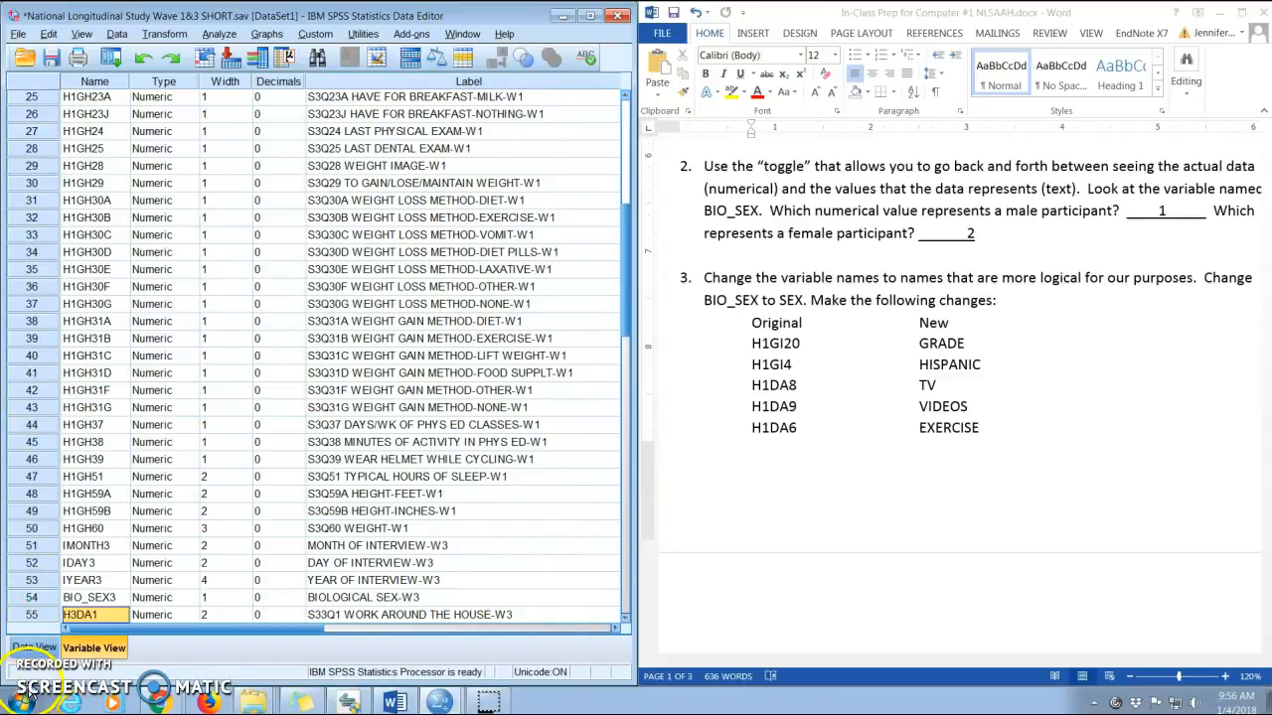
Rename the variable H1GI4 to Hispanic
{"action": "scroll", "coordinate": [149, 398], "scroll_direction": "up", "scroll_amount": 7}
{"action": "left_click", "coordinate": [149, 391]}
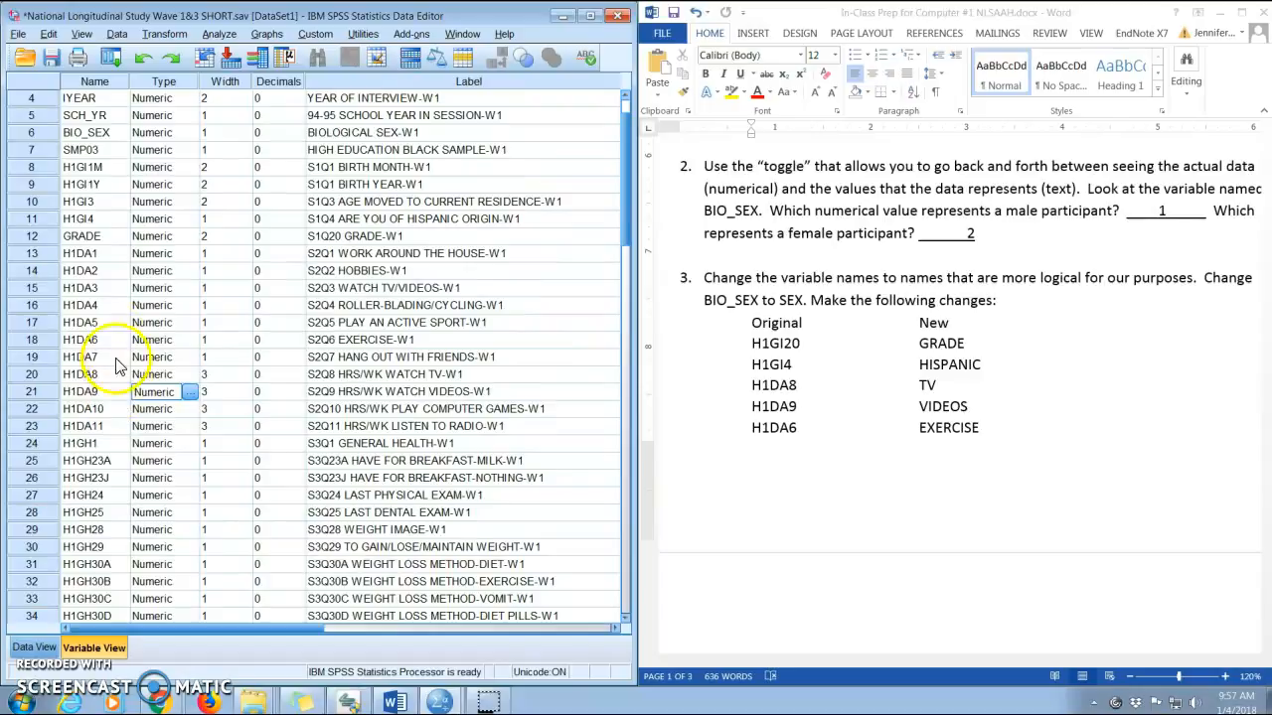
{"action": "left_click", "coordinate": [90, 218]}
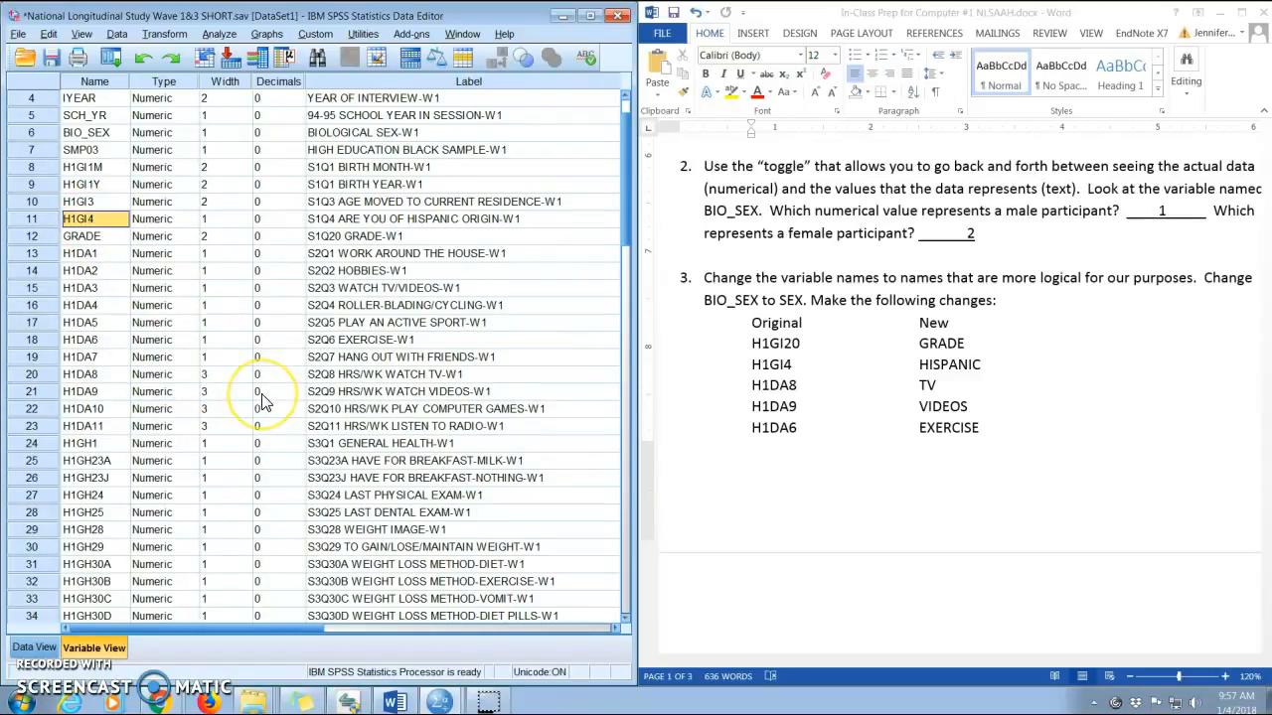
{"action": "type", "text": "Hispanic"}
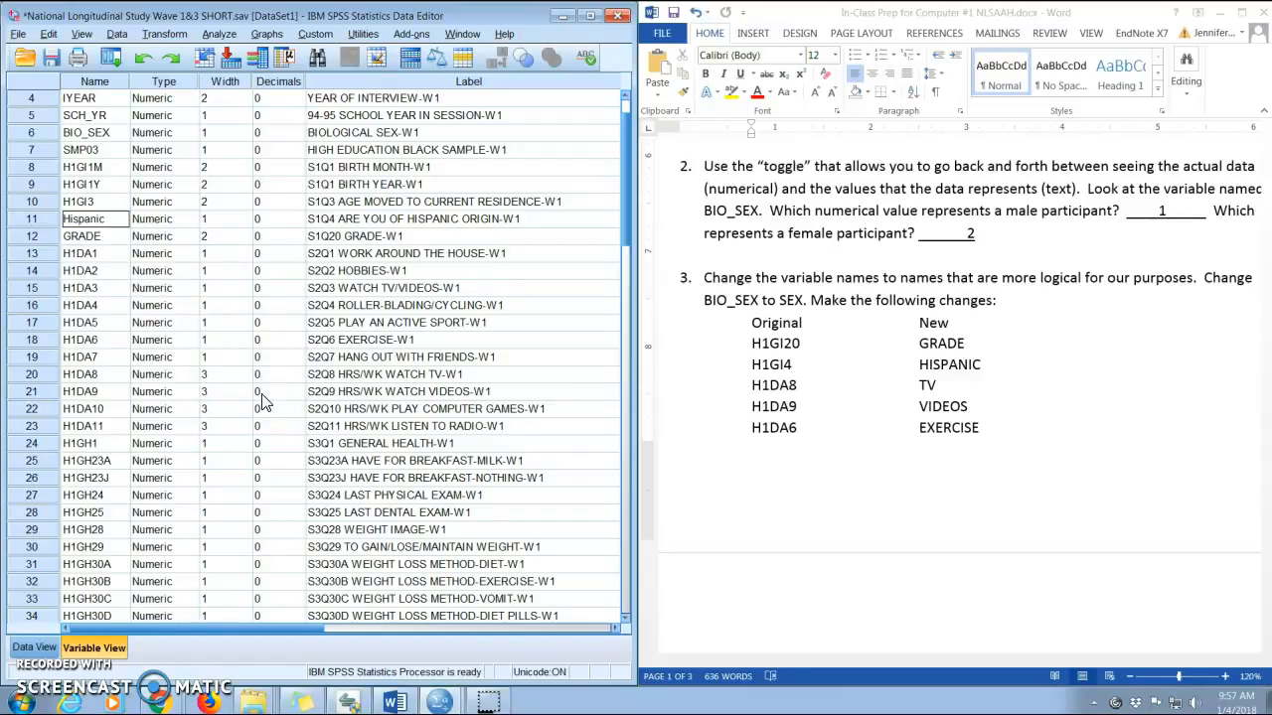
{"action": "key", "text": "Return"}
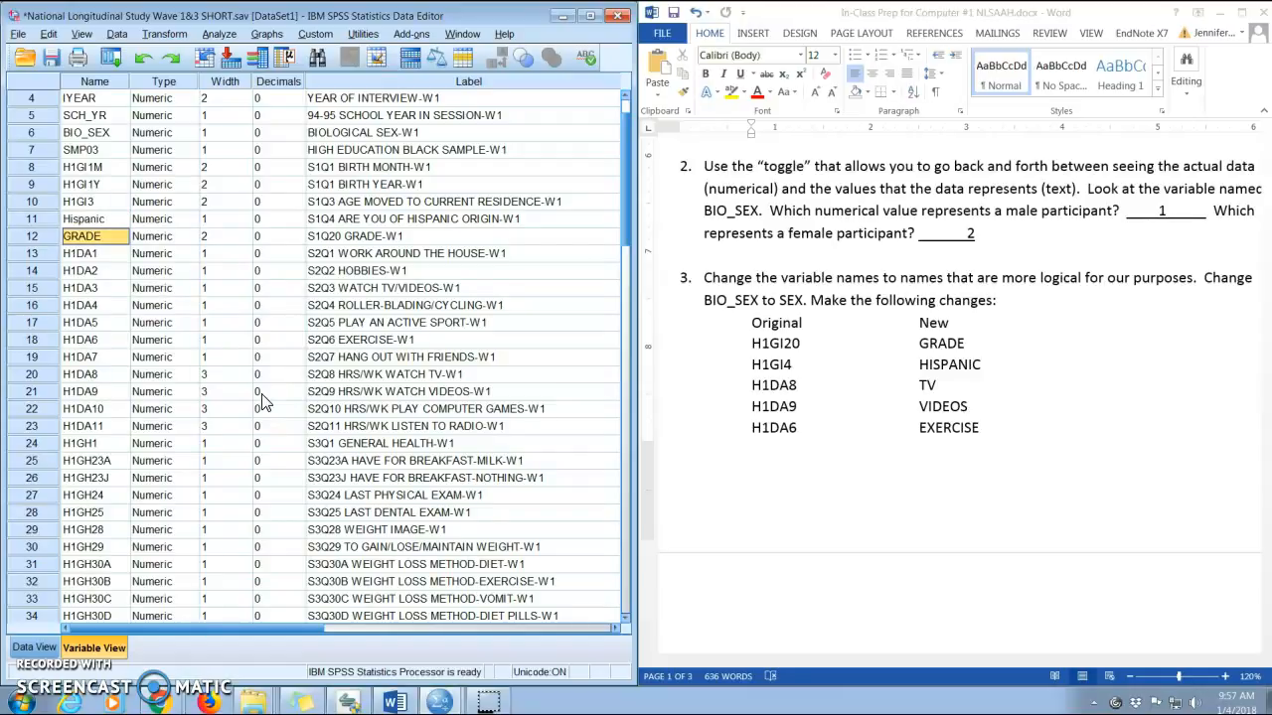
Rename the variable H1DA8 to TV and H1DA9 to Videos
{"action": "scroll", "coordinate": [263, 400], "scroll_direction": "up", "scroll_amount": 1}
{"action": "key", "text": "Down"}
{"action": "key", "text": "Down"}
{"action": "key", "text": "Down"}
{"action": "key", "text": "Down"}
{"action": "key", "text": "Down"}
{"action": "key", "text": "Down"}
{"action": "key", "text": "Down"}
{"action": "key", "text": "Down"}
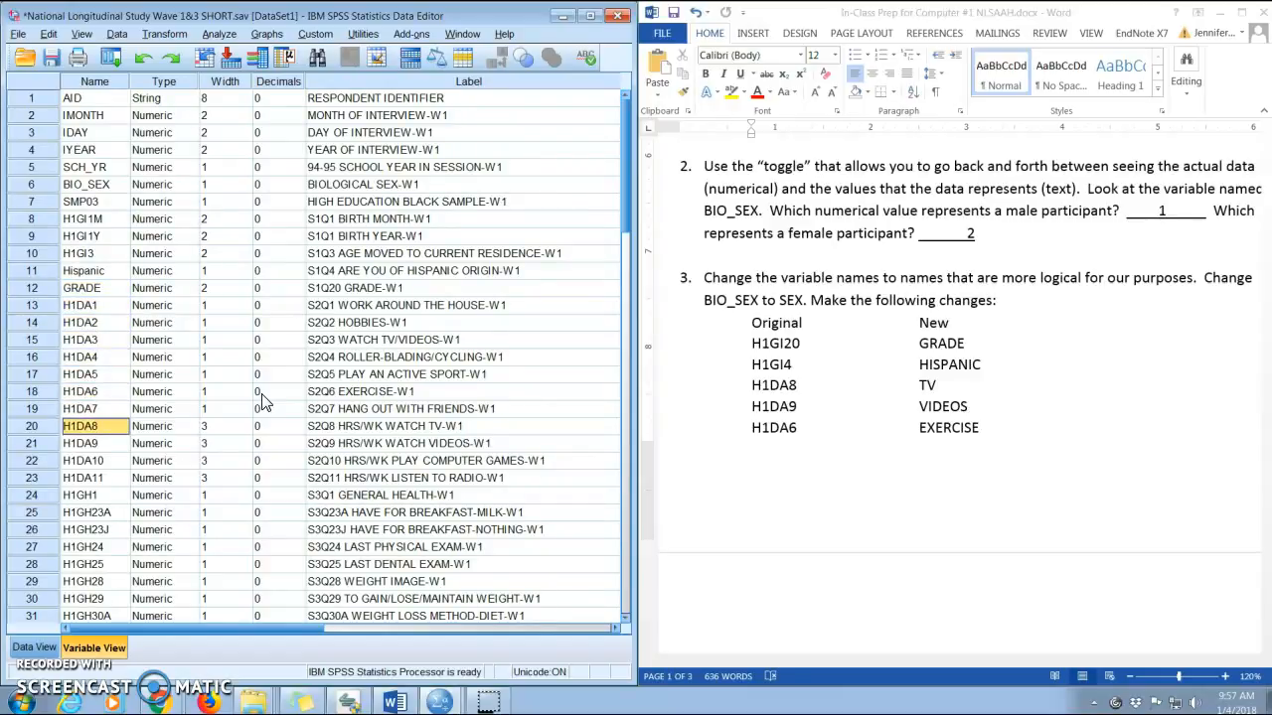
{"action": "type", "text": "TV"}
{"action": "key", "text": "Return"}
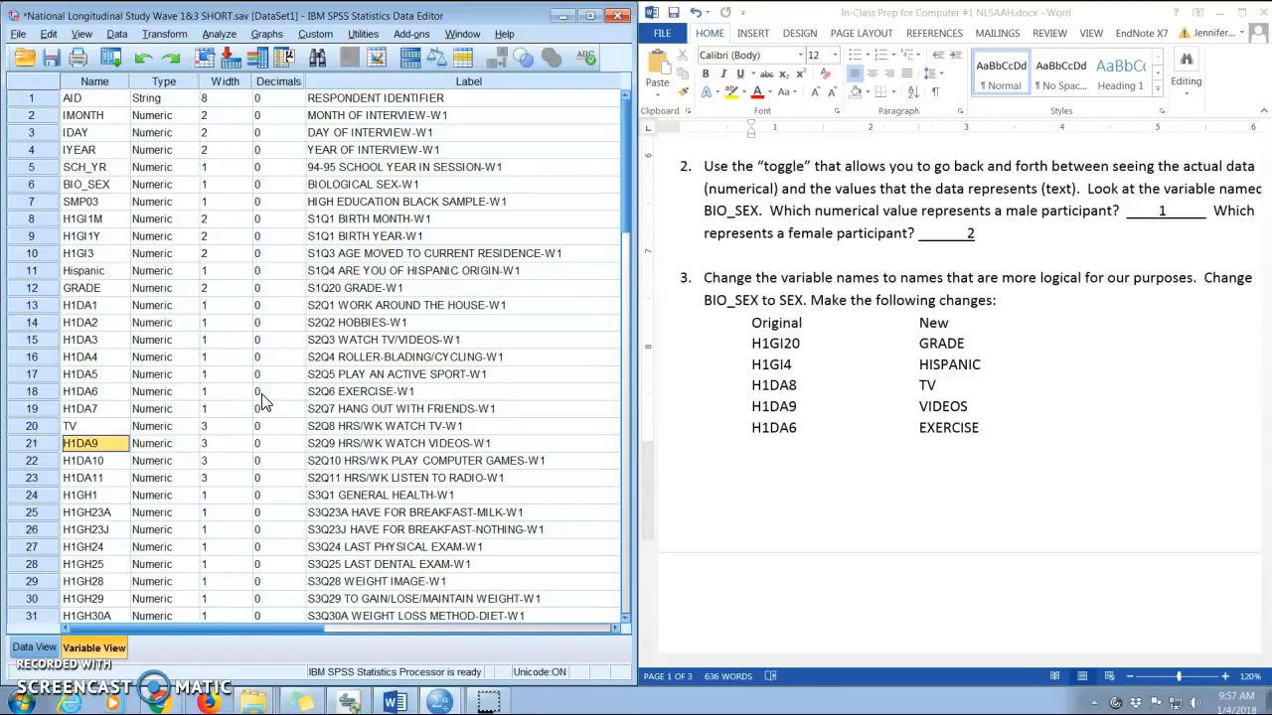
{"action": "type", "text": "VI"}
Rename the variable H1DA6 to Exercise and save the dataset
{"action": "key", "text": "Up"}
{"action": "key", "text": "Up"}
{"action": "key", "text": "Up"}
{"action": "type", "text": "E"}
{"action": "left_click", "coordinate": [262, 393]}
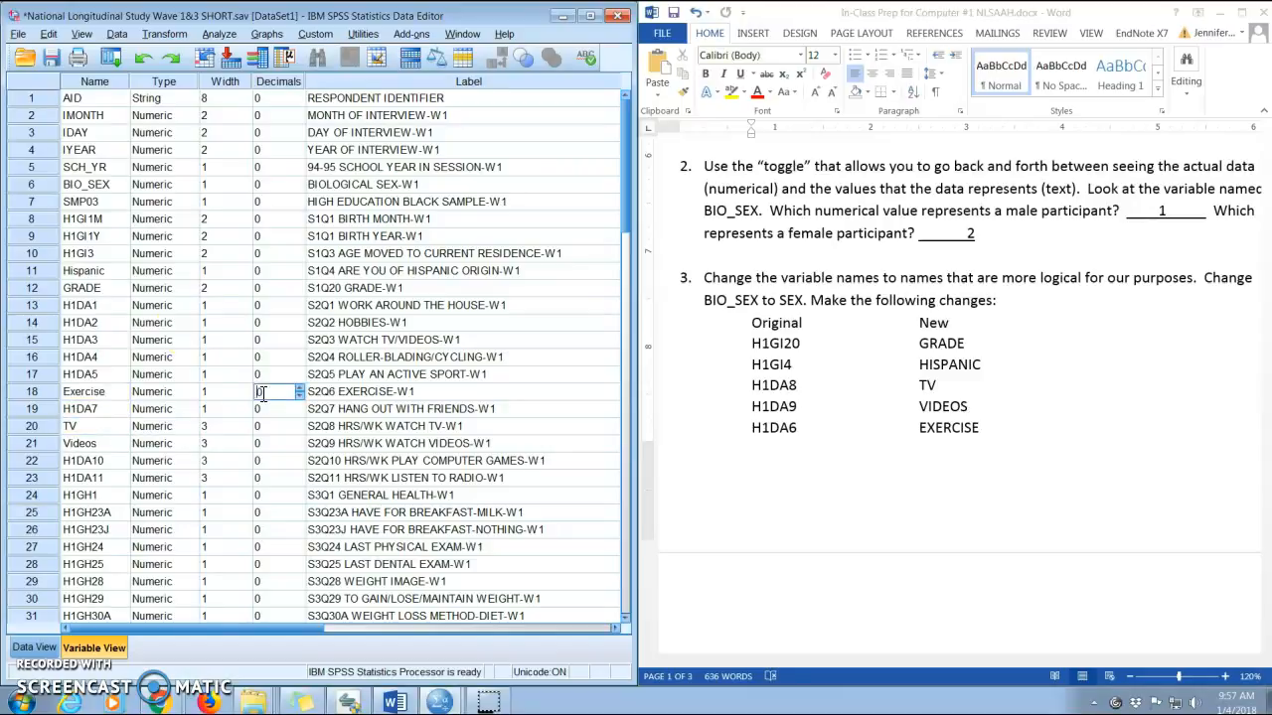
{"action": "left_click", "coordinate": [53, 59]}
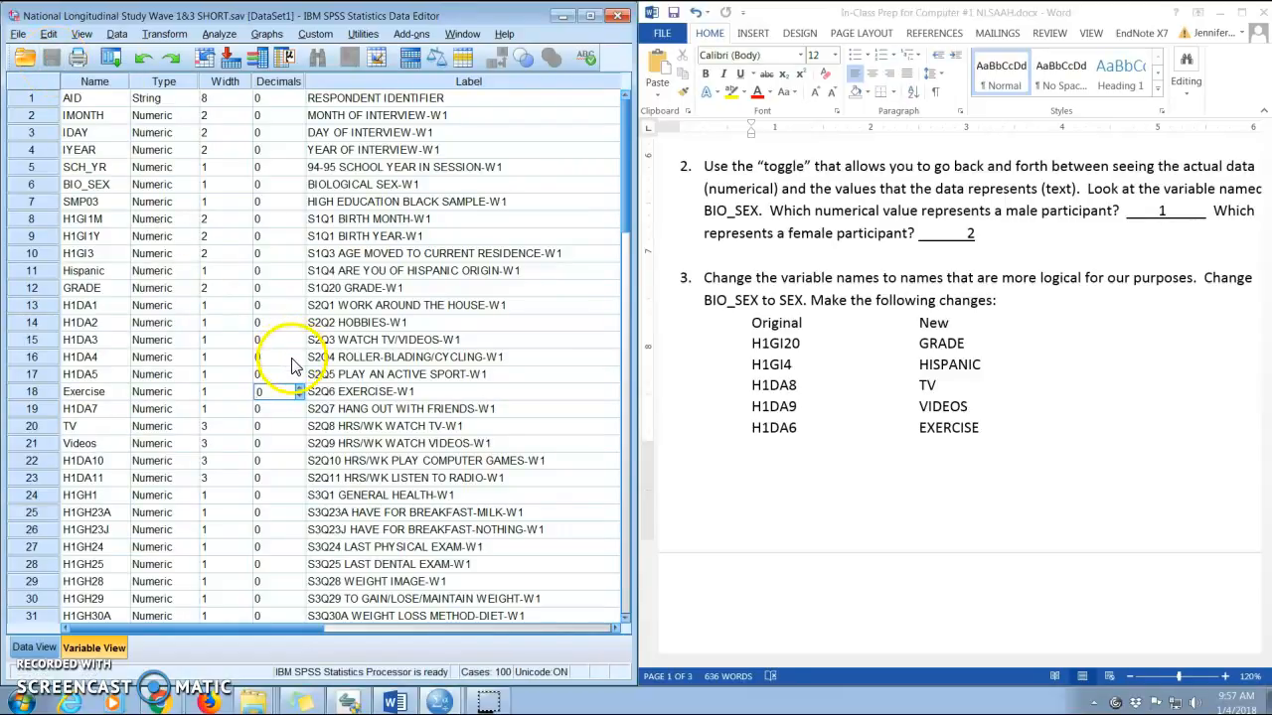
Switch to the Word worksheet and examine questions 4 and 5, keeping it side by side with the dataset
{"action": "left_click", "coordinate": [907, 447]}
{"action": "scroll", "coordinate": [937, 434], "scroll_direction": "down", "scroll_amount": 2}
{"action": "scroll", "coordinate": [937, 434], "scroll_direction": "down", "scroll_amount": 2}
{"action": "left_click", "coordinate": [1241, 14]}
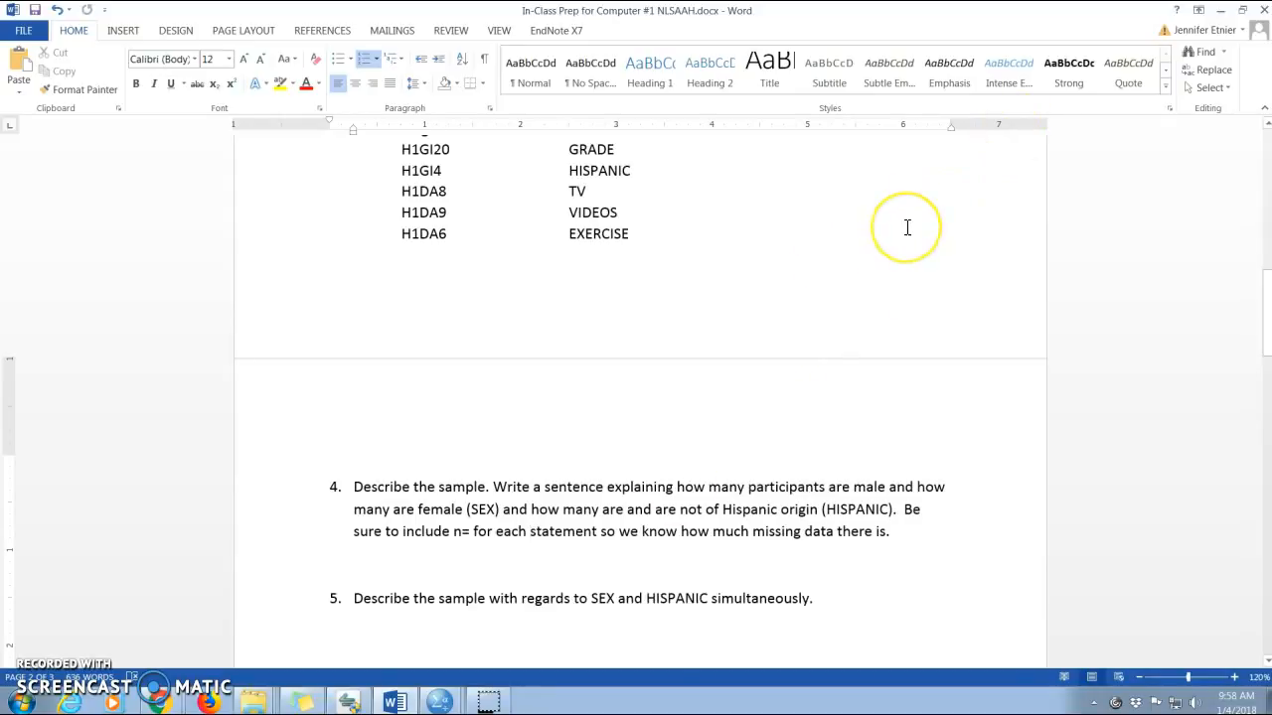
{"action": "key", "text": "super+Right"}
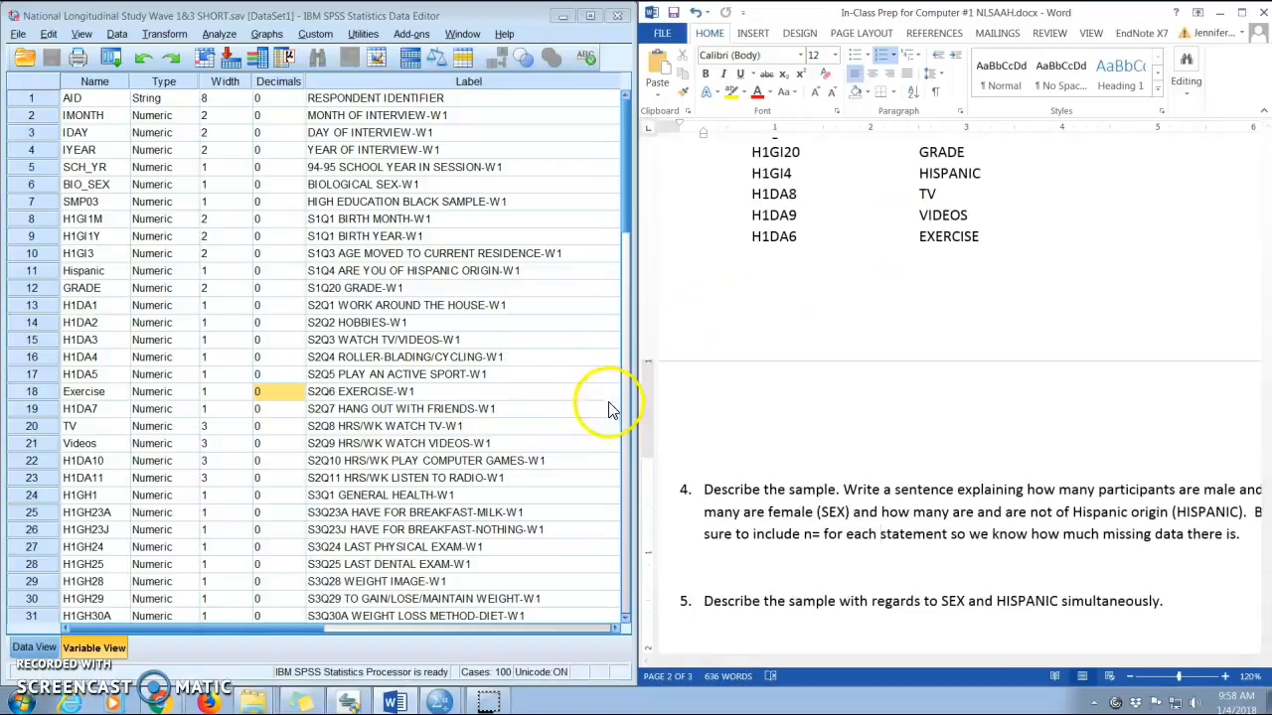
Return to the SPSS dataset in Data View and start a Frequencies analysis with BIOLOGICAL SEX-W1 [BIO_SEX] as a variable
{"action": "left_click", "coordinate": [444, 394]}
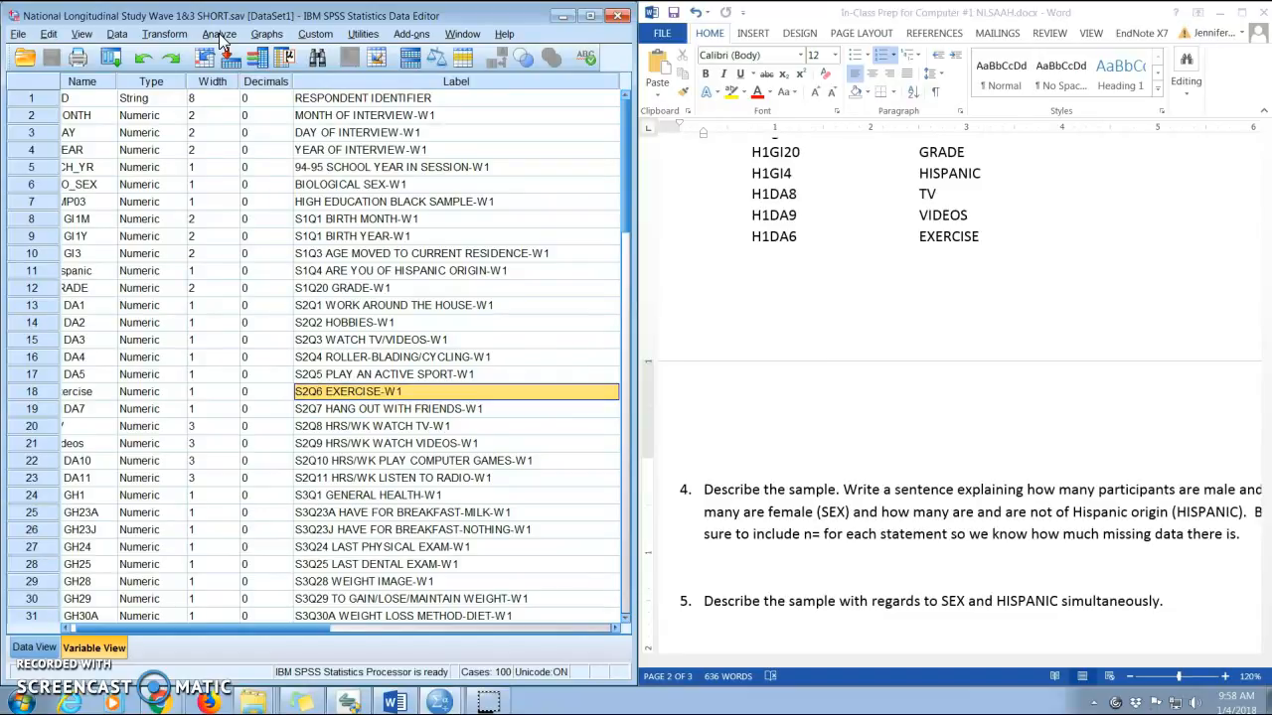
{"action": "left_click", "coordinate": [221, 42]}
{"action": "left_click", "coordinate": [167, 157]}
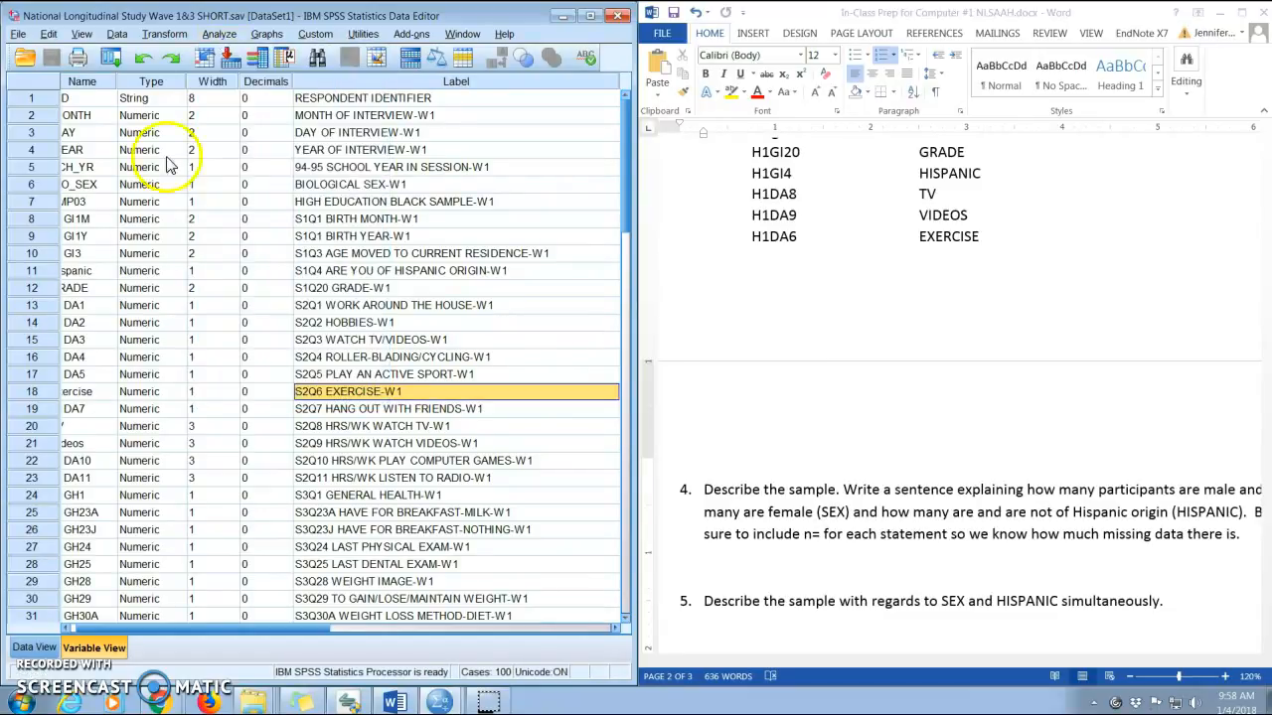
{"action": "left_click", "coordinate": [39, 648]}
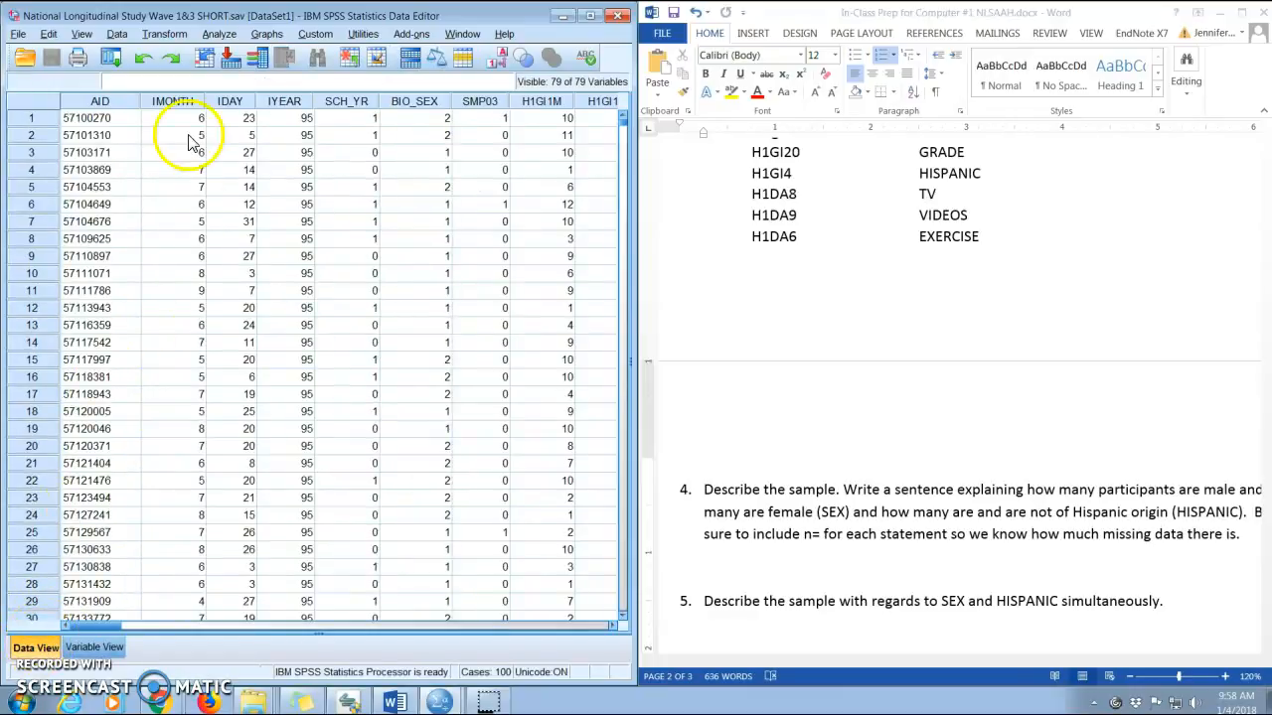
{"action": "left_click", "coordinate": [222, 38]}
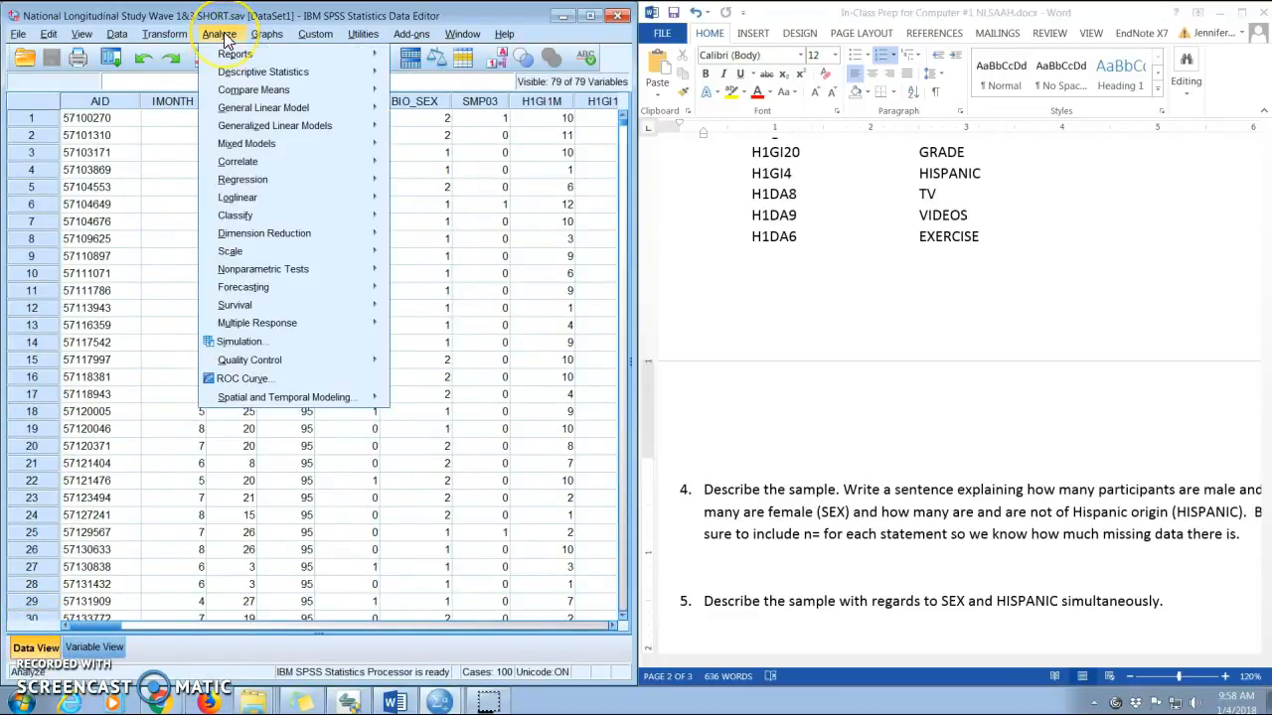
{"action": "left_click", "coordinate": [248, 77]}
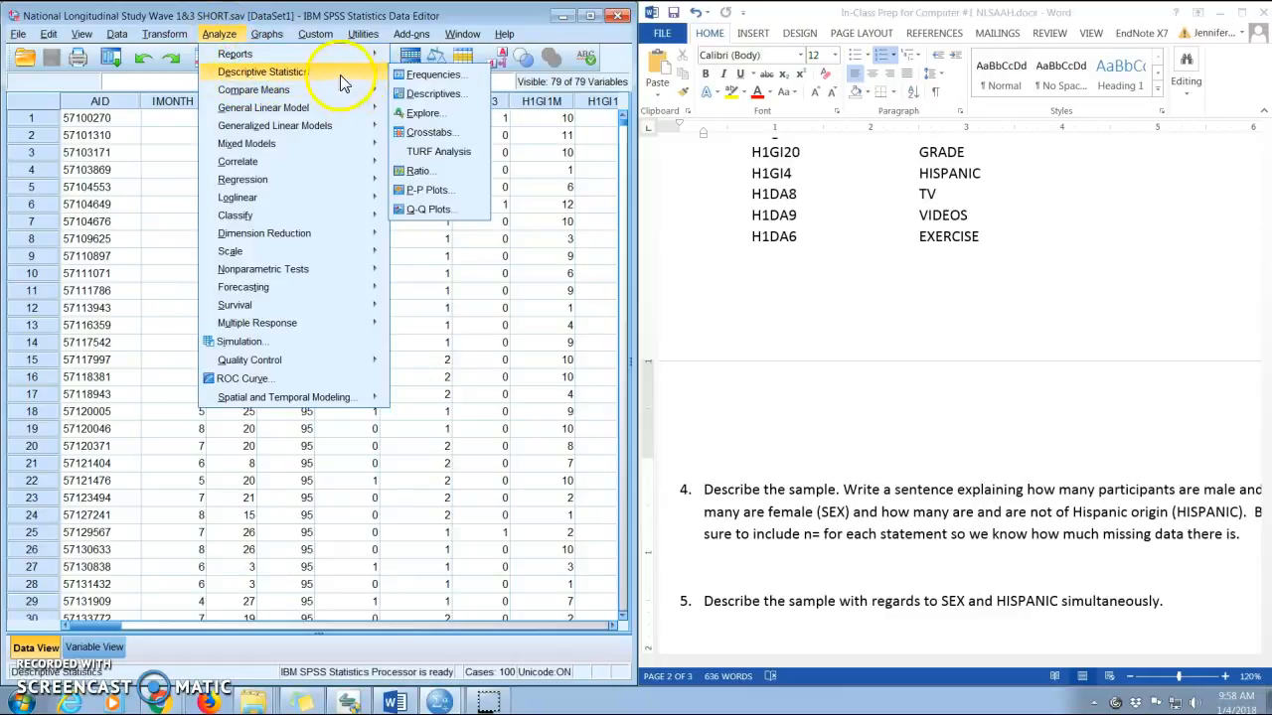
{"action": "left_click", "coordinate": [427, 74]}
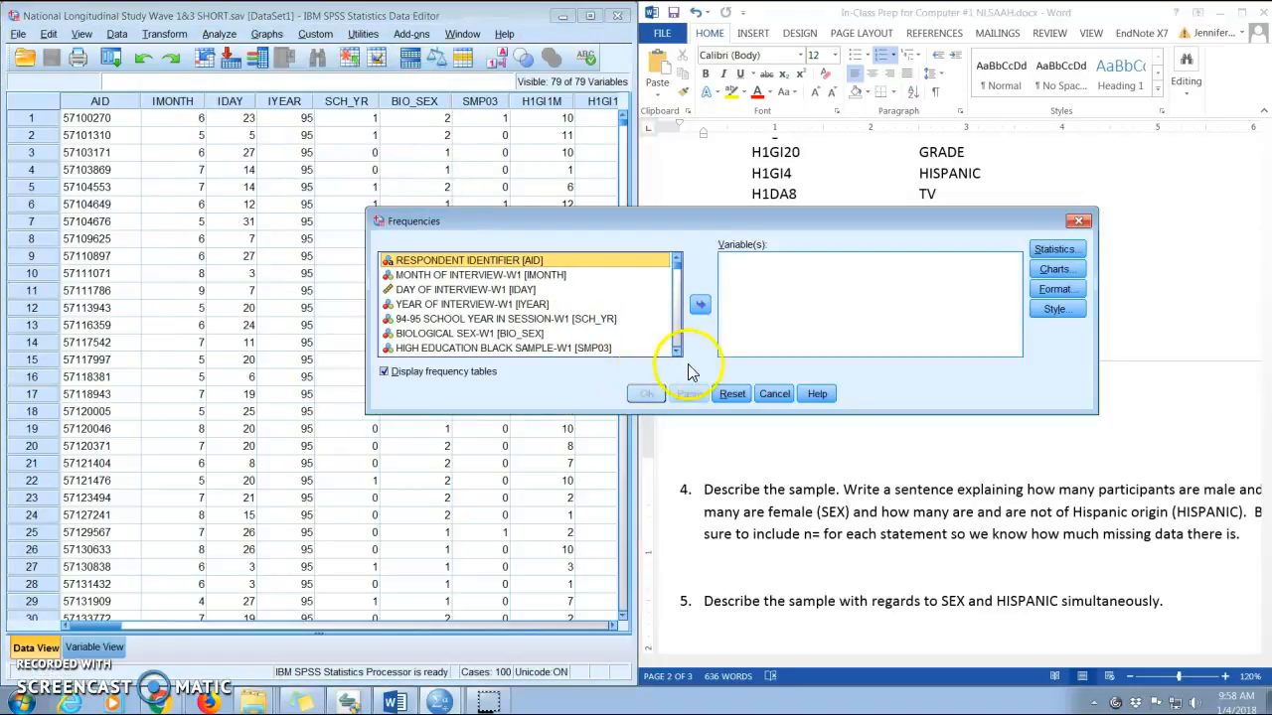
{"action": "left_click", "coordinate": [521, 336]}
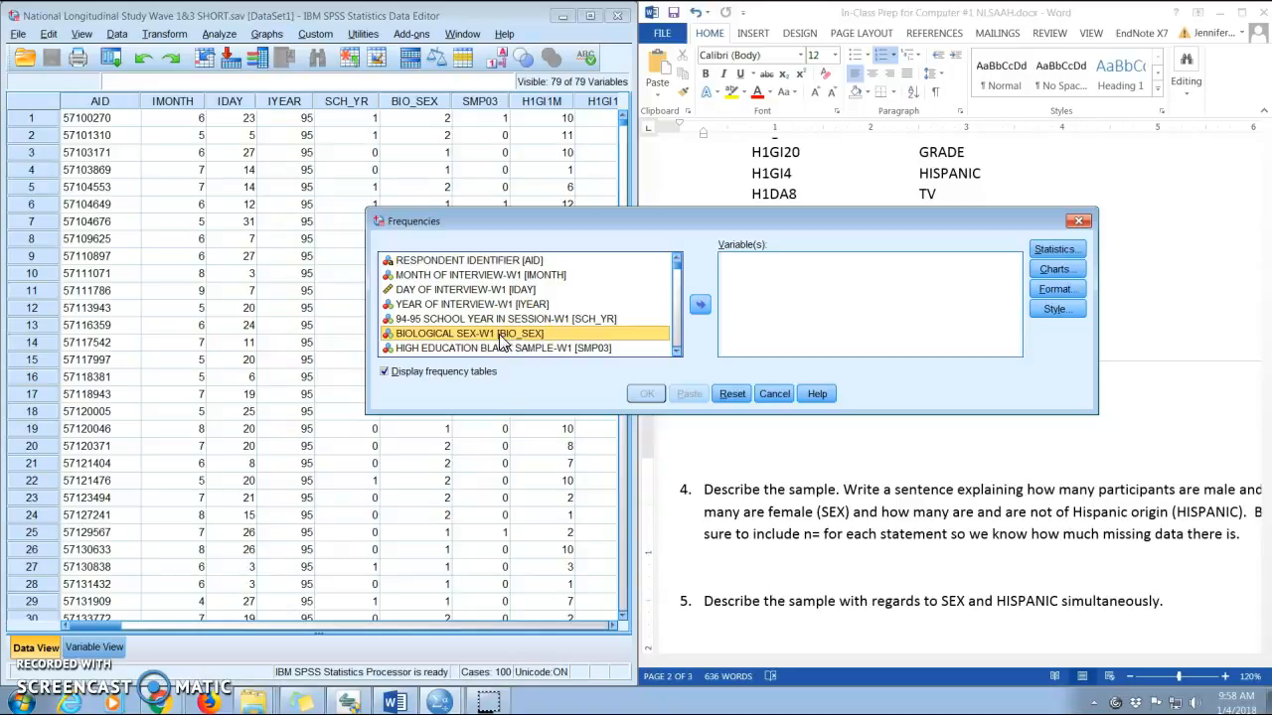
{"action": "left_click", "coordinate": [701, 307]}
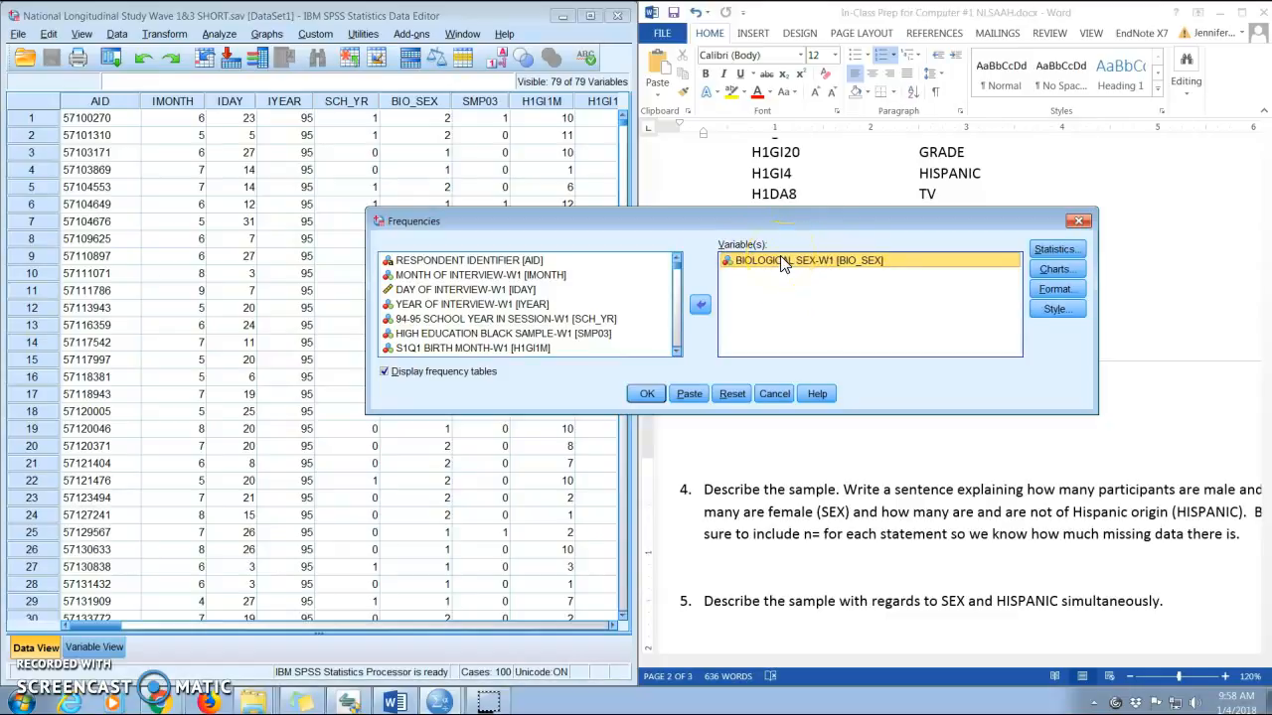
Locate and select the S1Q4 ARE YOU OF HISPANIC ORIGIN-W1 [Hispanic] variable among the available Frequencies variables
{"action": "left_click", "coordinate": [677, 350]}
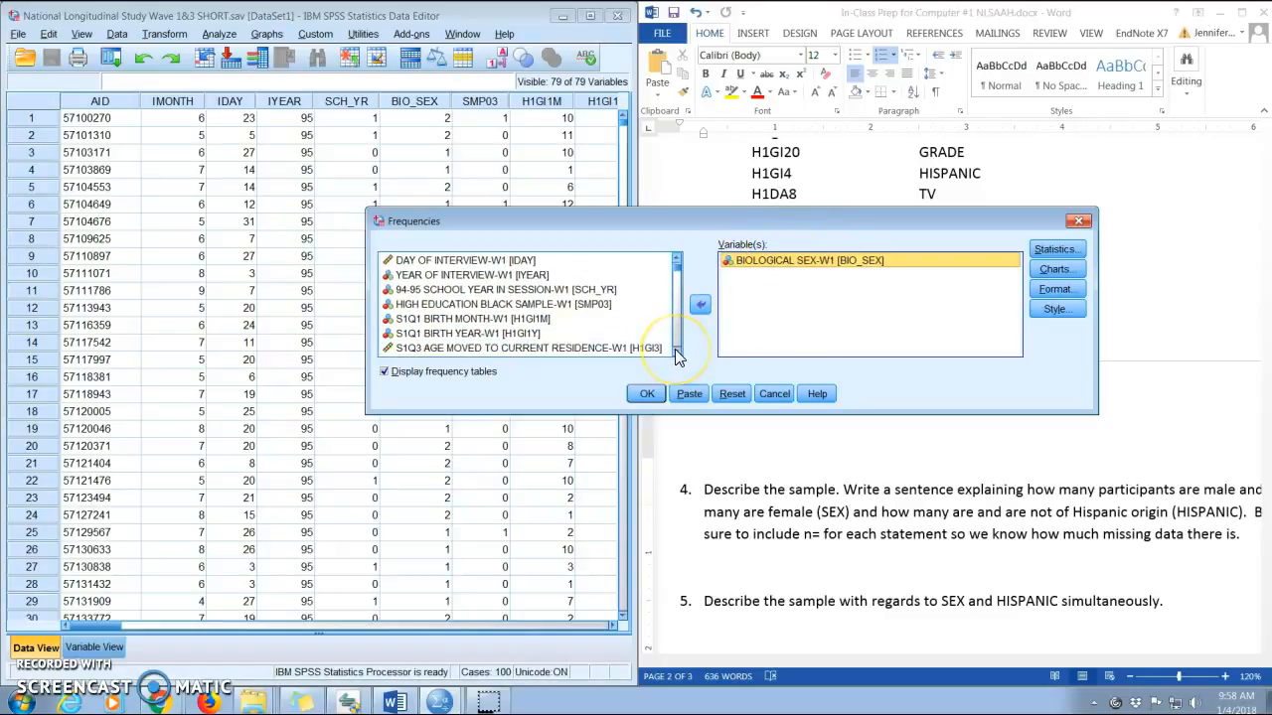
{"action": "left_click", "coordinate": [675, 260]}
{"action": "left_click_drag", "start_coordinate": [675, 260], "coordinate": [675, 261]}
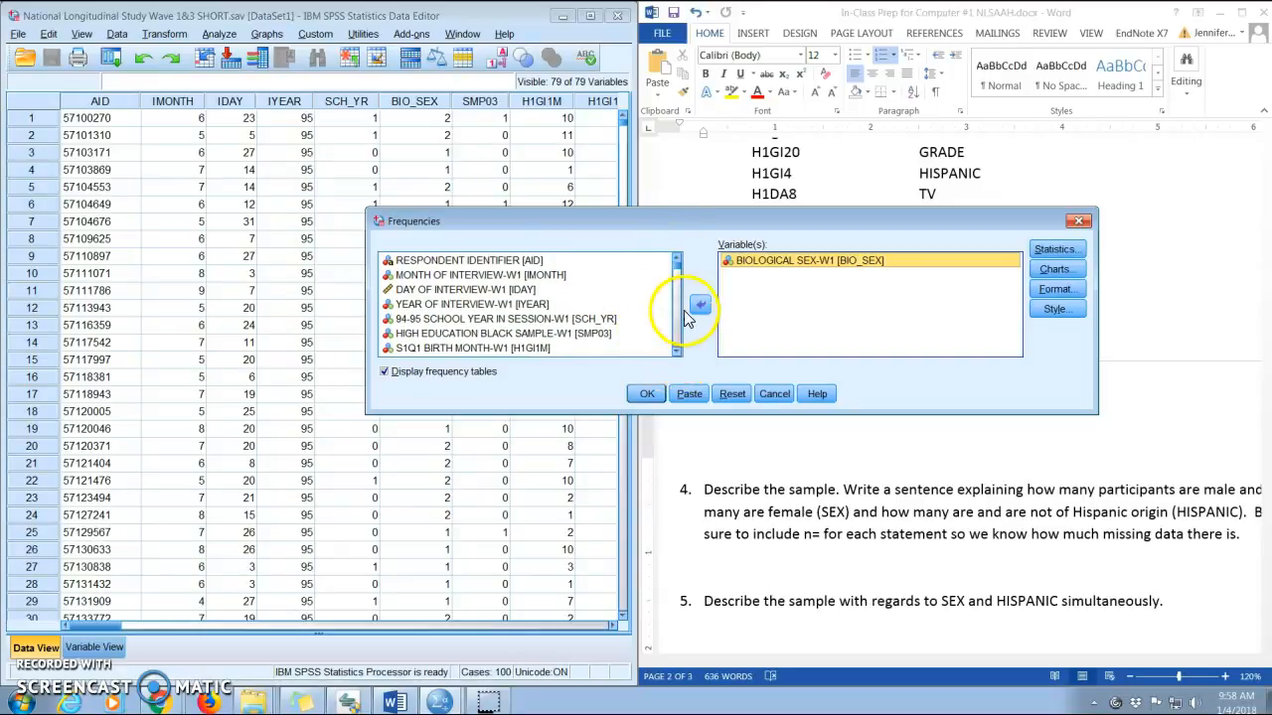
{"action": "left_click", "coordinate": [677, 350]}
{"action": "left_click_drag", "start_coordinate": [676, 349], "coordinate": [676, 349]}
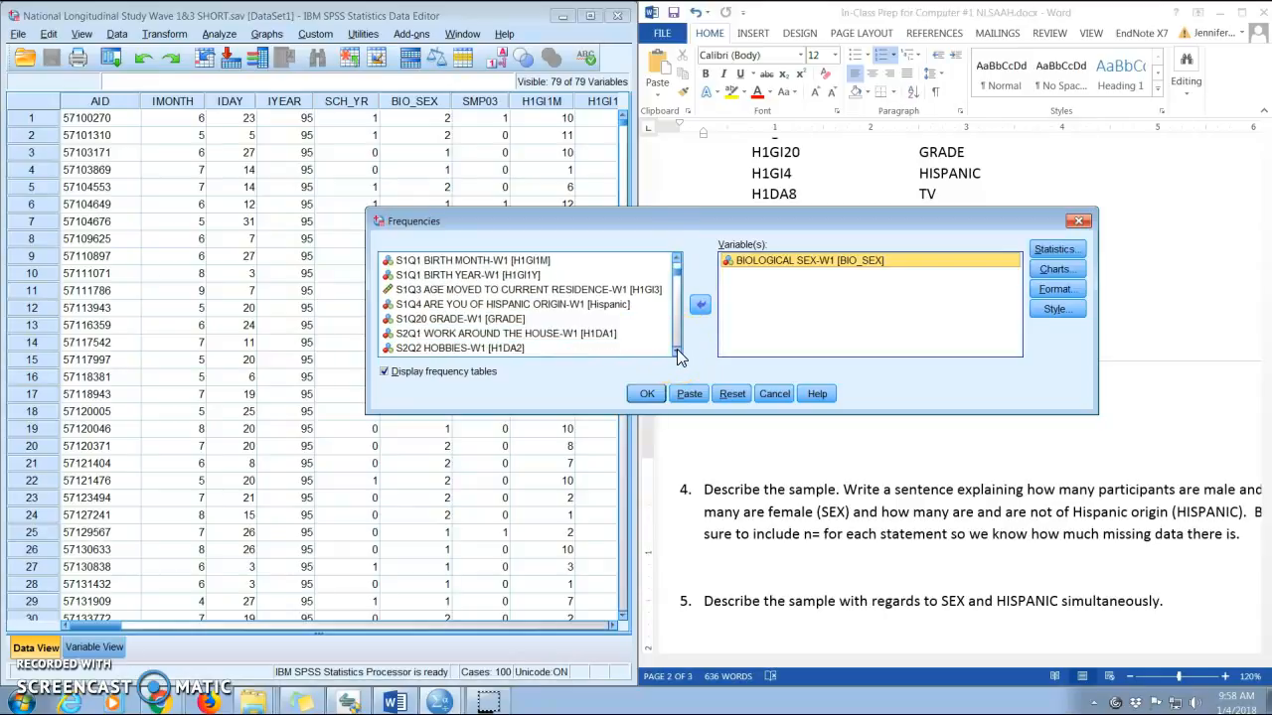
{"action": "left_click", "coordinate": [512, 306]}
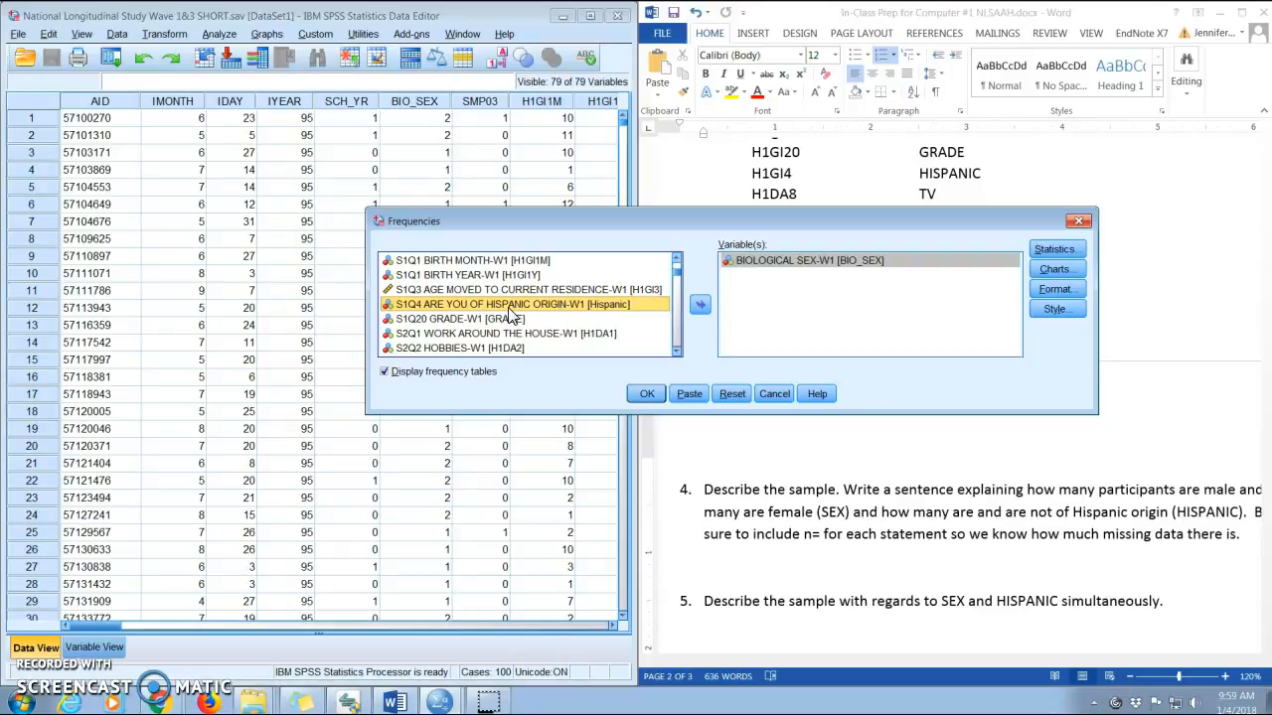
Try a narrower Frequencies dialog and widen it again to show the full variable labels
{"action": "left_click_drag", "start_coordinate": [1096, 371], "coordinate": [665, 374]}
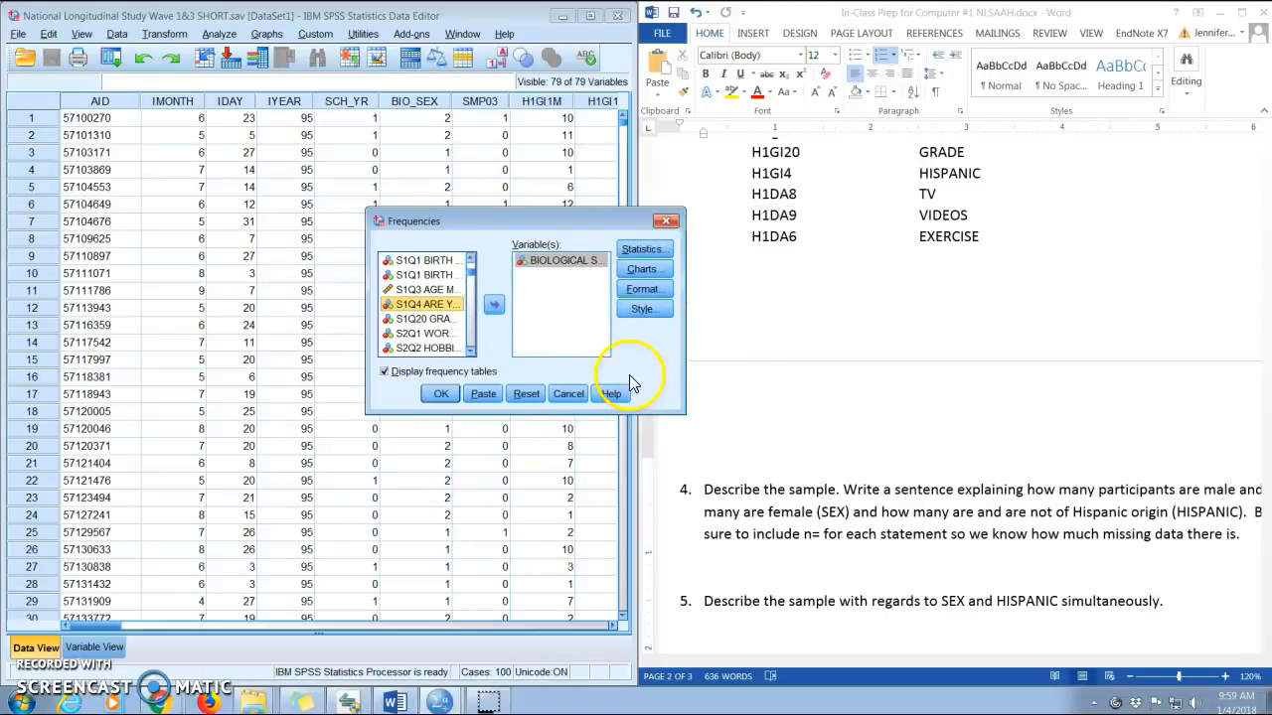
{"action": "left_click", "coordinate": [427, 261]}
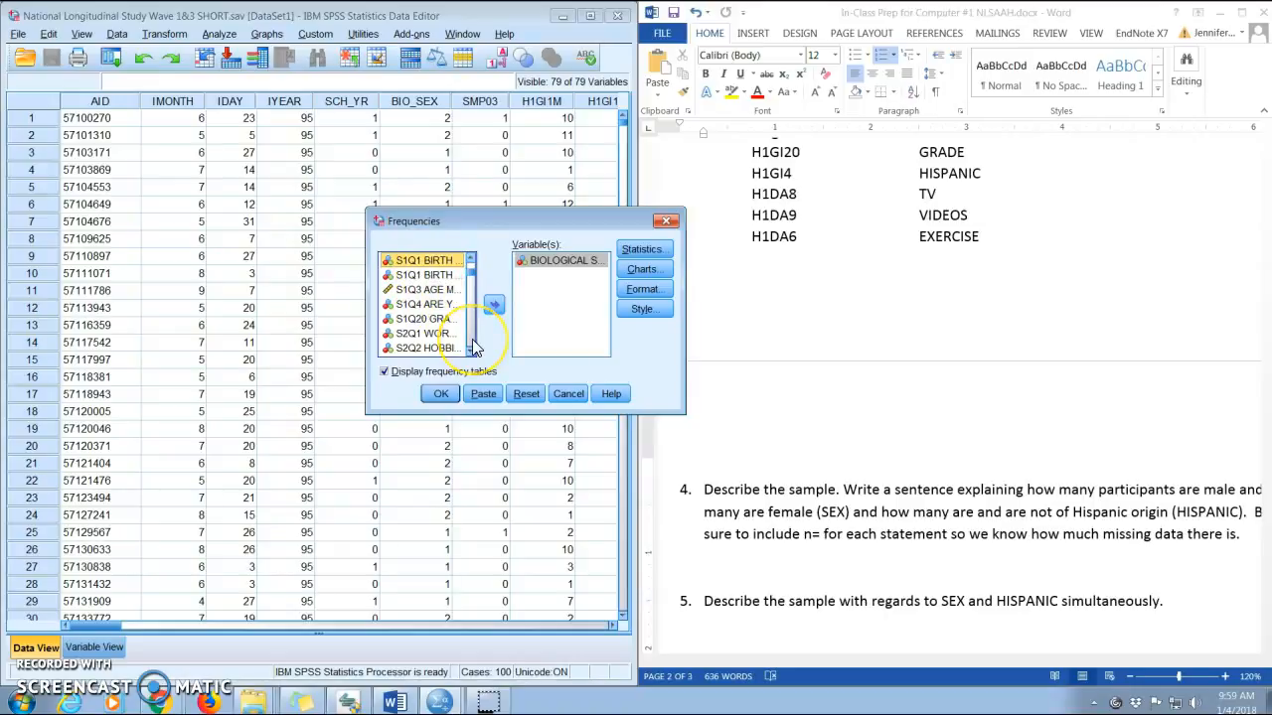
{"action": "key", "text": "Down"}
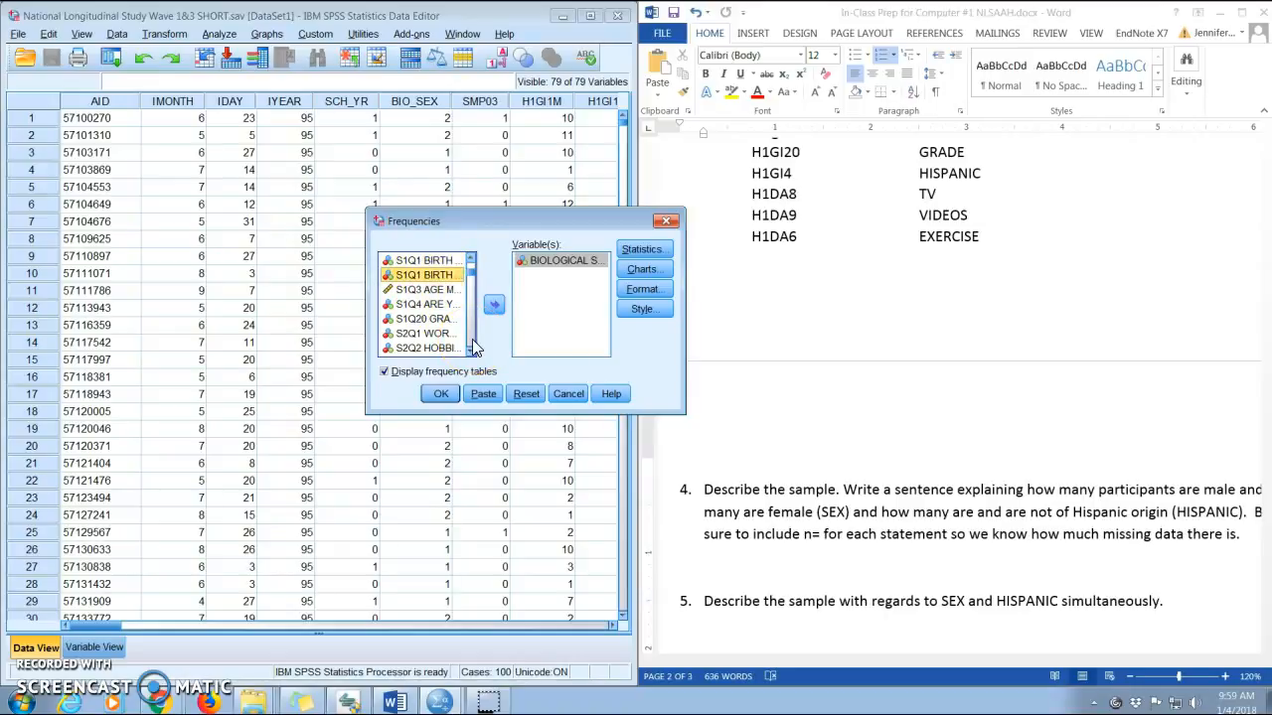
{"action": "key", "text": "Up"}
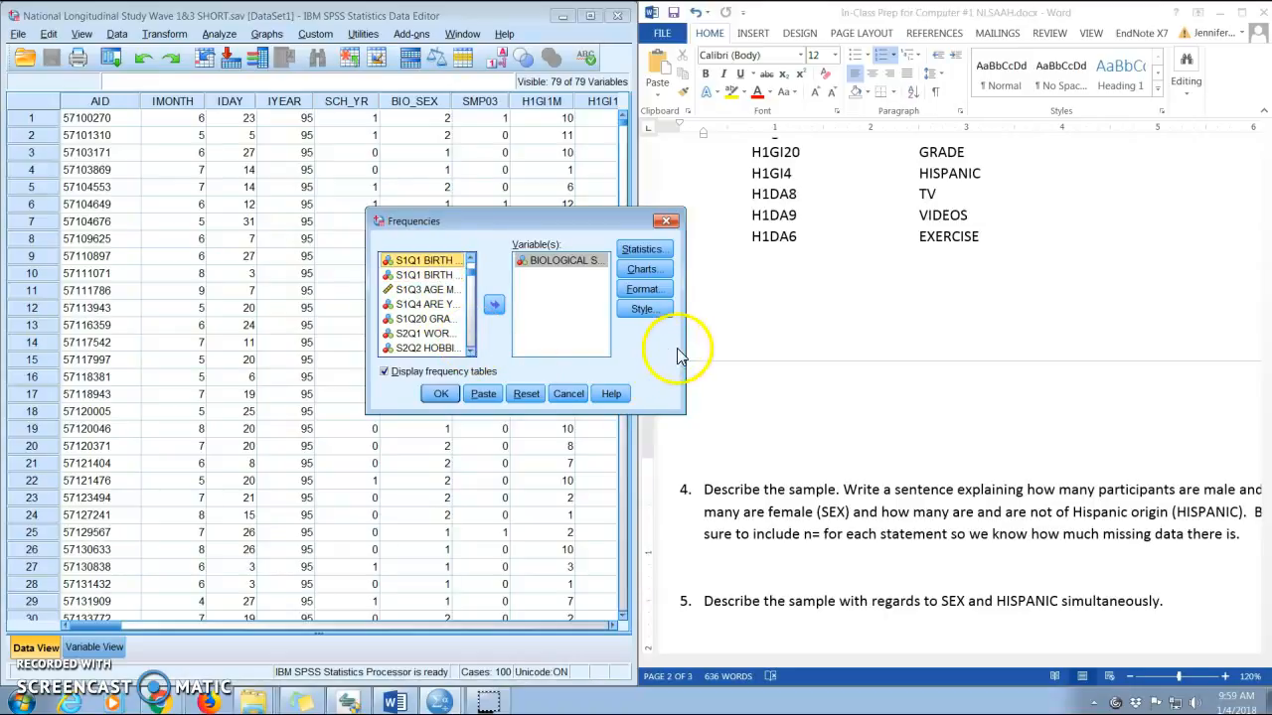
{"action": "left_click_drag", "start_coordinate": [684, 357], "coordinate": [1143, 338]}
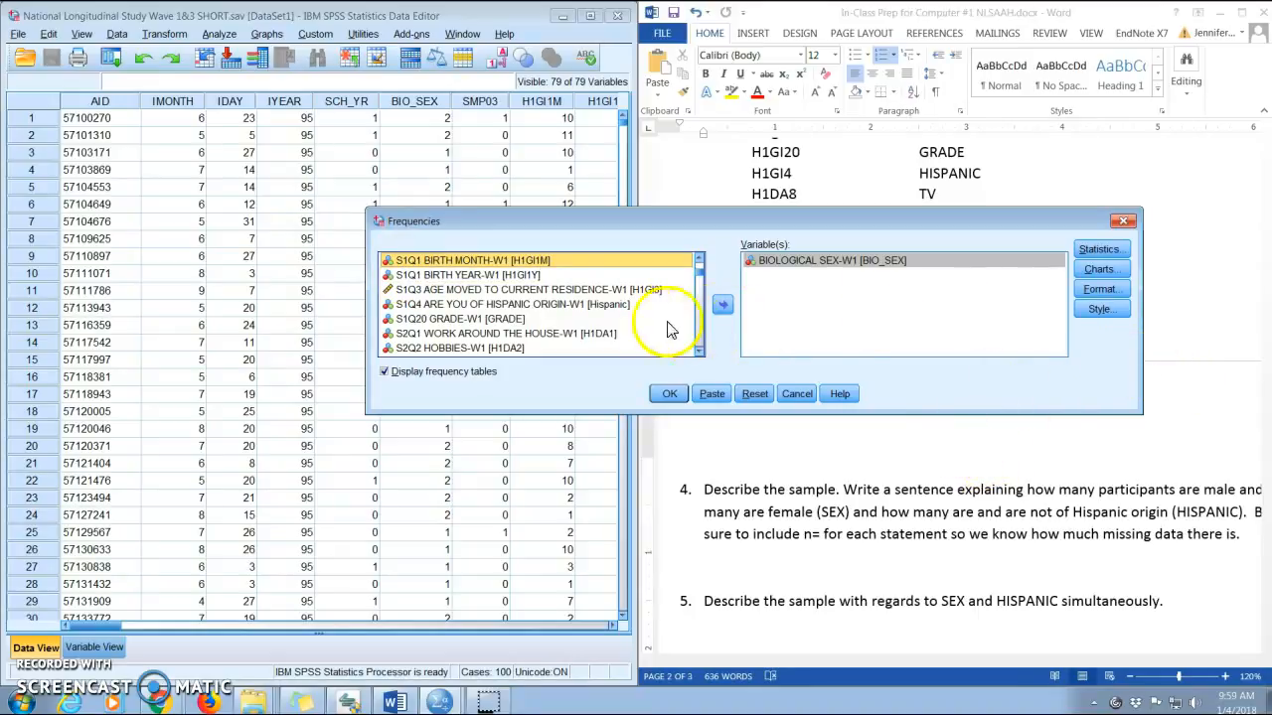
Add the Hispanic origin variable to the Frequencies analysis and paste the command into a syntax file
{"action": "left_click", "coordinate": [569, 306]}
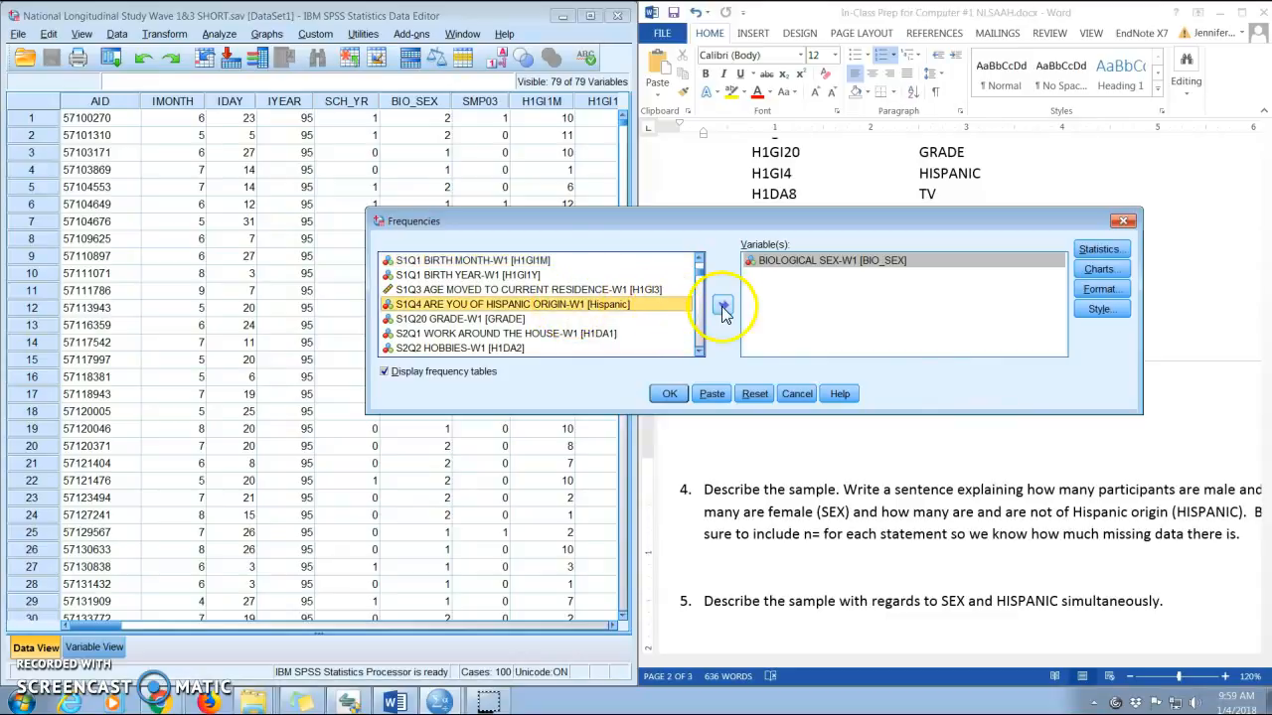
{"action": "left_click", "coordinate": [722, 304]}
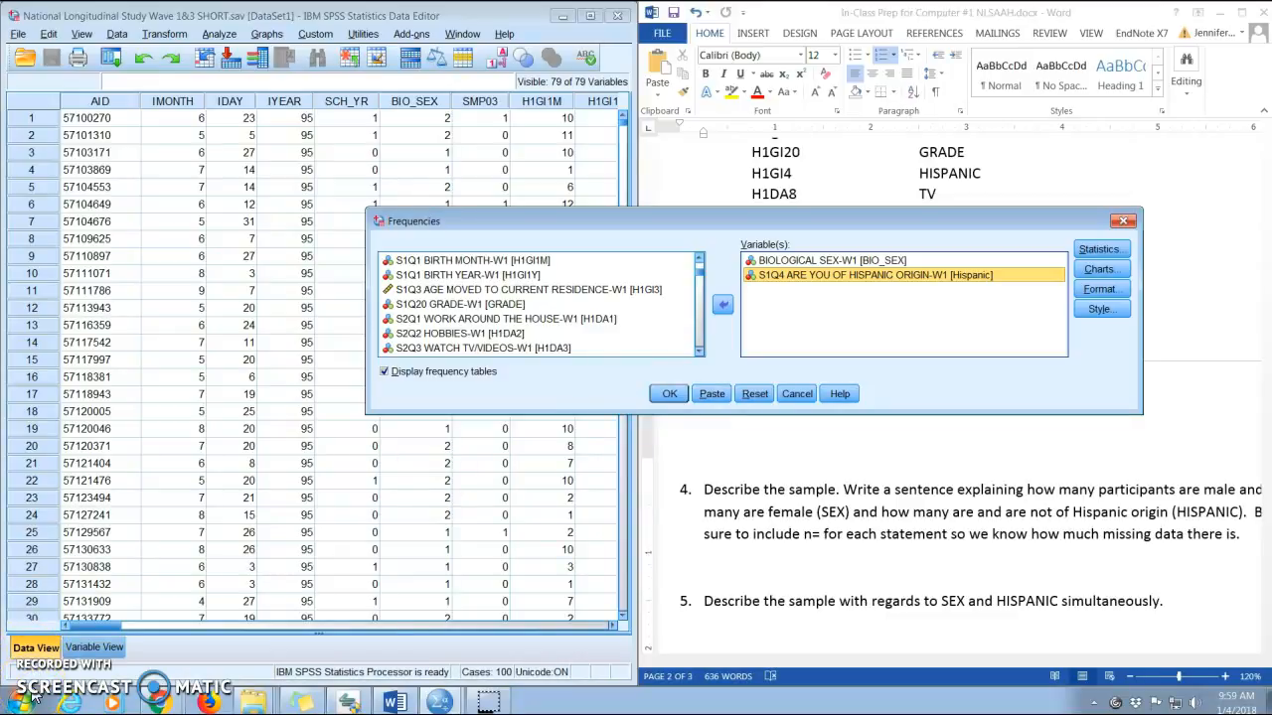
{"action": "left_click", "coordinate": [716, 394]}
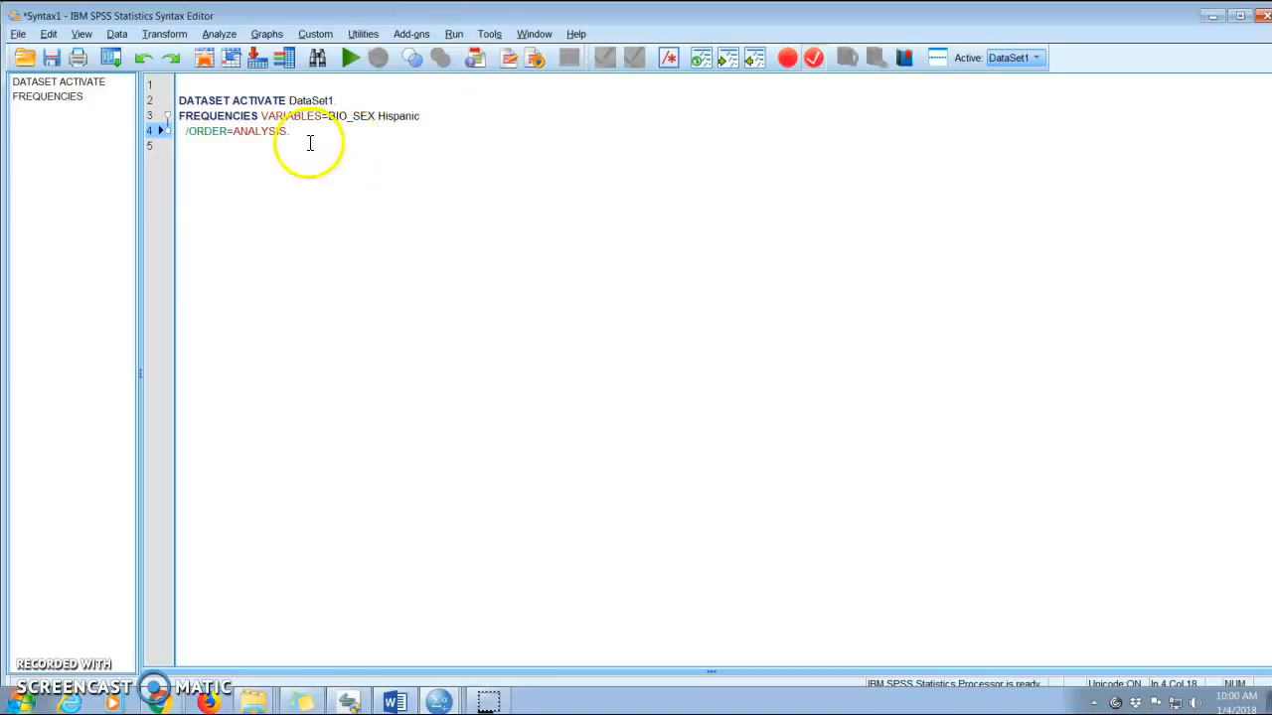
Run the pasted FREQUENCIES command from the syntax file and place its output side by side with the In-Class Prep Word document
{"action": "left_click_drag", "start_coordinate": [303, 131], "coordinate": [177, 116]}
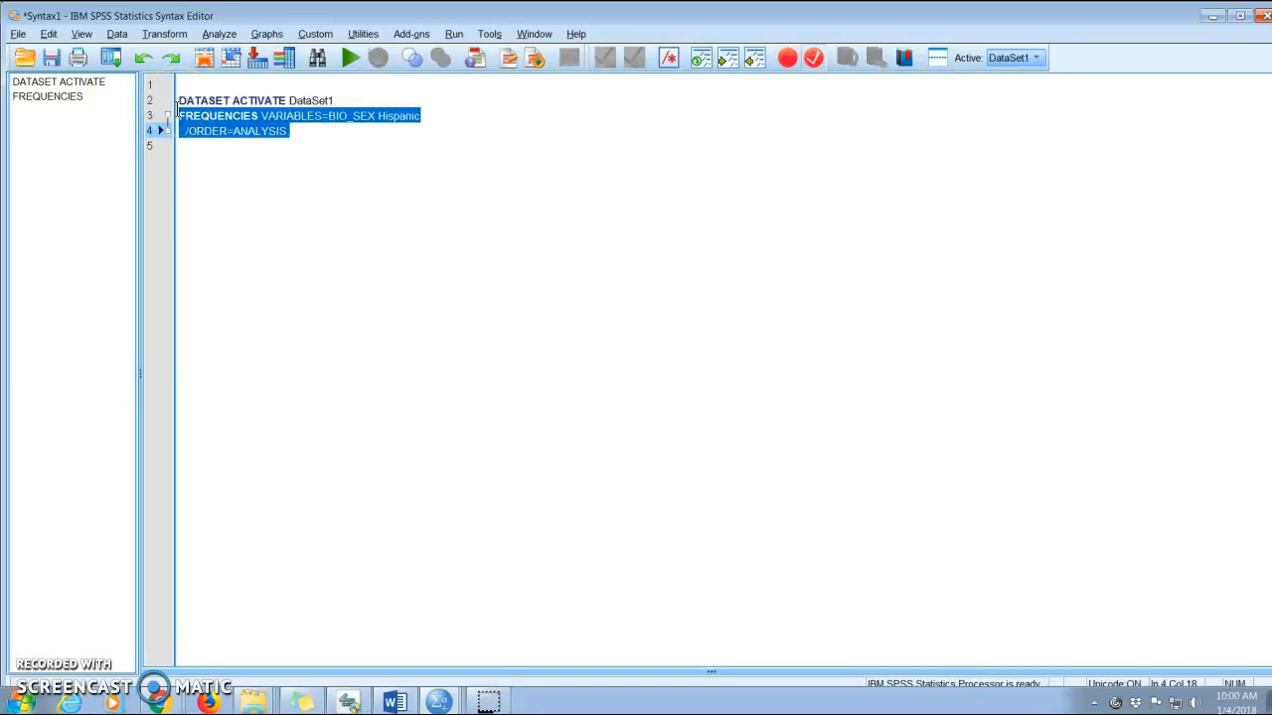
{"action": "left_click", "coordinate": [350, 57]}
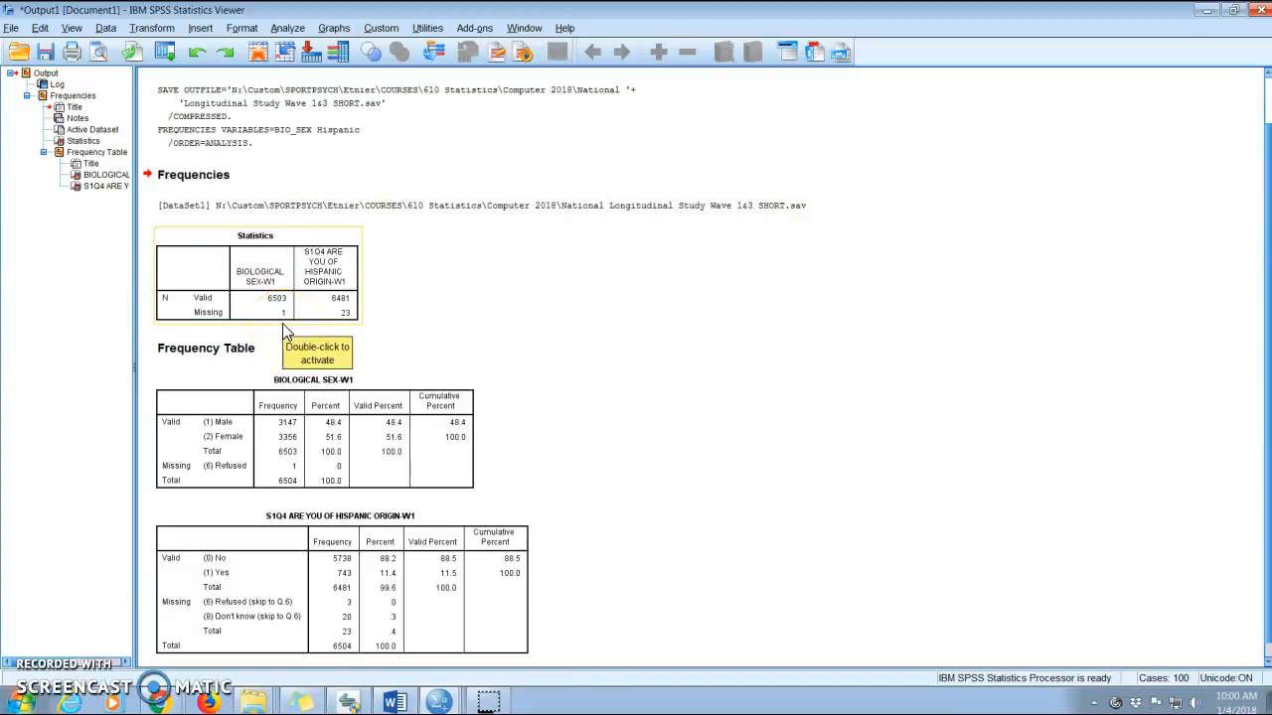
{"action": "key", "text": "super+Left"}
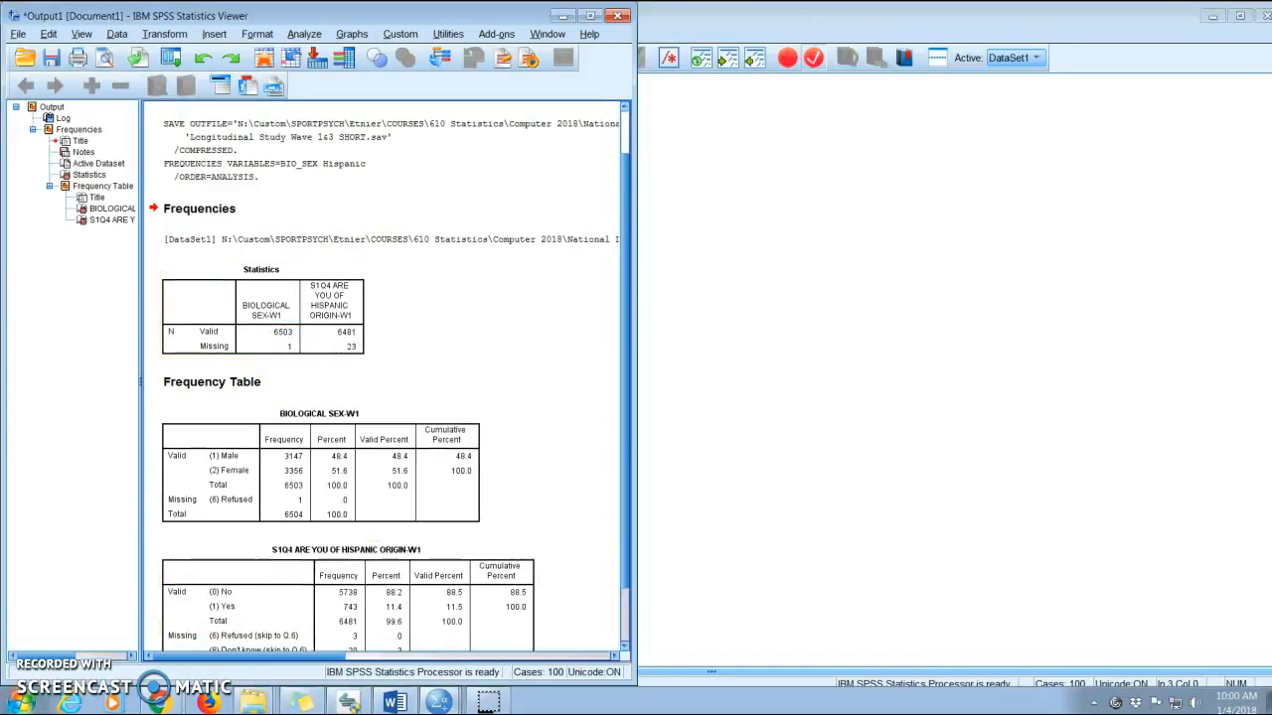
{"action": "left_click", "coordinate": [393, 702]}
{"action": "left_click", "coordinate": [896, 492]}
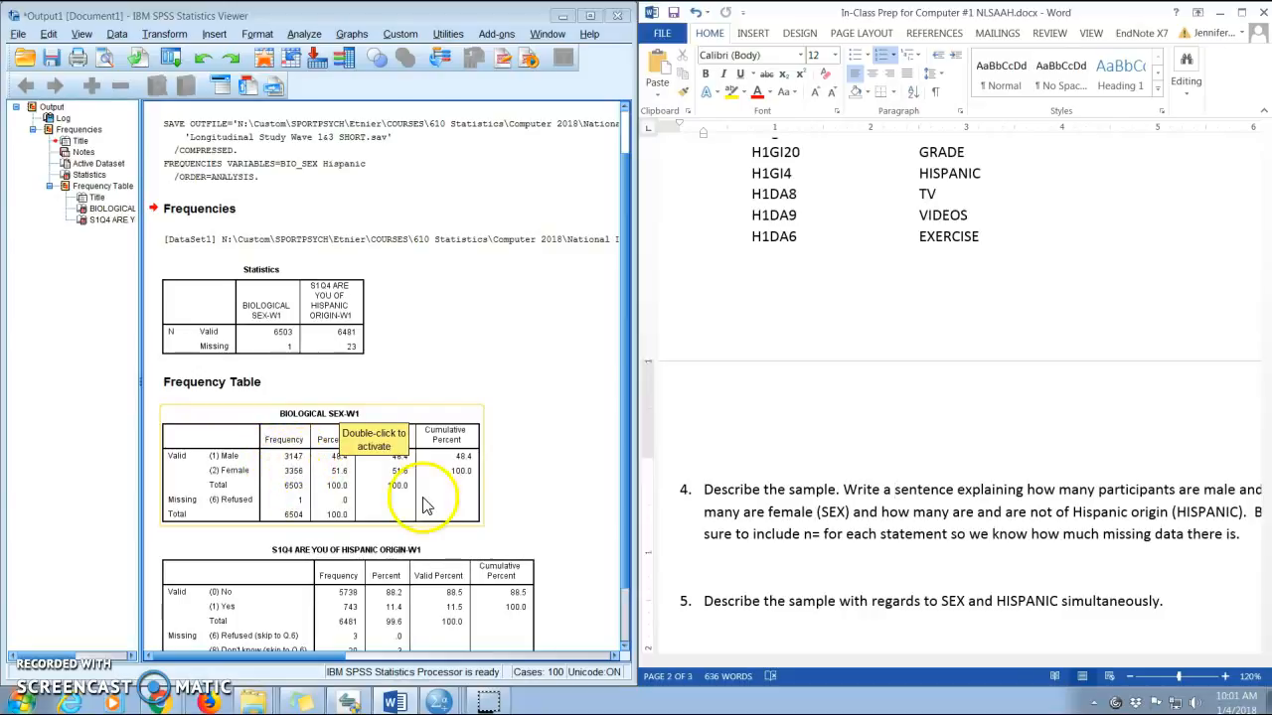
{"action": "left_click", "coordinate": [497, 501]}
{"action": "scroll", "coordinate": [497, 502], "scroll_direction": "down", "scroll_amount": 1}
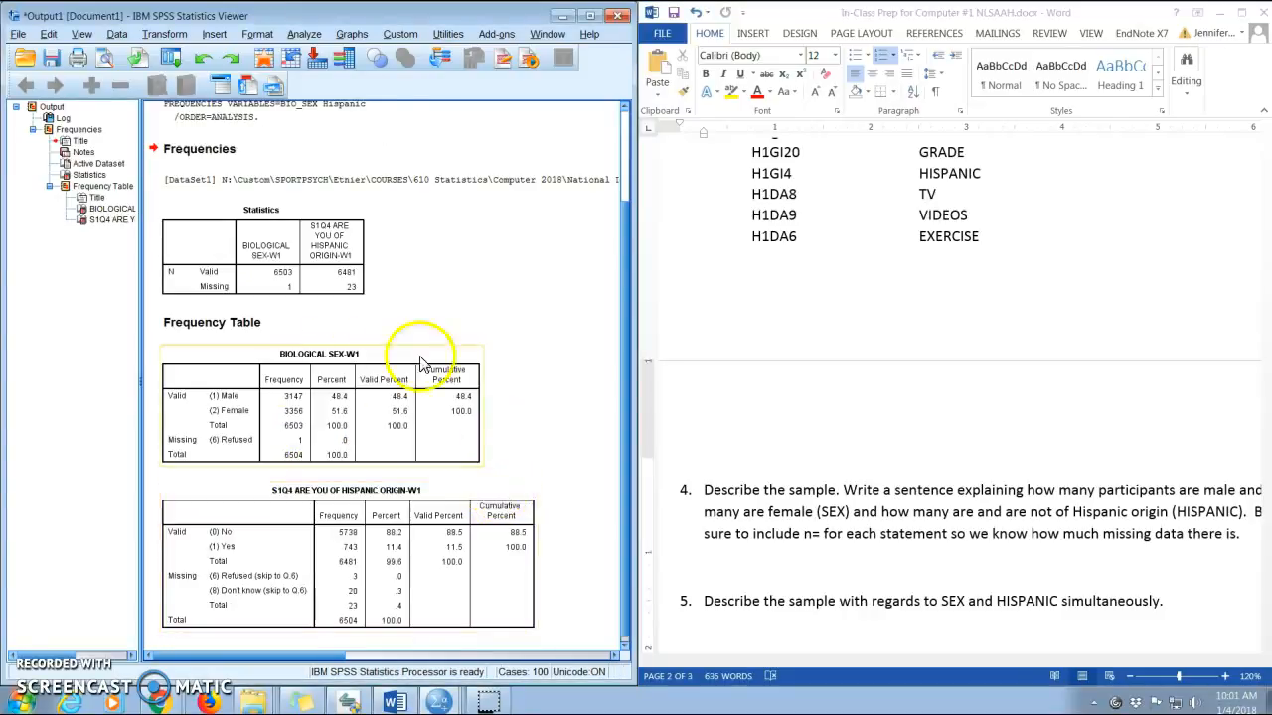
Open the BIOLOGICAL SEX-W1 frequency table for editing and select its Male, Female and Refused frequency cells
{"action": "left_click", "coordinate": [323, 369]}
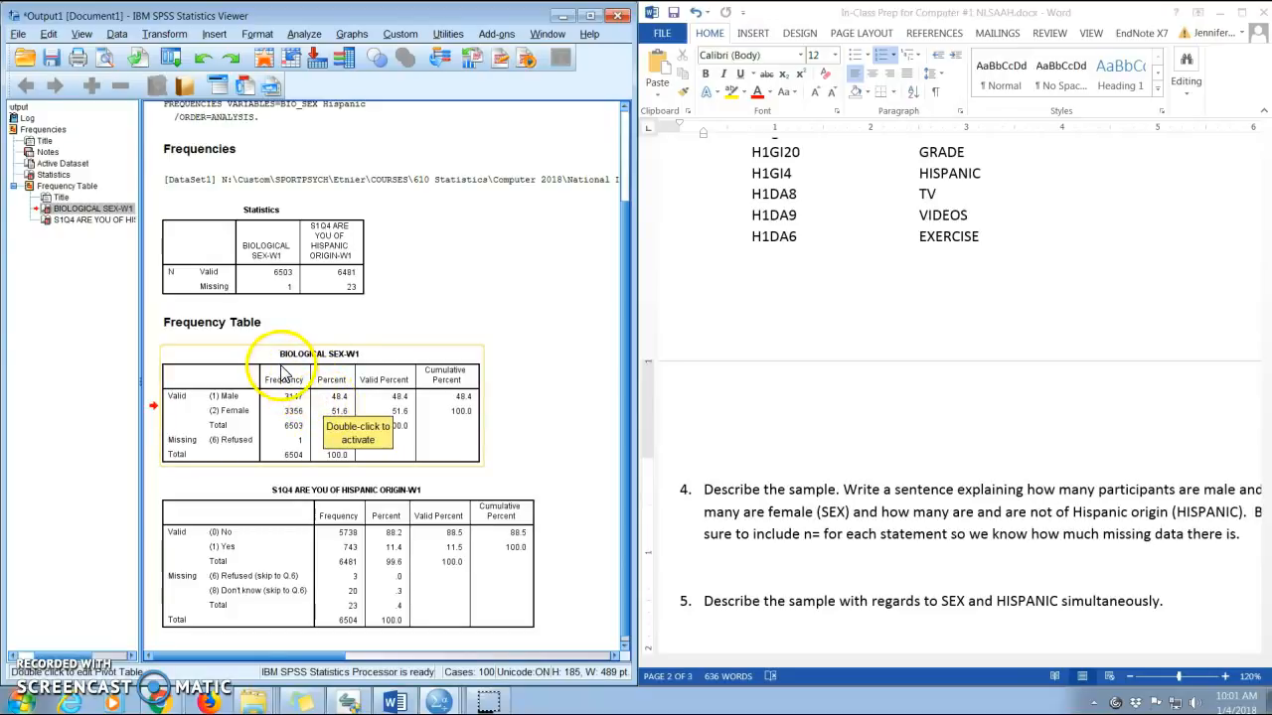
{"action": "double_click", "coordinate": [284, 378]}
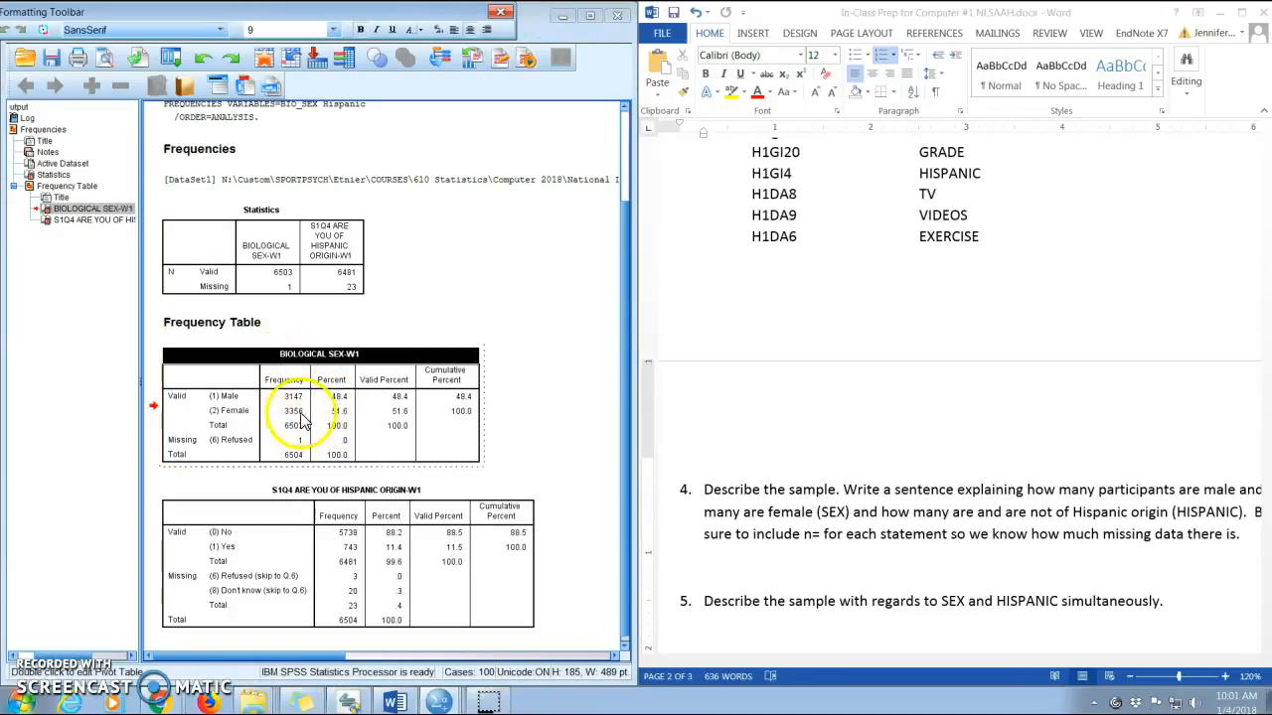
{"action": "left_click", "coordinate": [292, 401]}
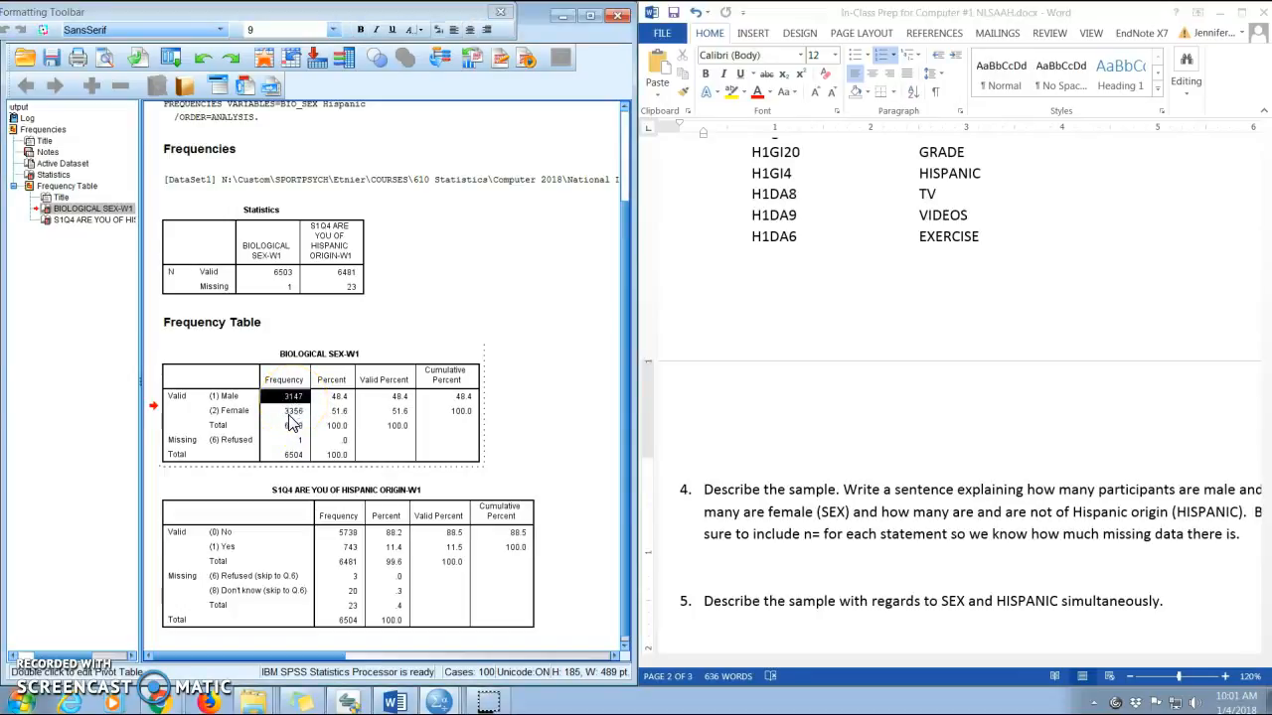
{"action": "left_click", "coordinate": [293, 411], "text": "ctrl"}
{"action": "left_click", "coordinate": [293, 439], "text": "ctrl"}
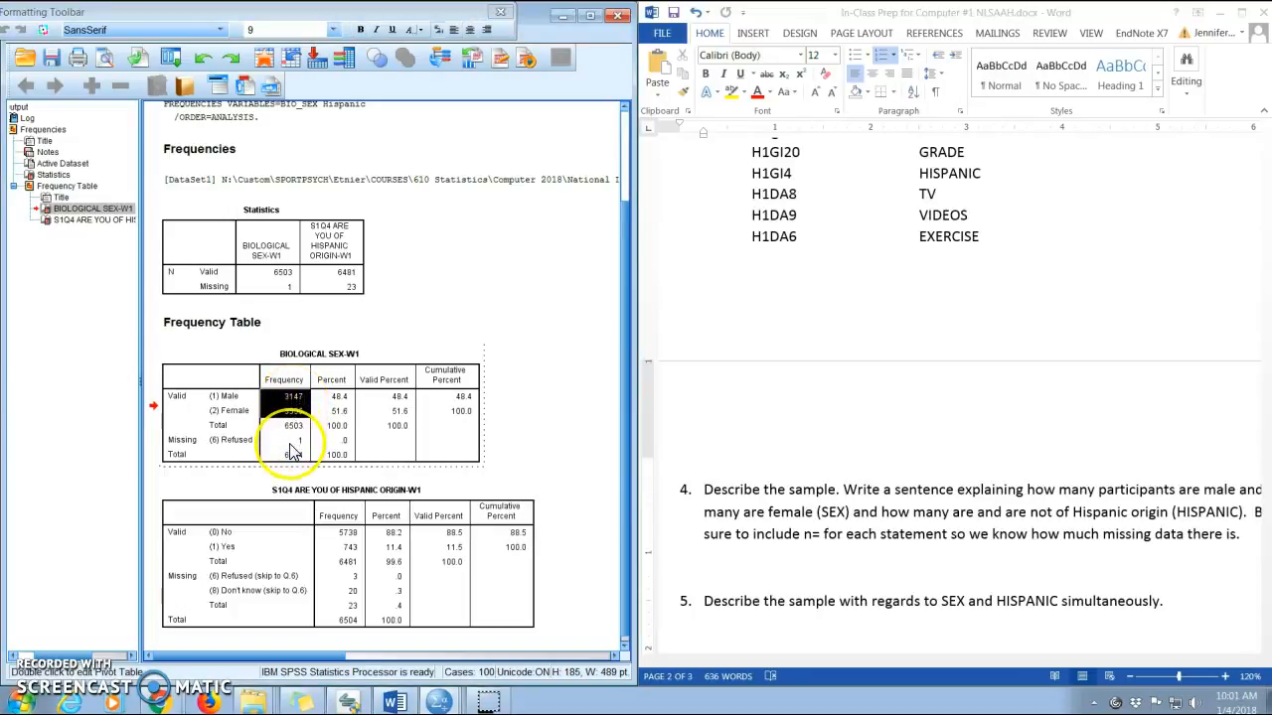
{"action": "right_click", "coordinate": [294, 453]}
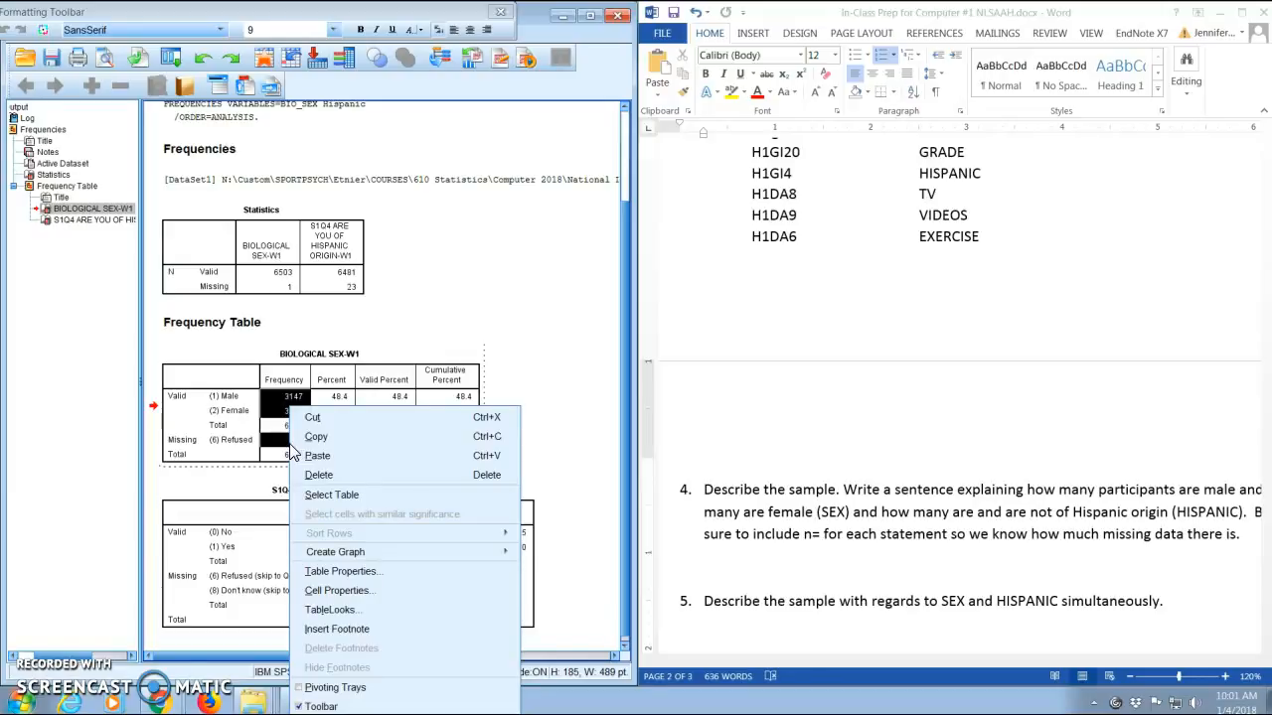
Give the Male, Female and Refused frequency cells of the BIOLOGICAL SEX-W1 table an orange background (248, 152, 29)
{"action": "left_click", "coordinate": [271, 396]}
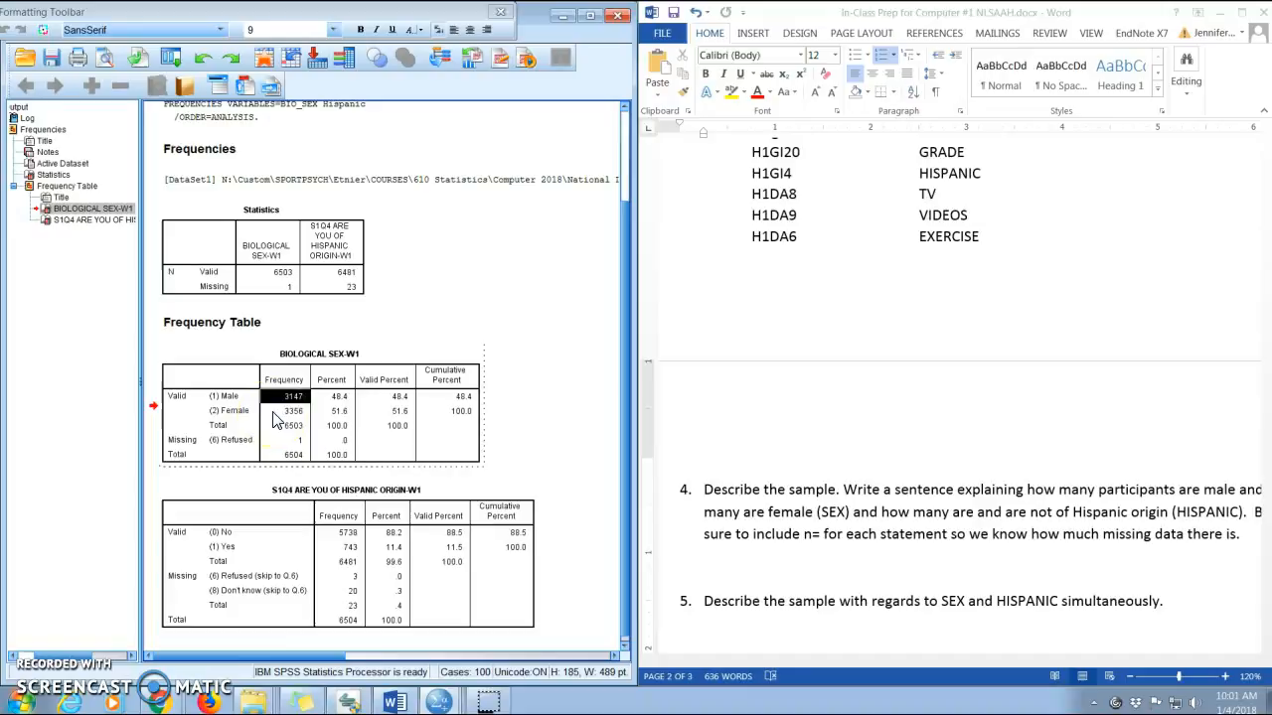
{"action": "left_click", "coordinate": [273, 411], "text": "ctrl"}
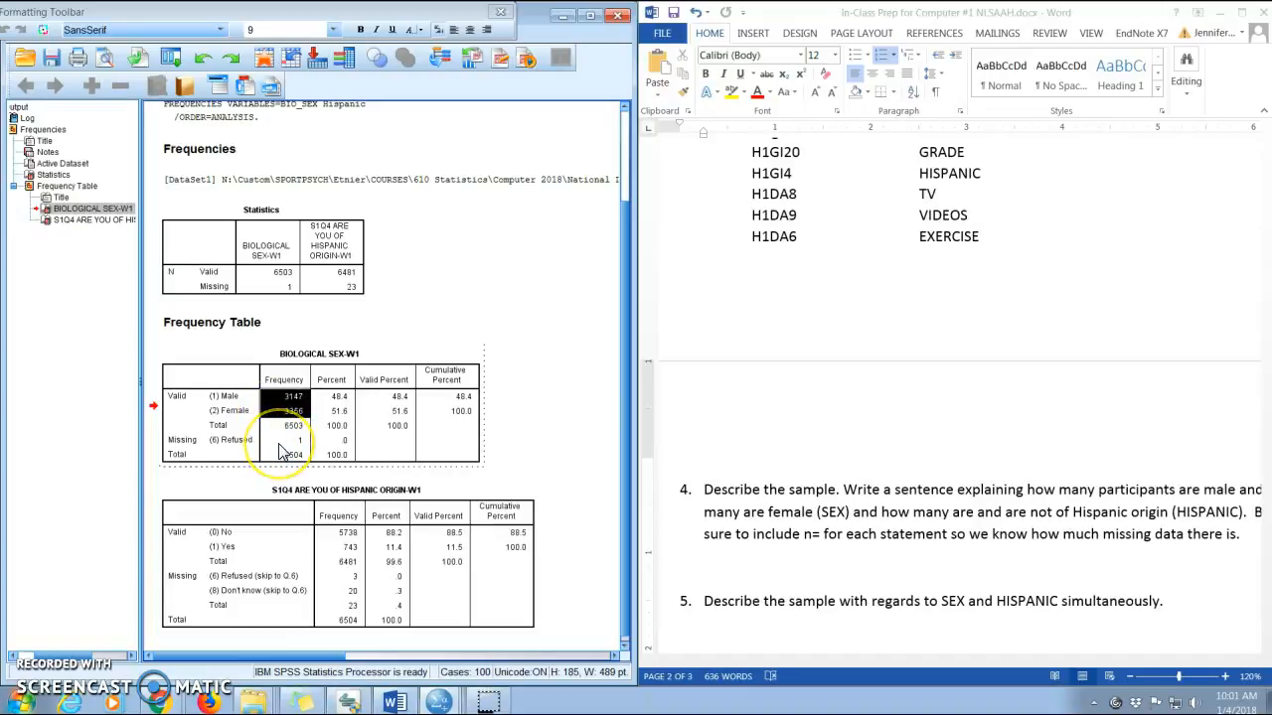
{"action": "left_click", "coordinate": [282, 442], "text": "ctrl"}
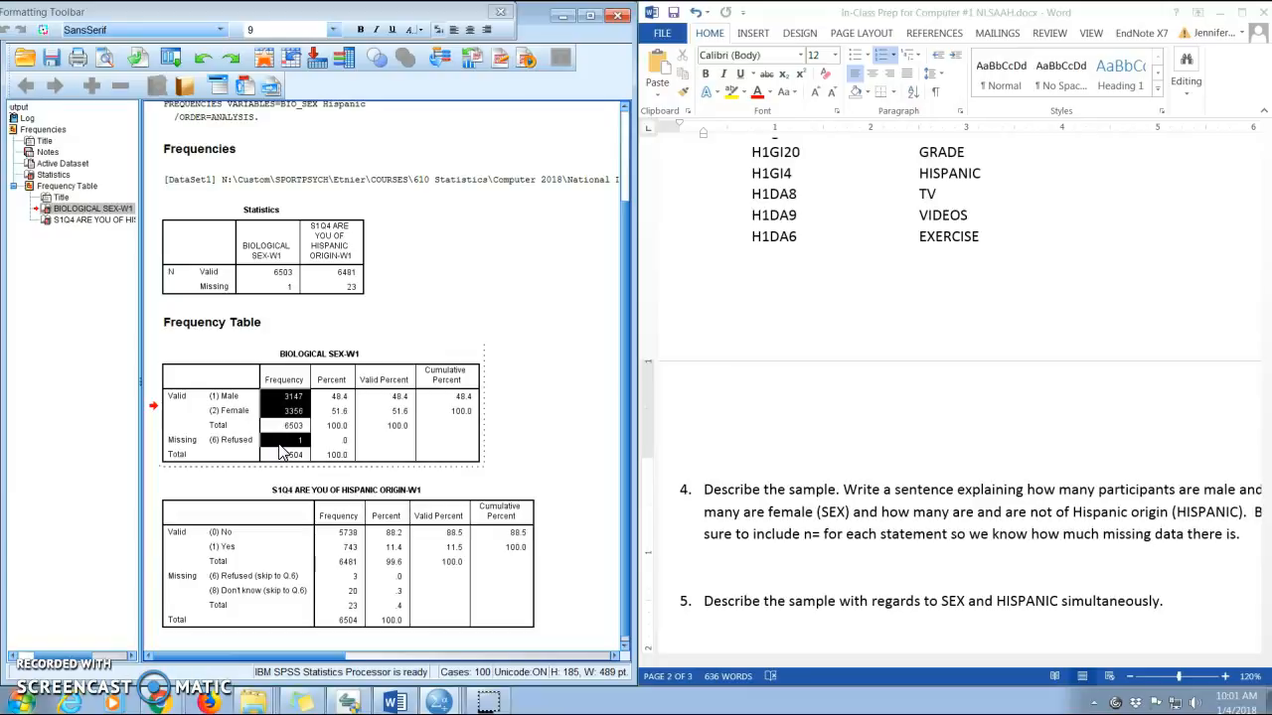
{"action": "right_click", "coordinate": [282, 452]}
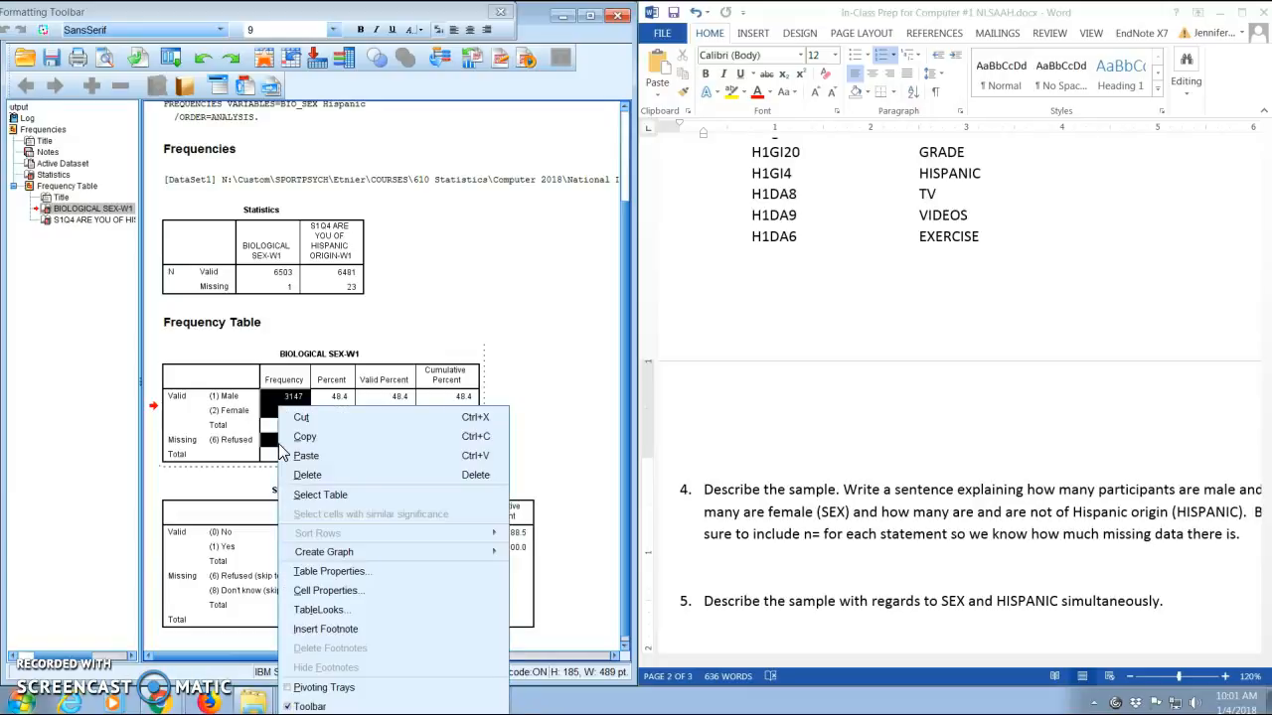
{"action": "left_click", "coordinate": [344, 596]}
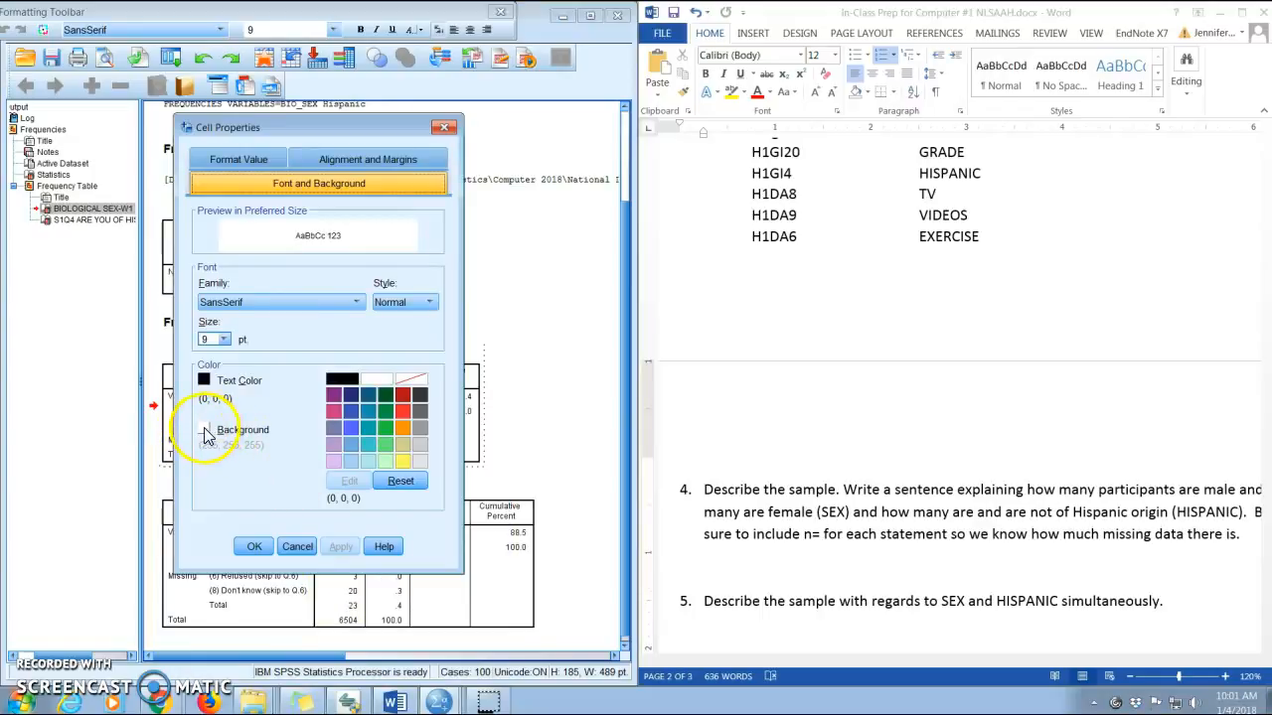
{"action": "left_click", "coordinate": [205, 431]}
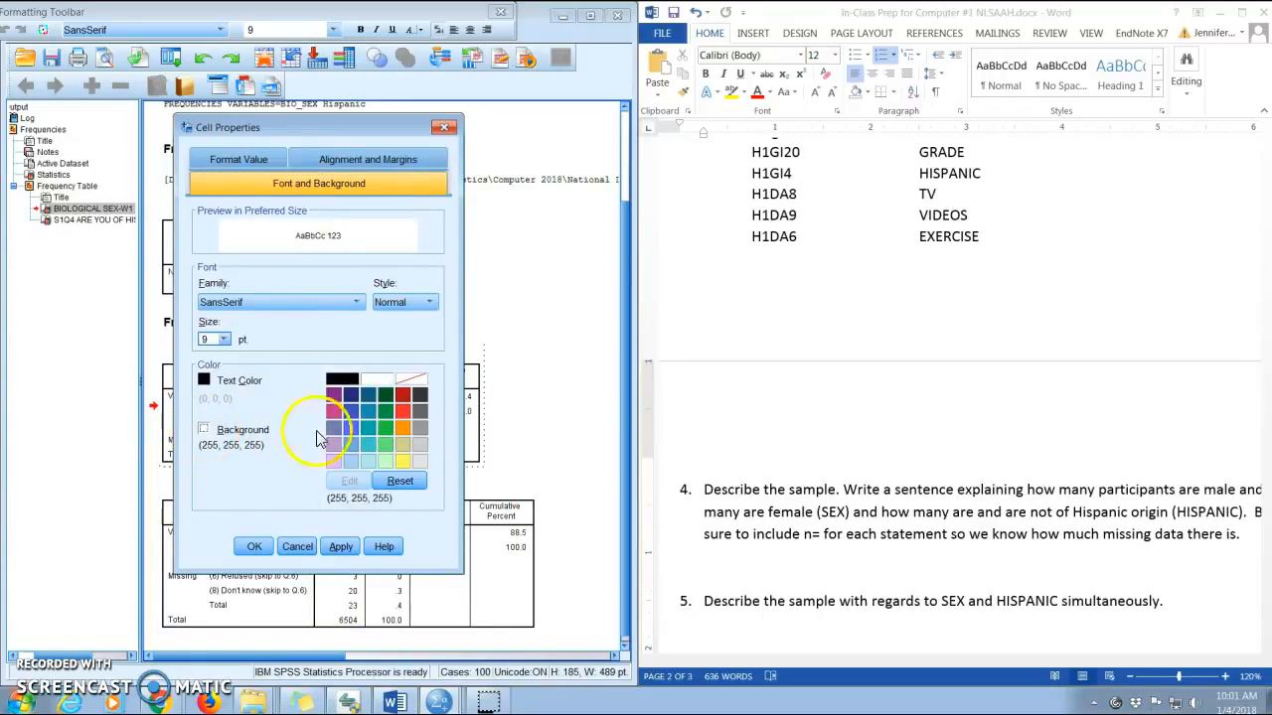
{"action": "left_click", "coordinate": [407, 427]}
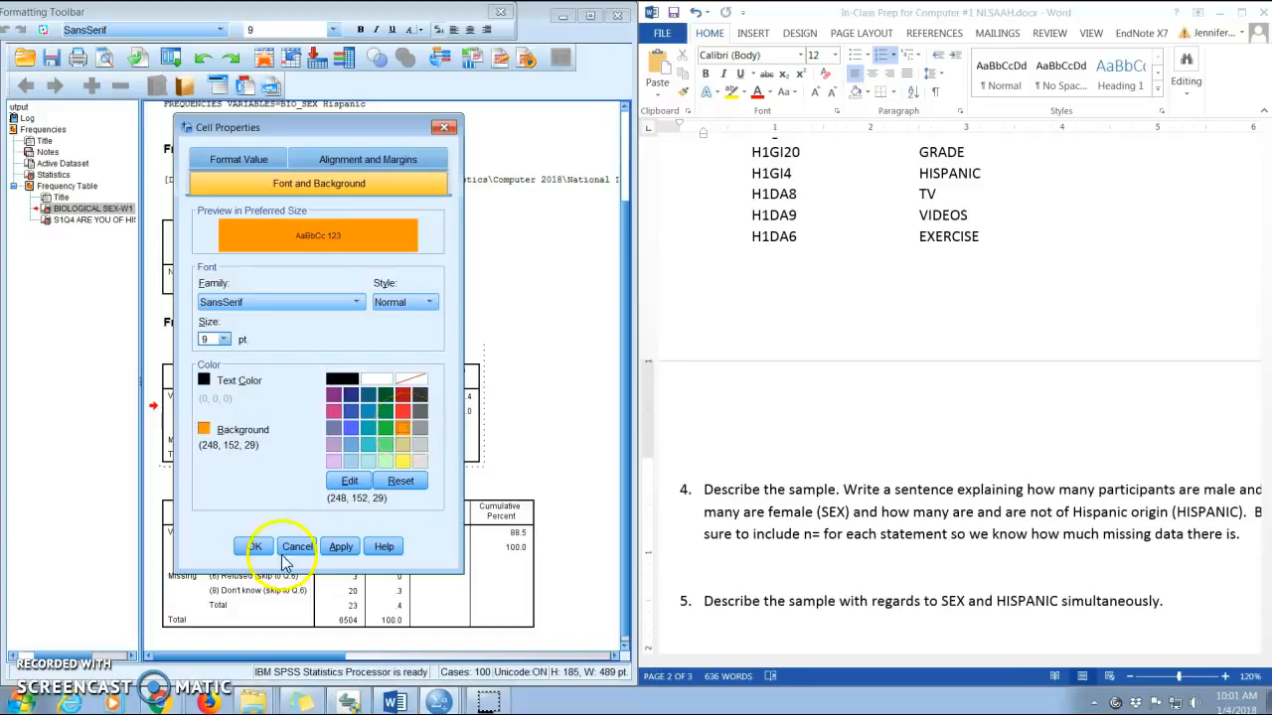
{"action": "left_click", "coordinate": [338, 547]}
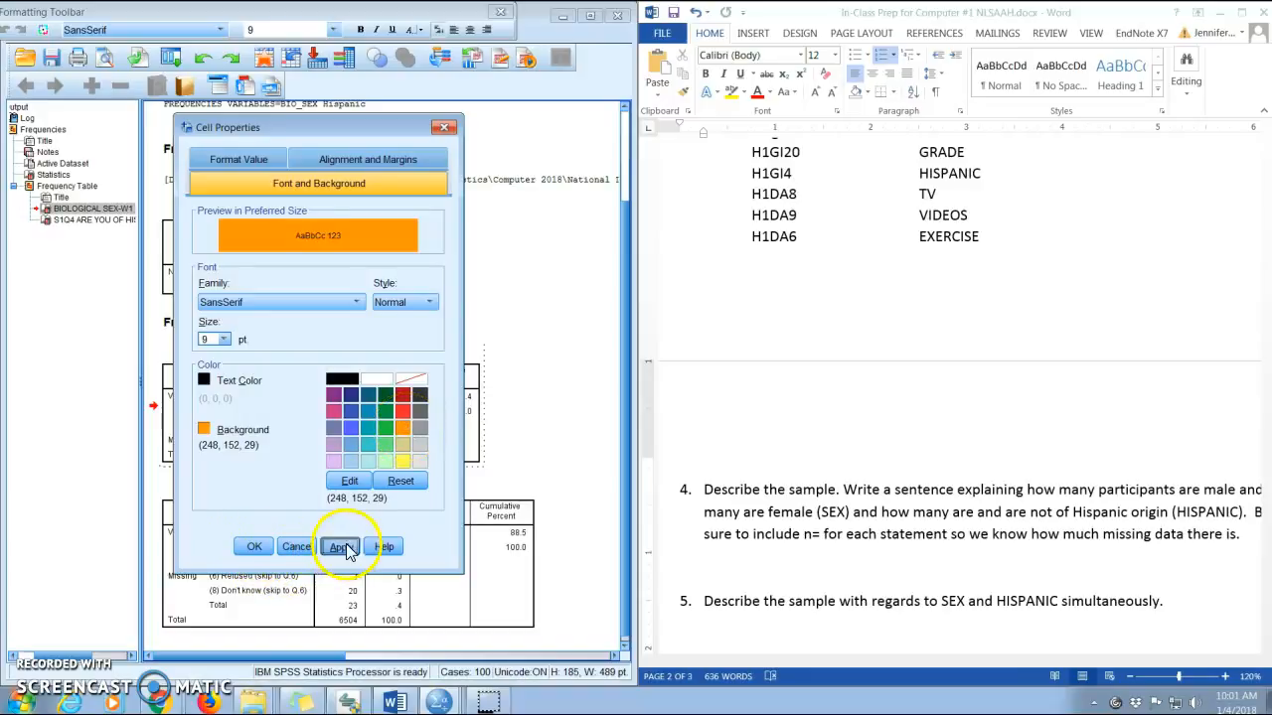
{"action": "left_click", "coordinate": [253, 547]}
{"action": "left_click", "coordinate": [525, 341]}
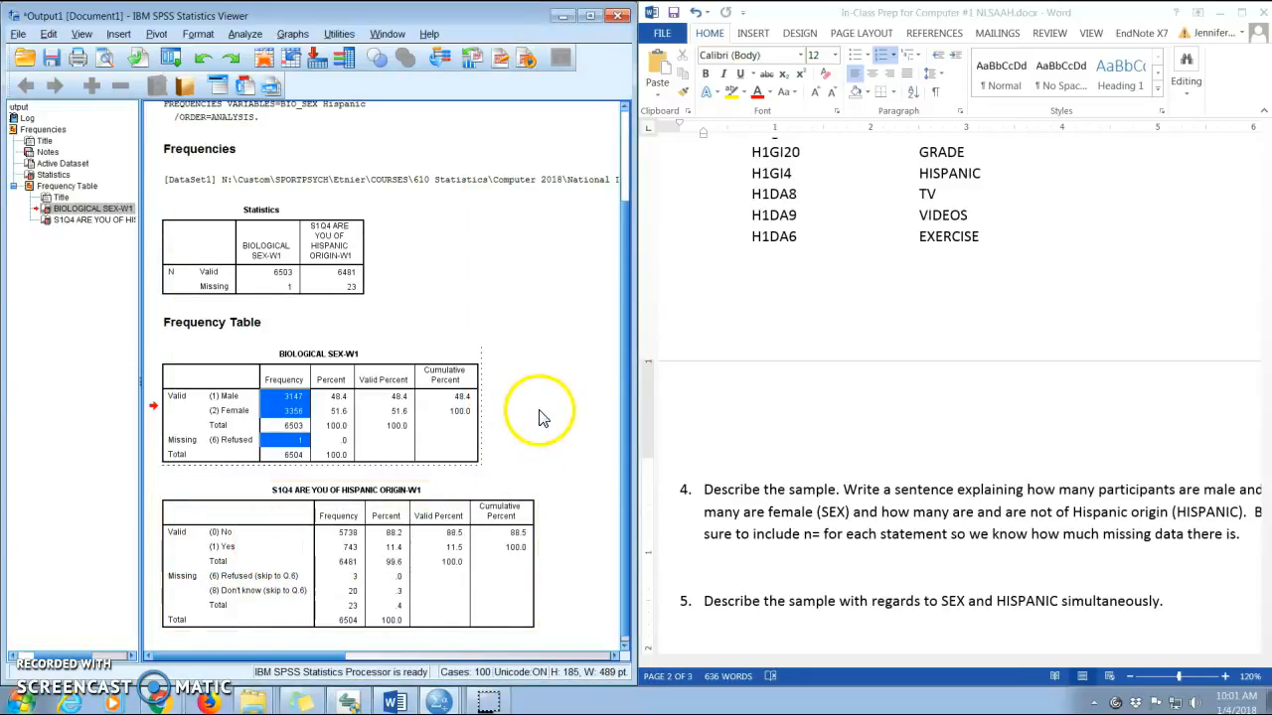
{"action": "left_click", "coordinate": [298, 410]}
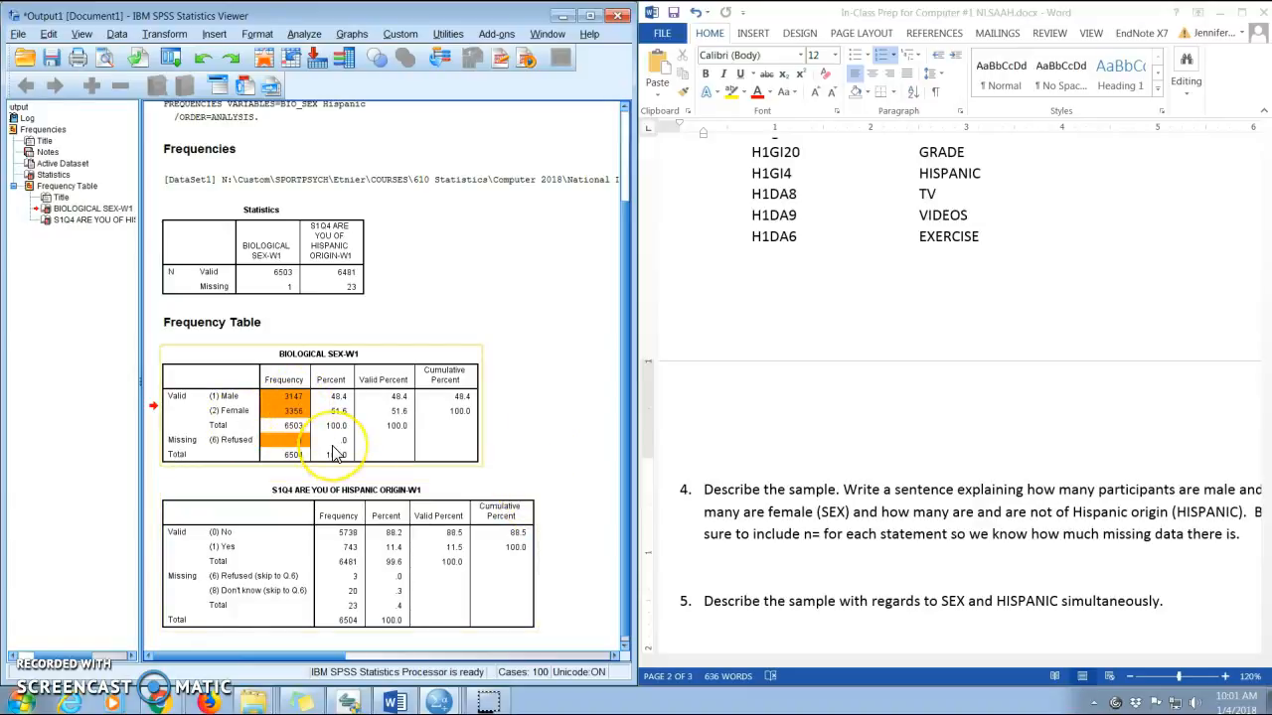
Answer problem 4 in the Word document in red: "In this sample, there are 3147 males and 3356 females with 1 missing data point."
{"action": "left_click", "coordinate": [776, 557]}
{"action": "left_click", "coordinate": [721, 554]}
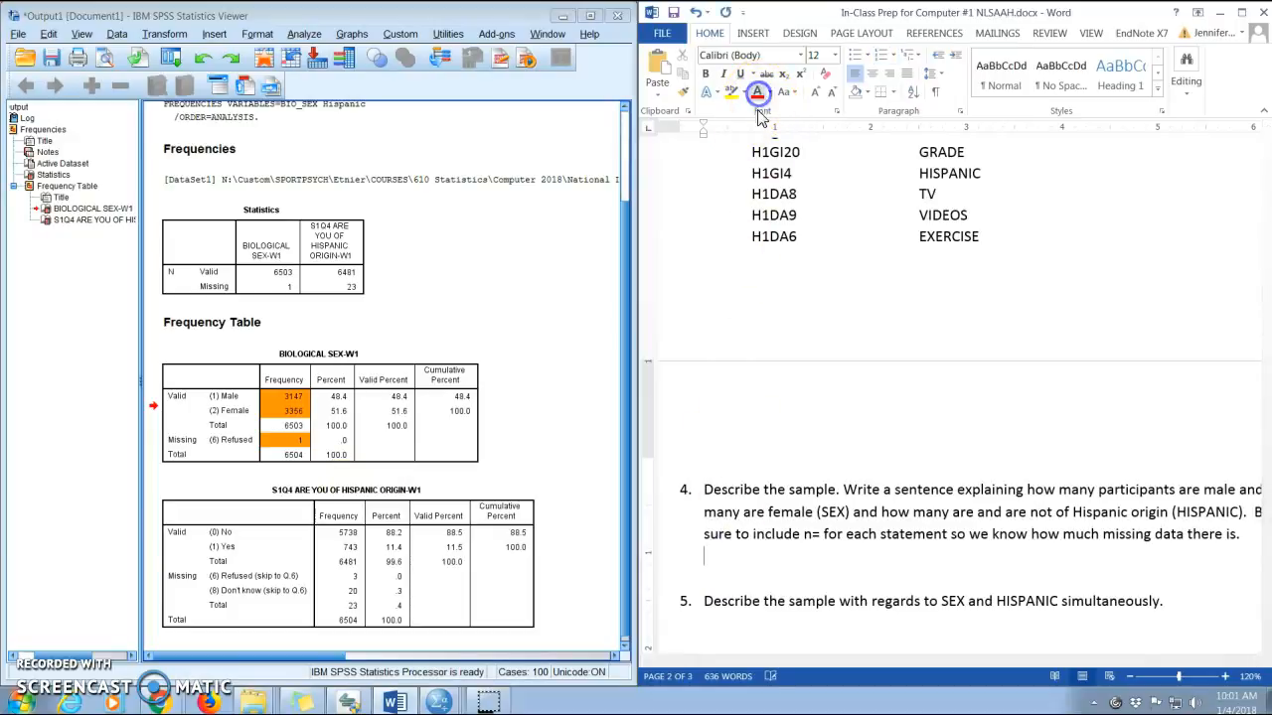
{"action": "left_click", "coordinate": [704, 558]}
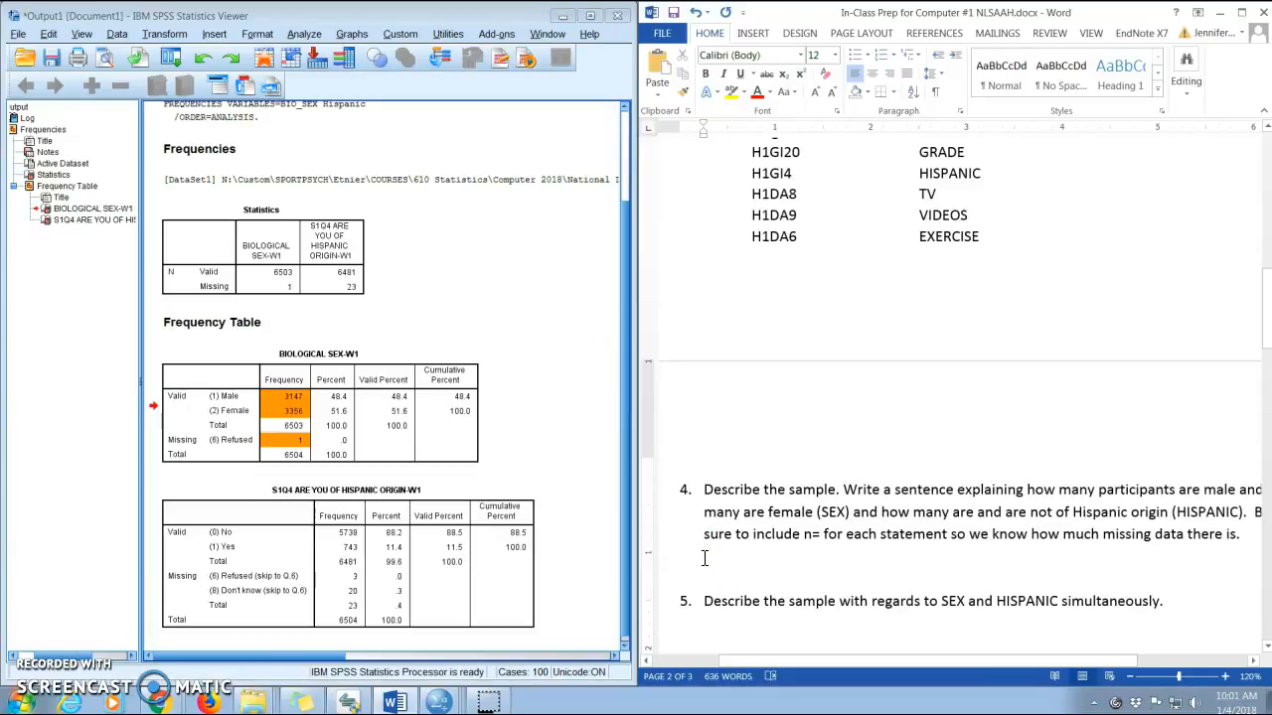
{"action": "type", "text": "In this sample, there are 314"}
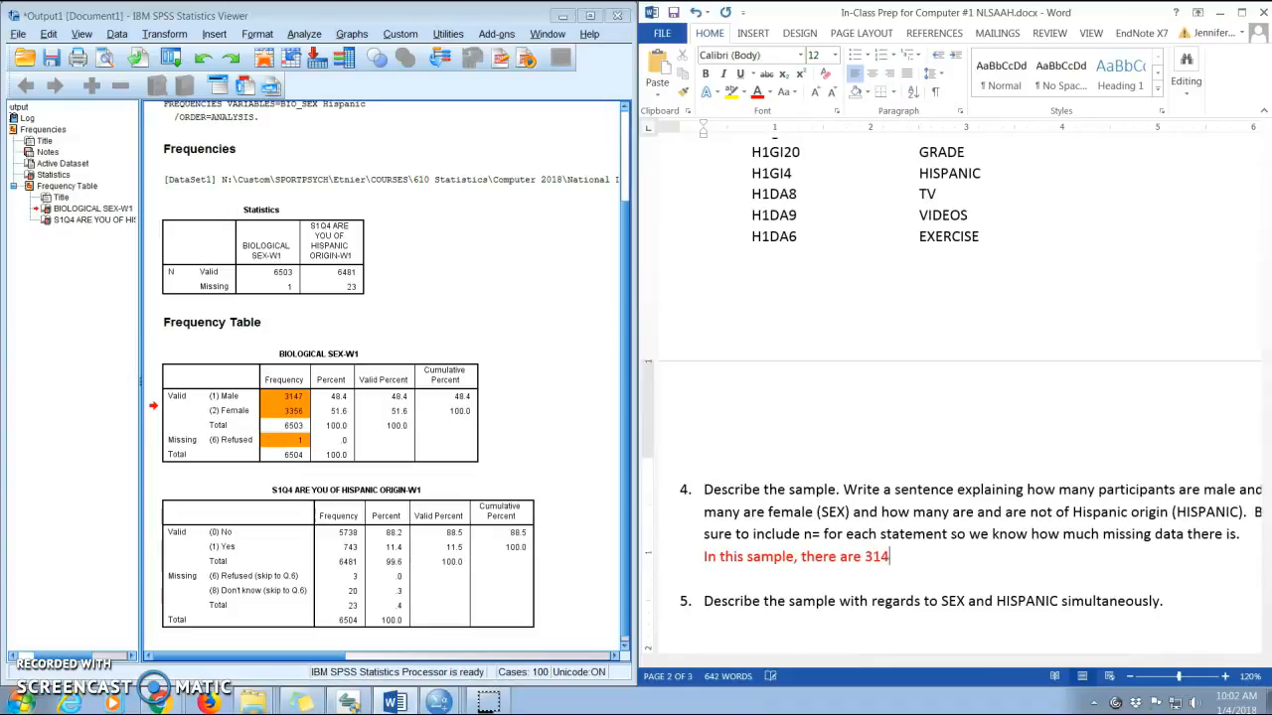
{"action": "type", "text": "7 males and 33"}
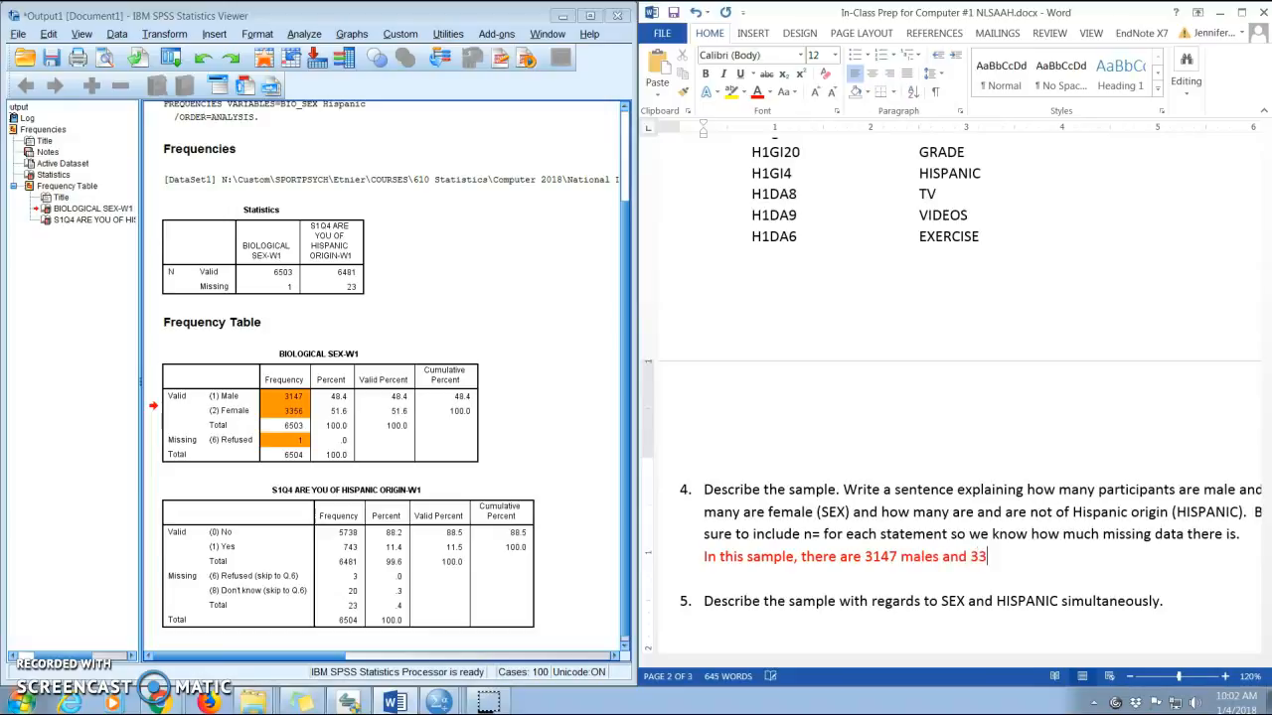
{"action": "type", "text": "56 females with 1 missin"}
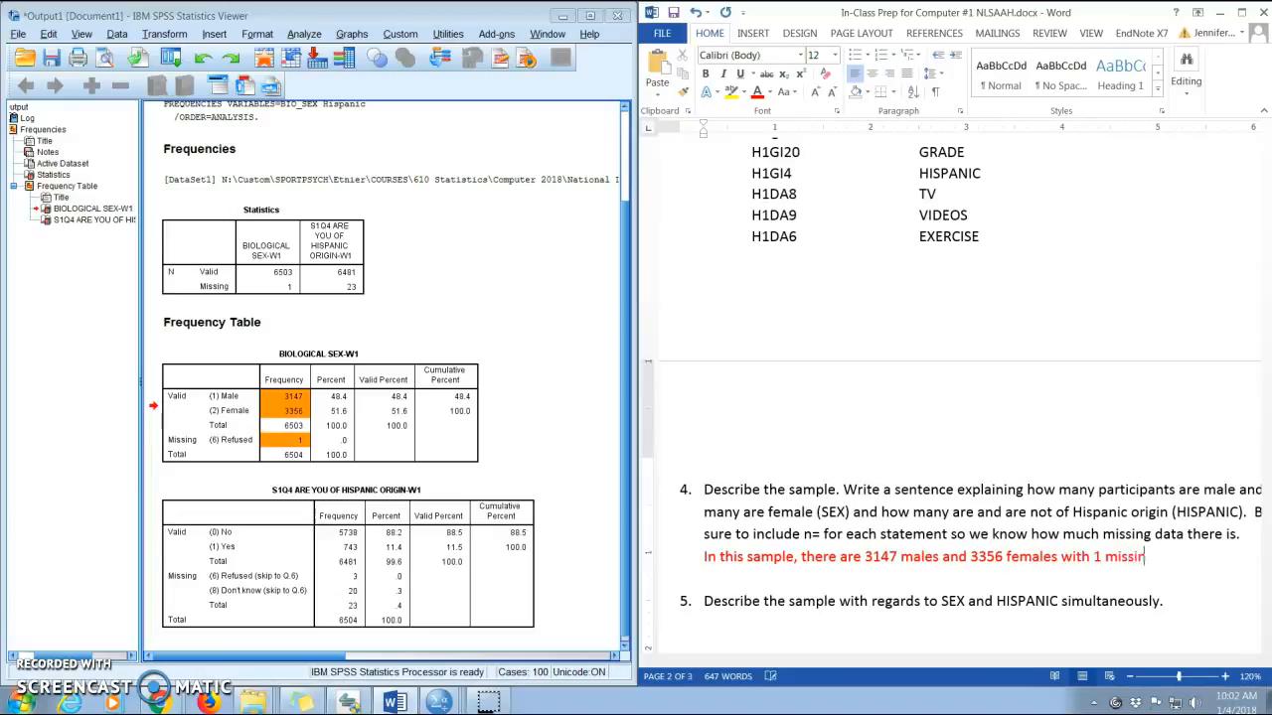
{"action": "type", "text": "g data point."}
{"action": "key", "text": "Return"}
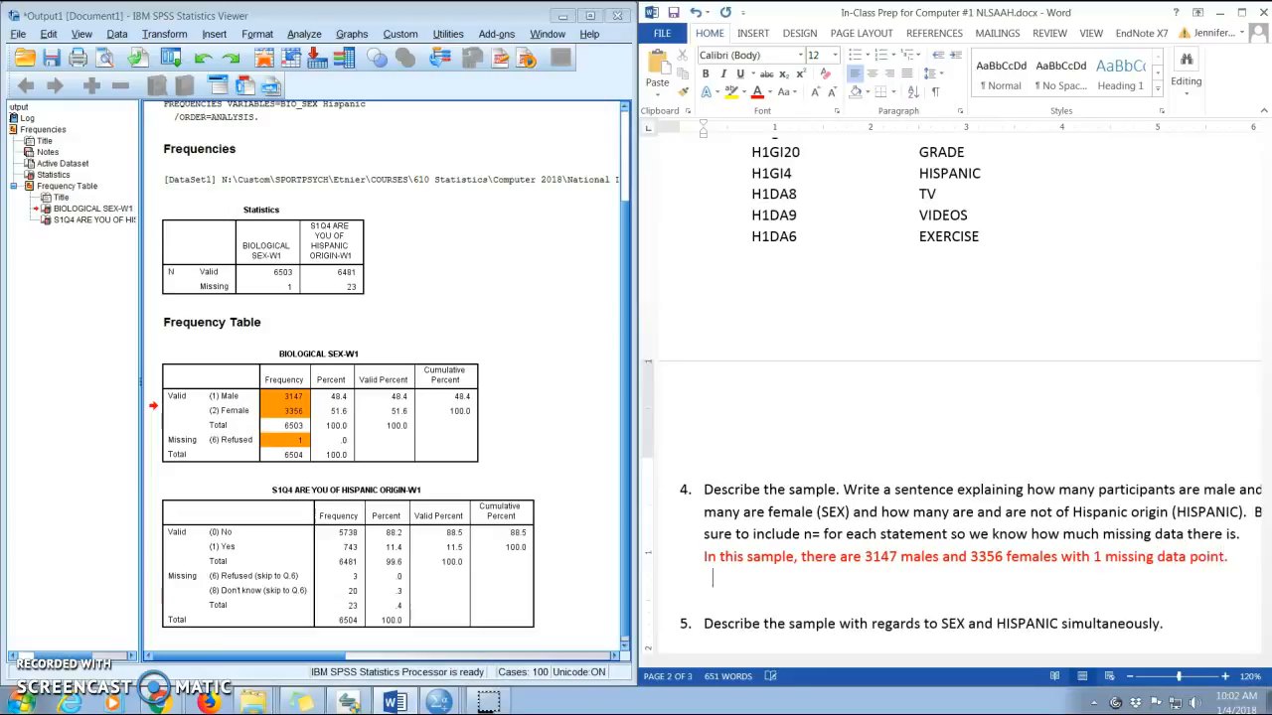
Shade the No, Yes, Refused and Don't know frequency cells of the Hispanic origin table orange (248, 152, 29)
{"action": "double_click", "coordinate": [394, 528]}
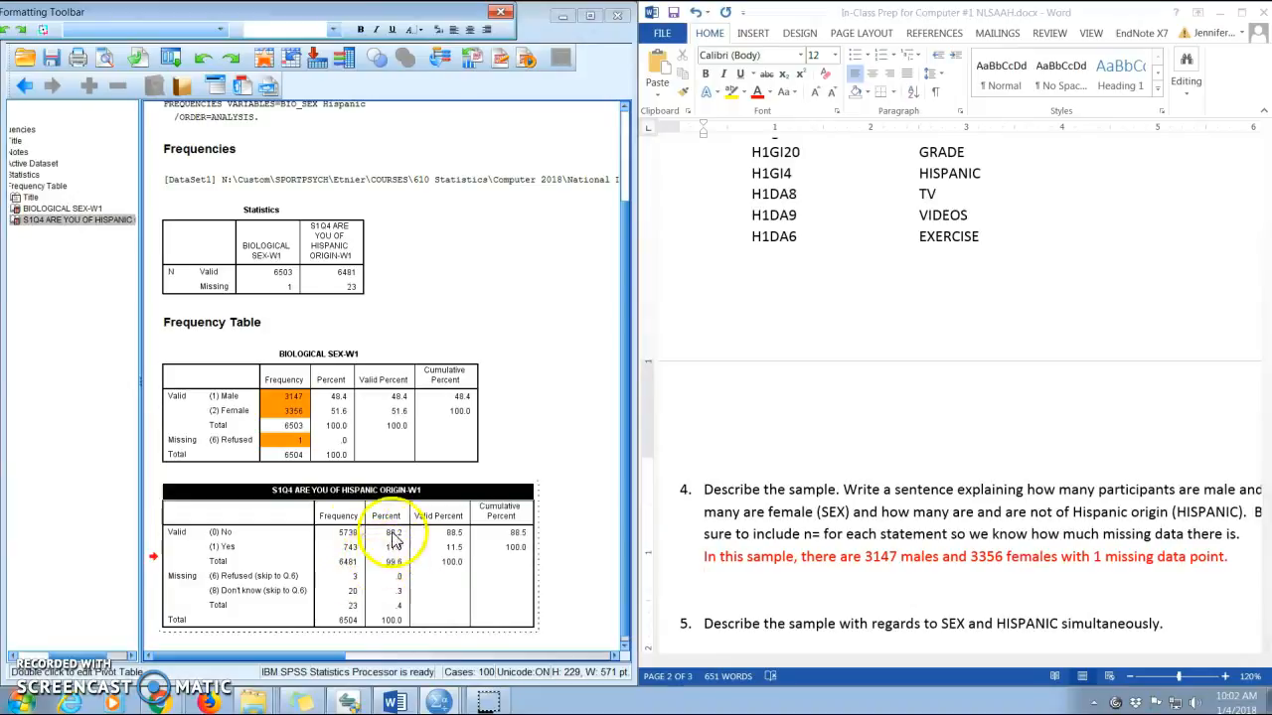
{"action": "left_click", "coordinate": [348, 534]}
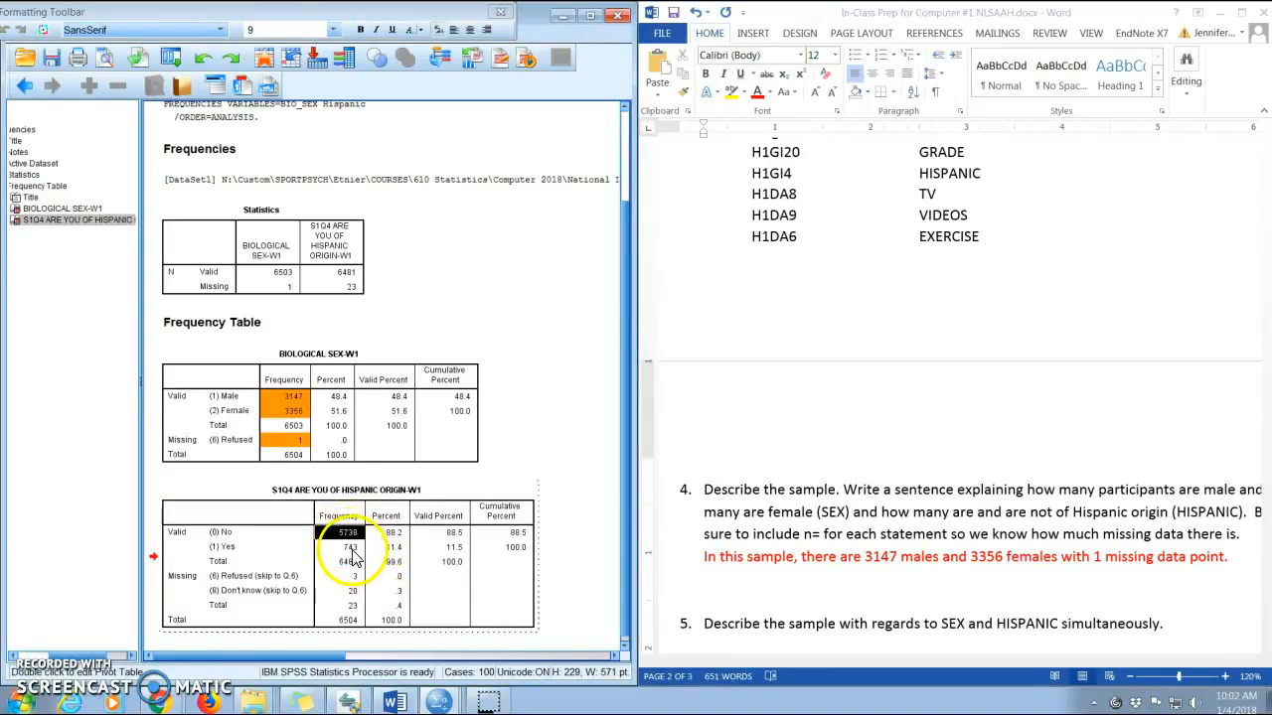
{"action": "left_click", "coordinate": [352, 550], "text": "ctrl"}
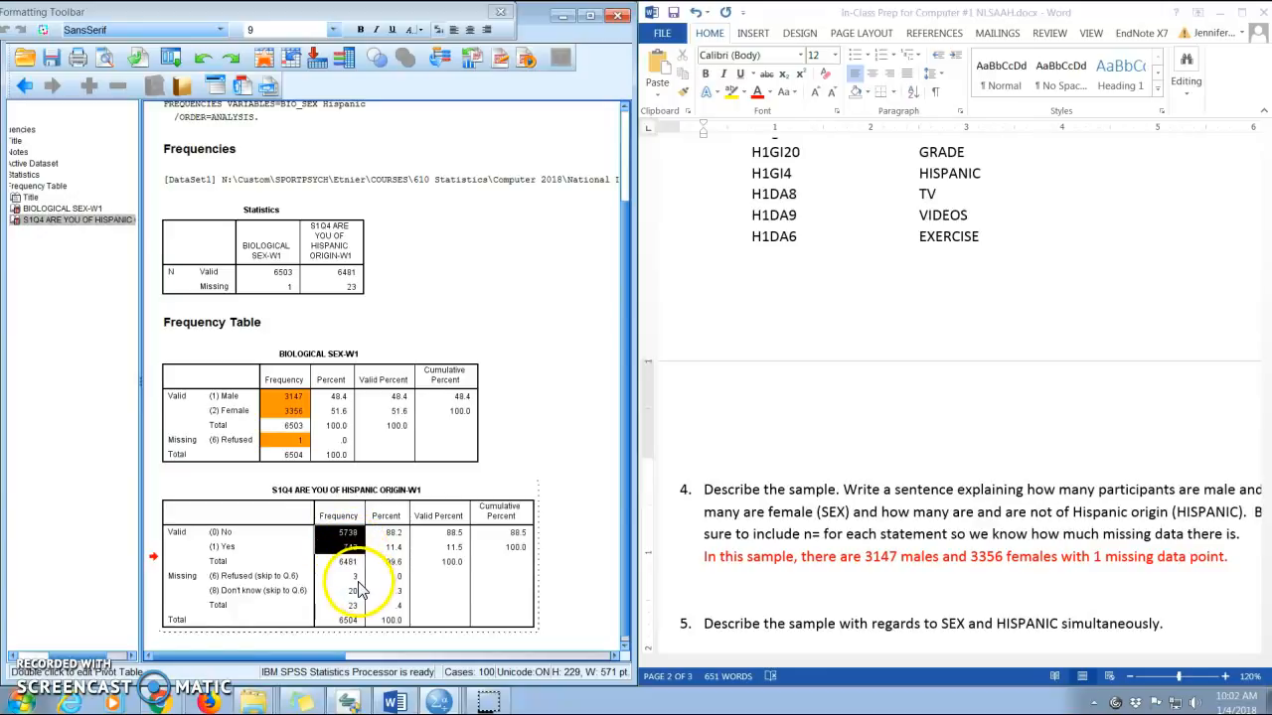
{"action": "left_click", "coordinate": [349, 580], "text": "ctrl"}
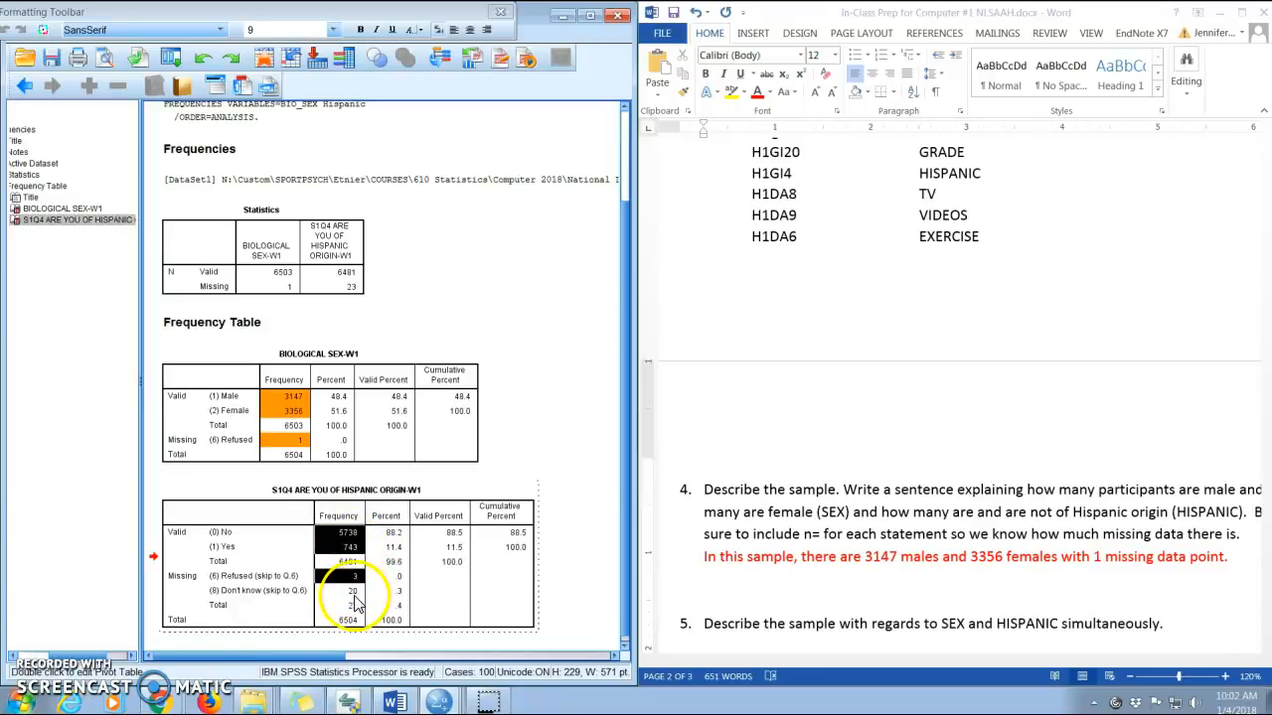
{"action": "left_click", "coordinate": [353, 593], "text": "ctrl"}
{"action": "right_click", "coordinate": [353, 594]}
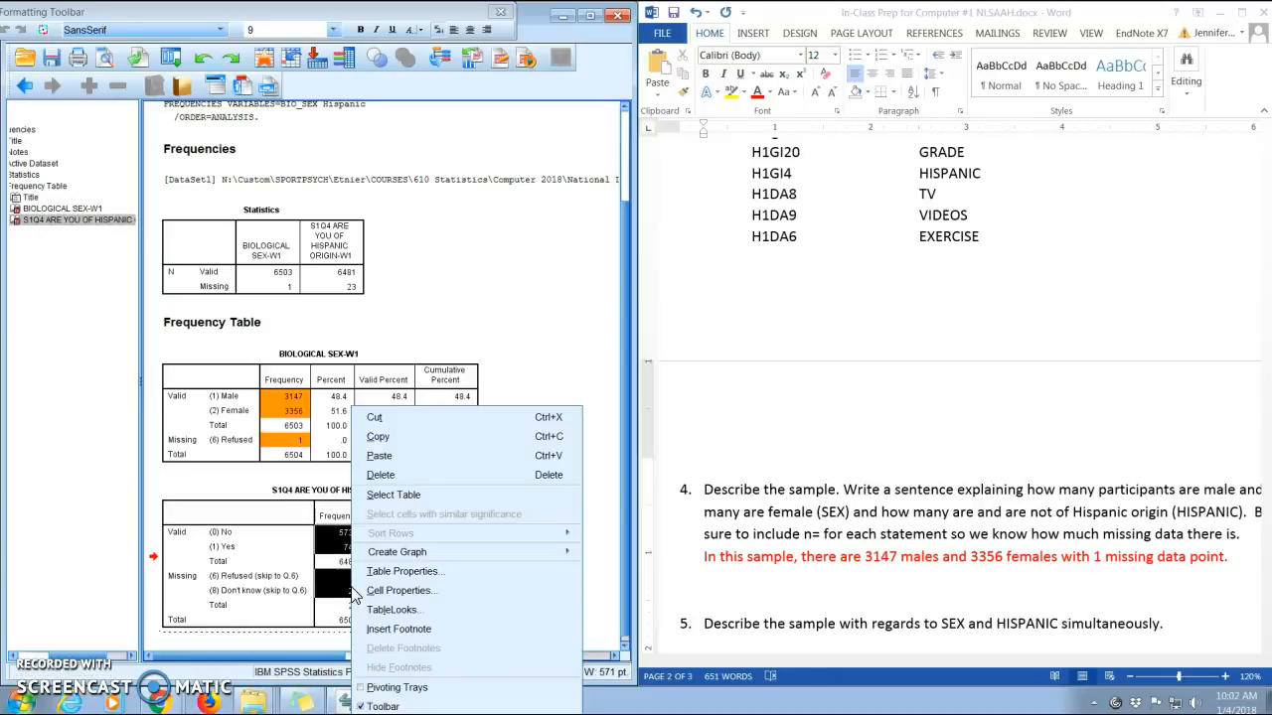
{"action": "left_click", "coordinate": [403, 600]}
{"action": "left_click", "coordinate": [204, 430]}
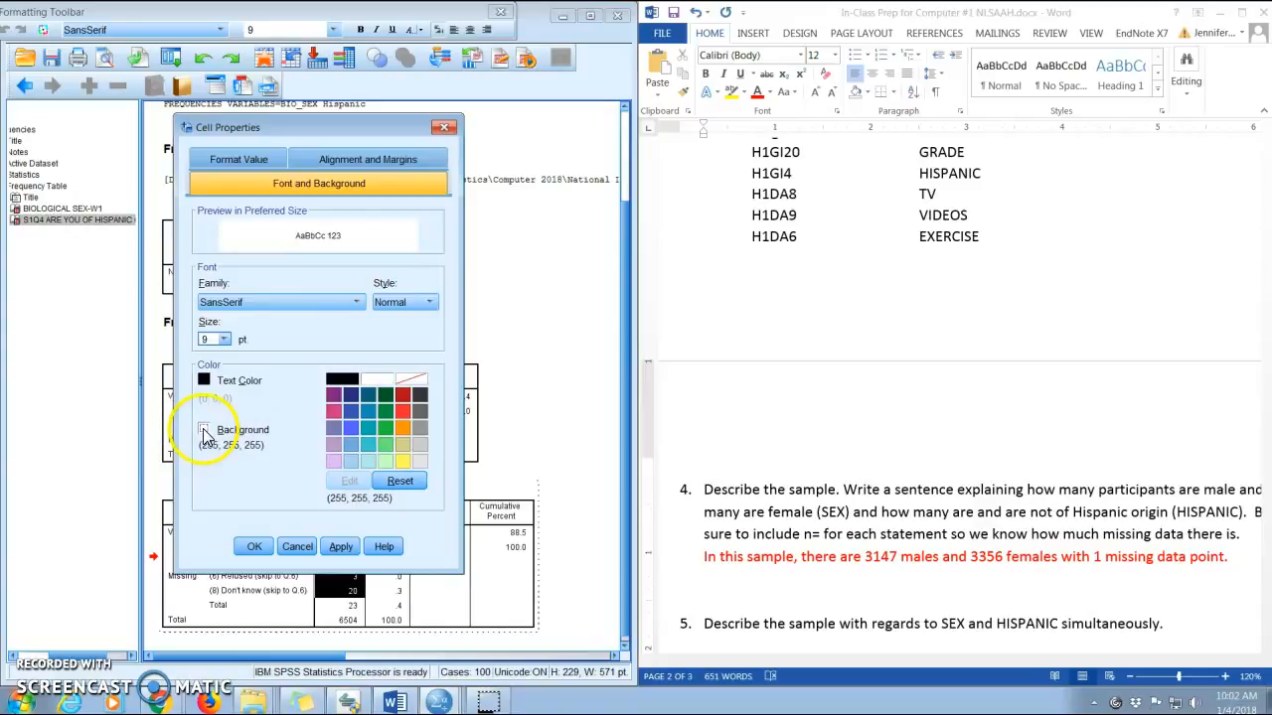
{"action": "left_click", "coordinate": [403, 427]}
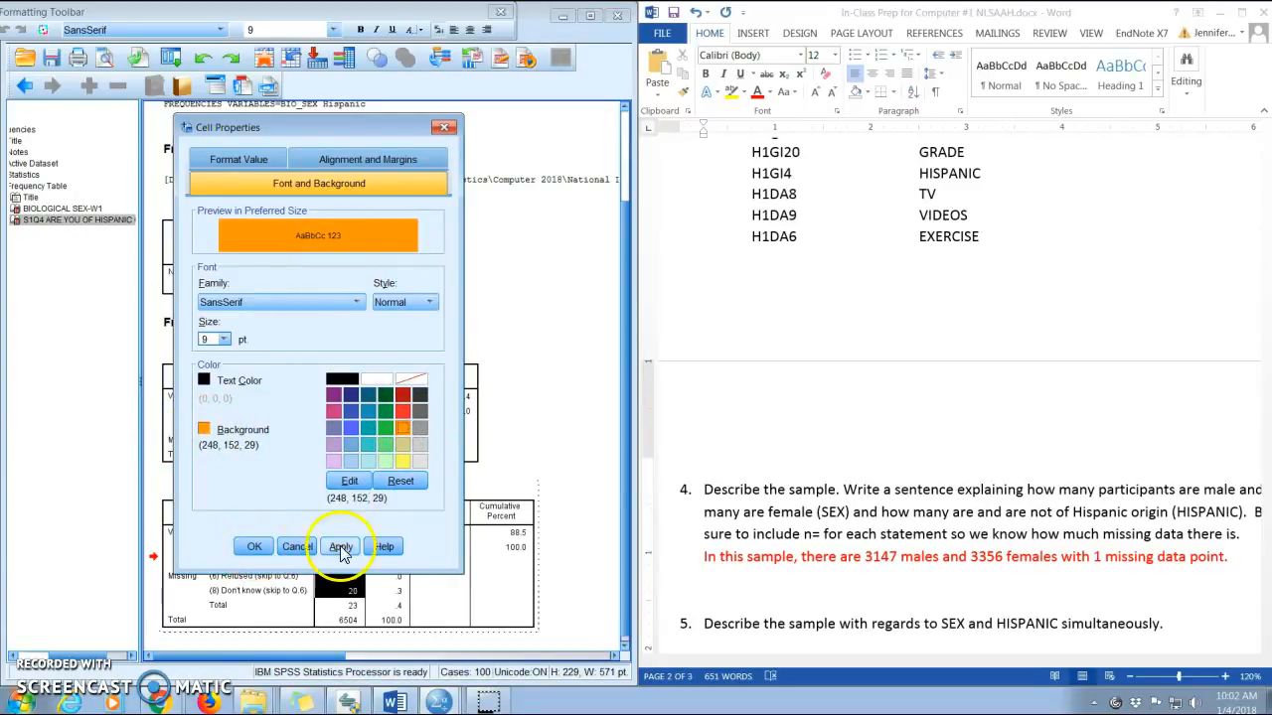
{"action": "left_click", "coordinate": [340, 547]}
{"action": "left_click", "coordinate": [257, 545]}
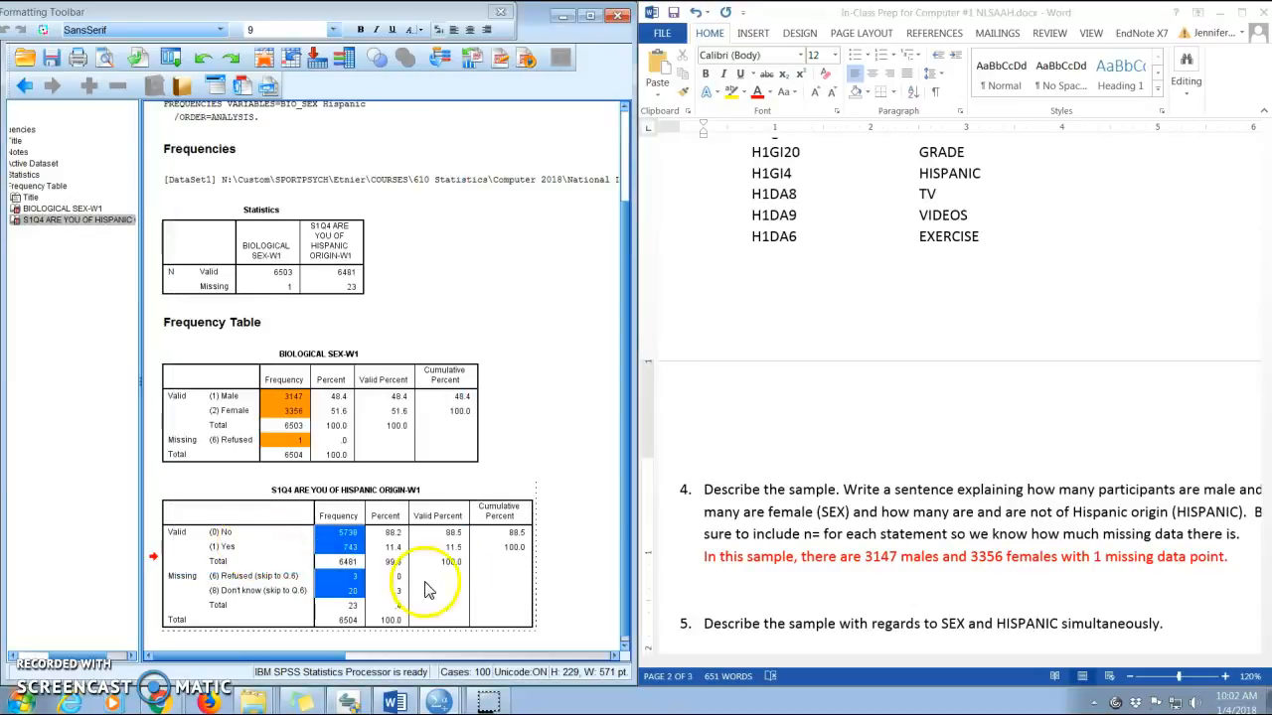
Add to the problem 4 answer: "In this sample, there are 5738 non-Hispanic individuals, 743 who identify as Hispanic, and 23 missing data points."
{"action": "left_click", "coordinate": [807, 578]}
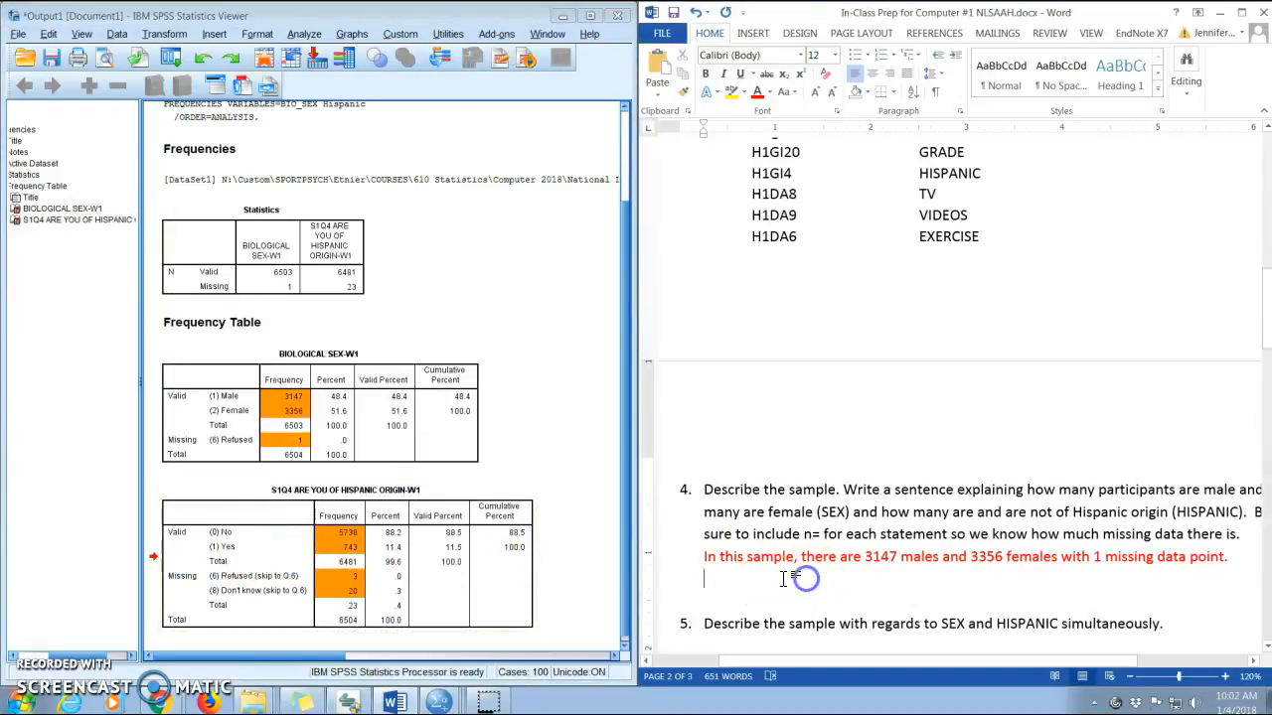
{"action": "type", "text": "In th"}
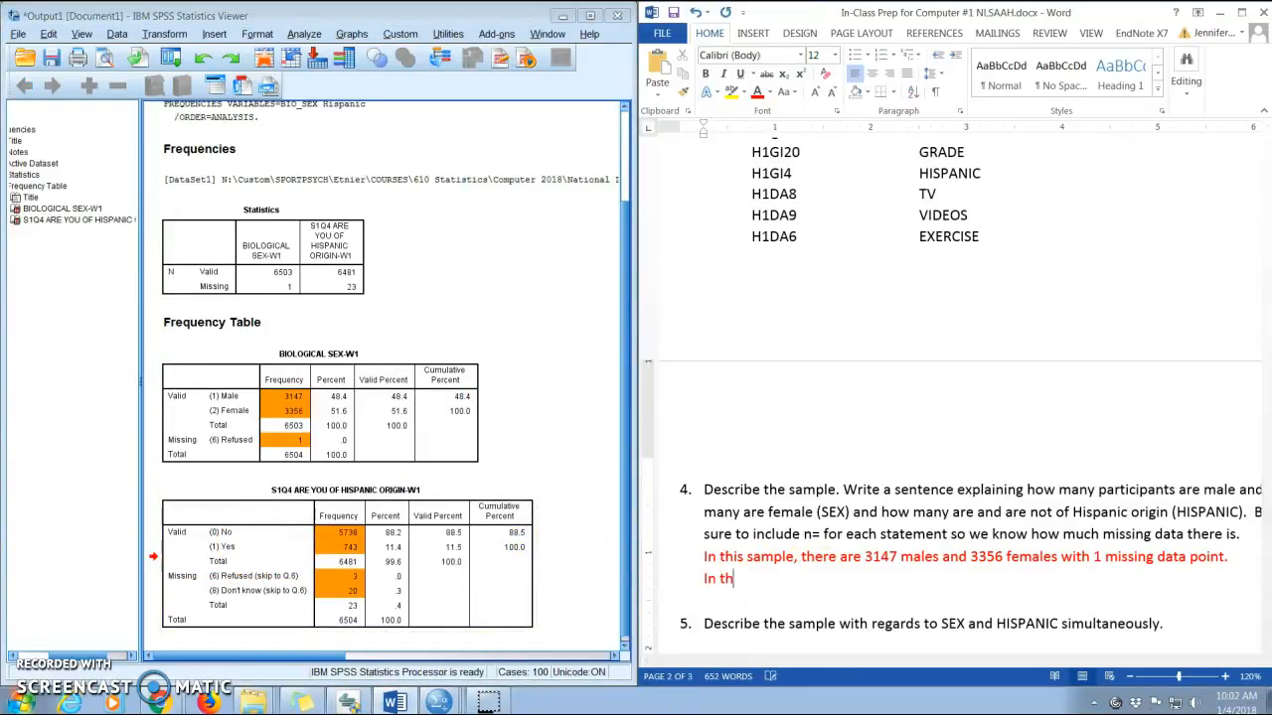
{"action": "type", "text": "is sample, there are 5738"}
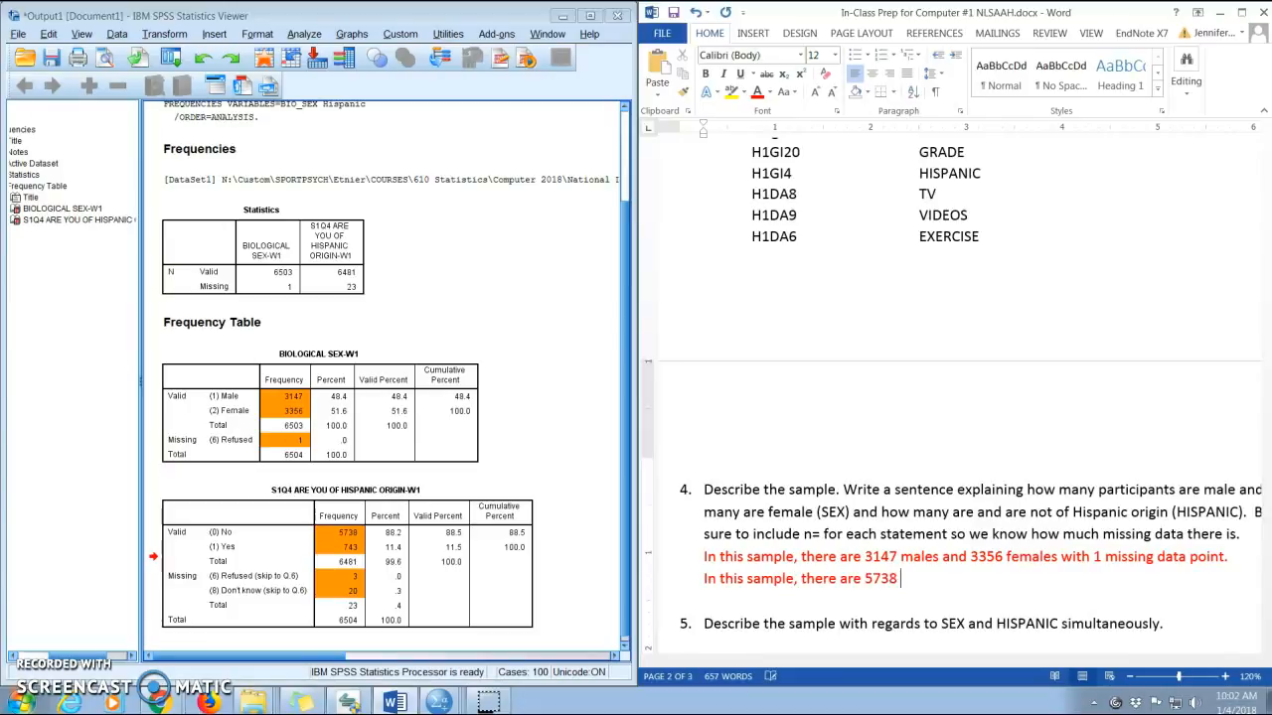
{"action": "type", "text": " non-Hispanic individuals"}
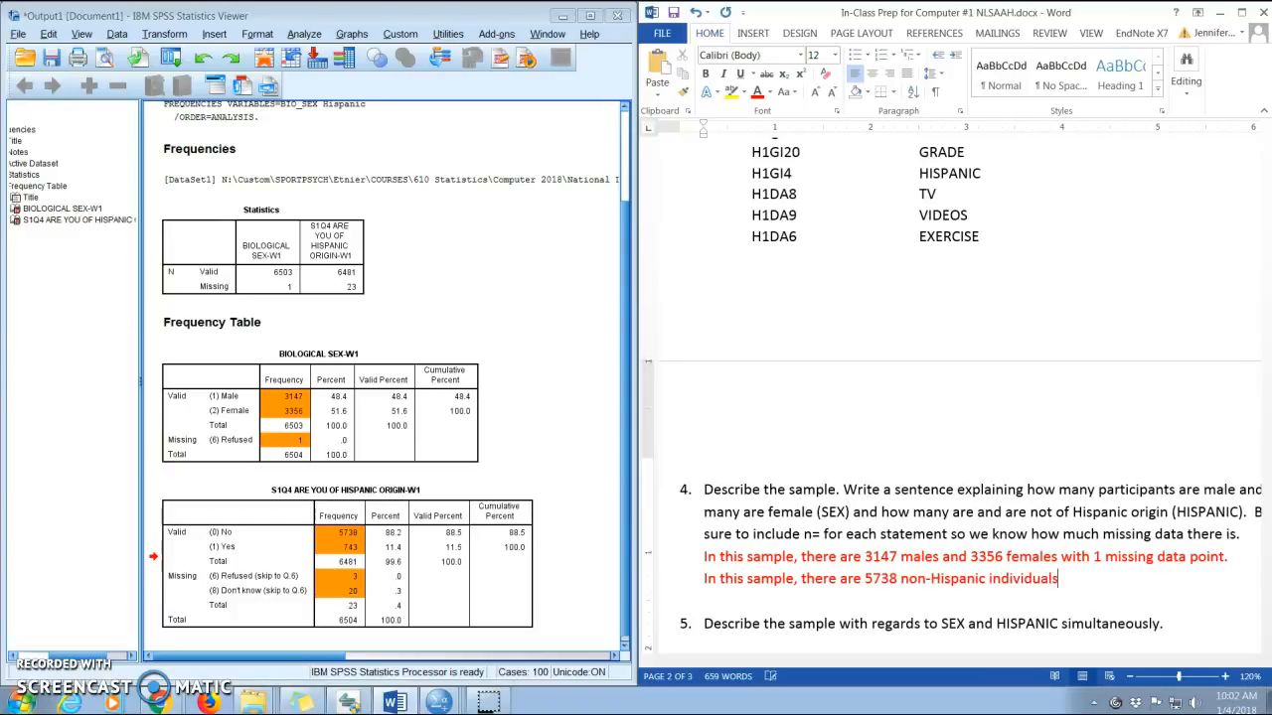
{"action": "type", "text": ", 743 who identify as Hispanic"}
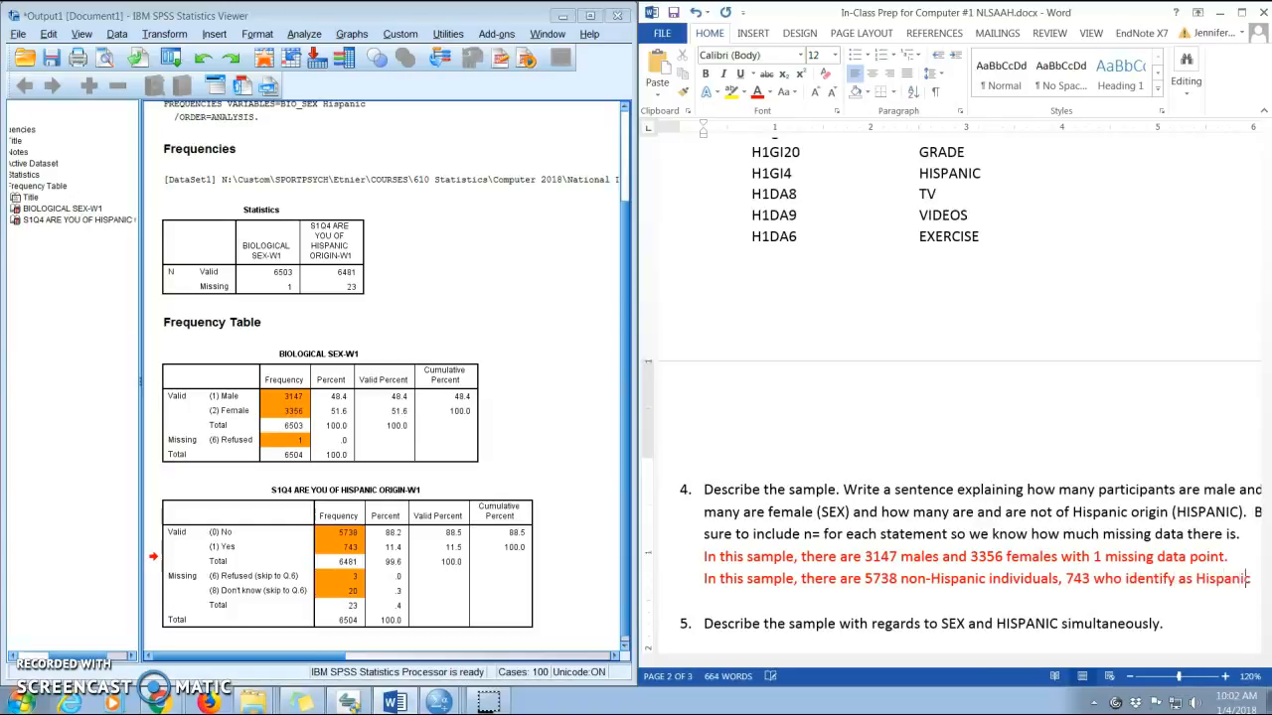
{"action": "type", "text": ", and 23 missing data points."}
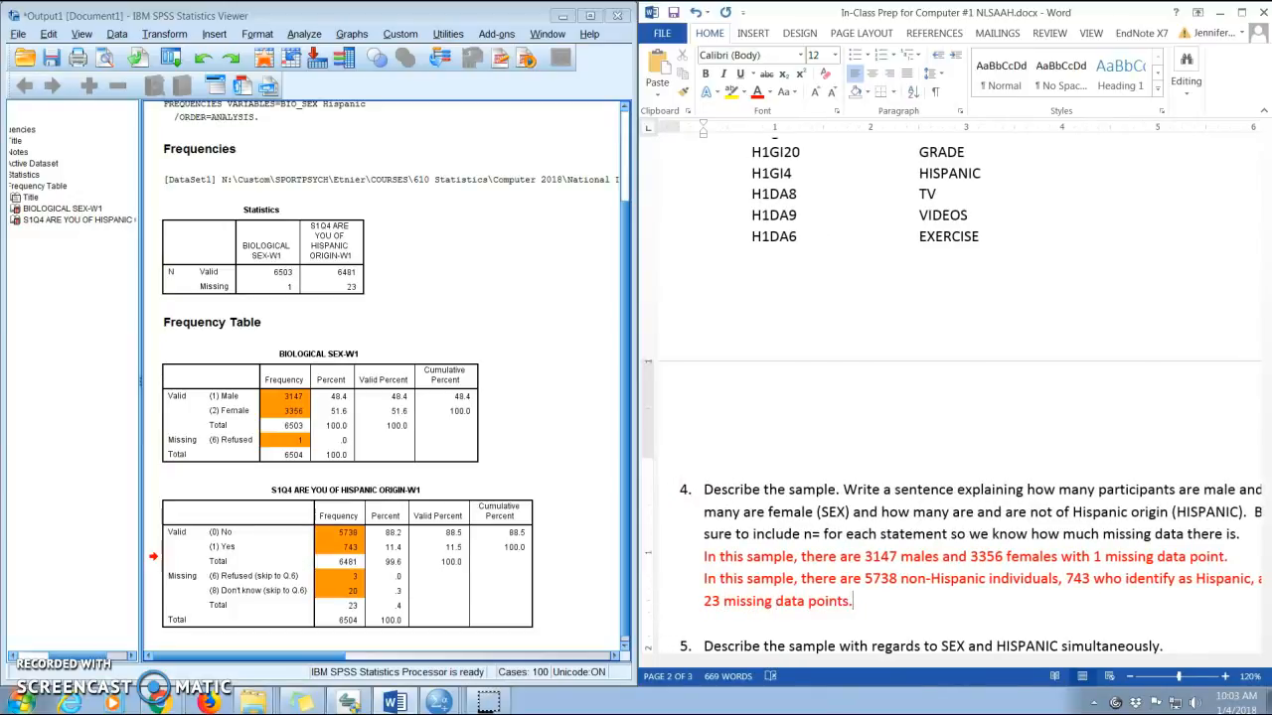